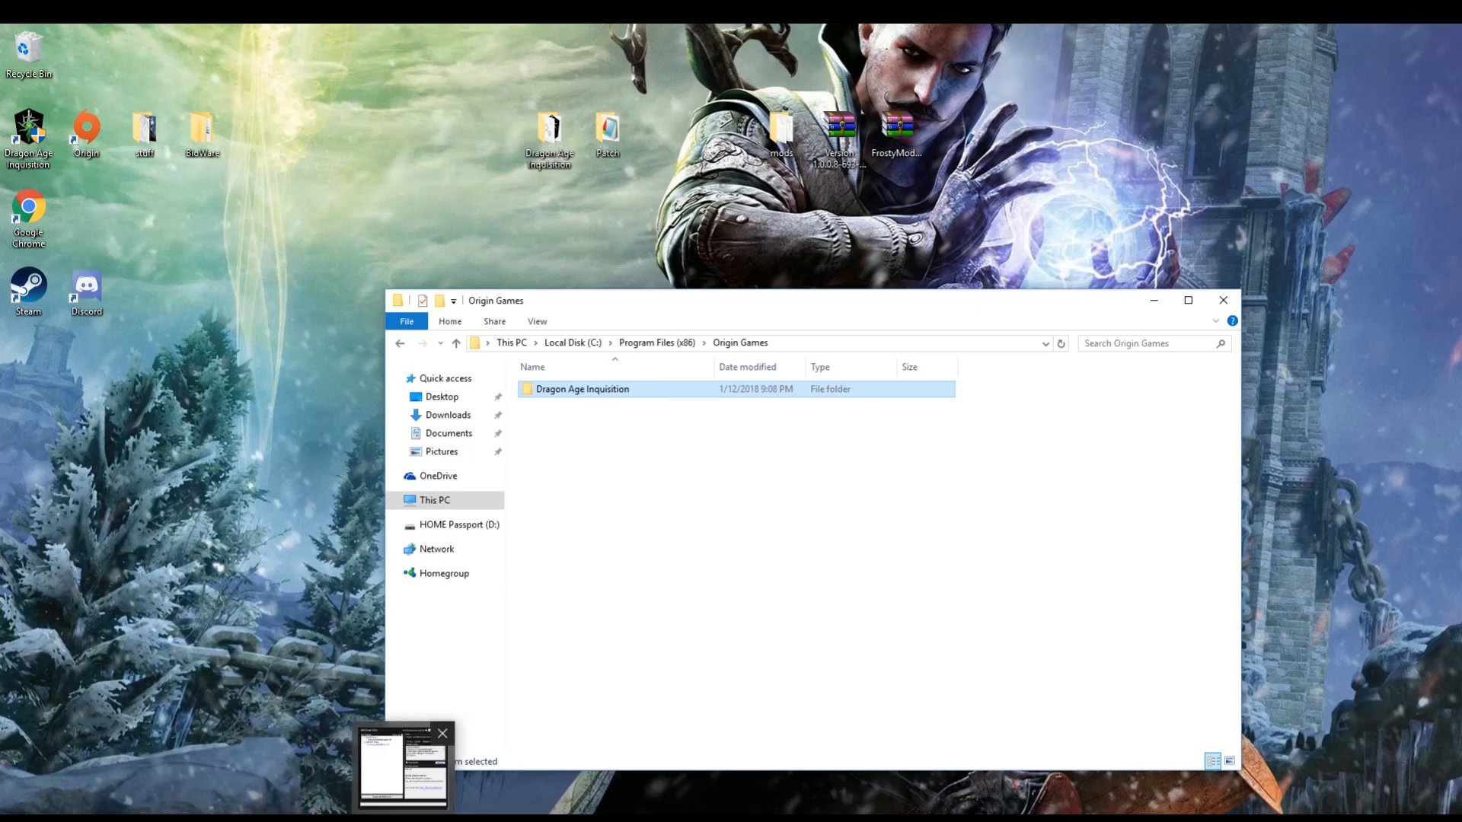
# - Navigate into the Dragon Age Inquisition folder, then its Update and Patch subfolders
pyautogui.click(880, 662)
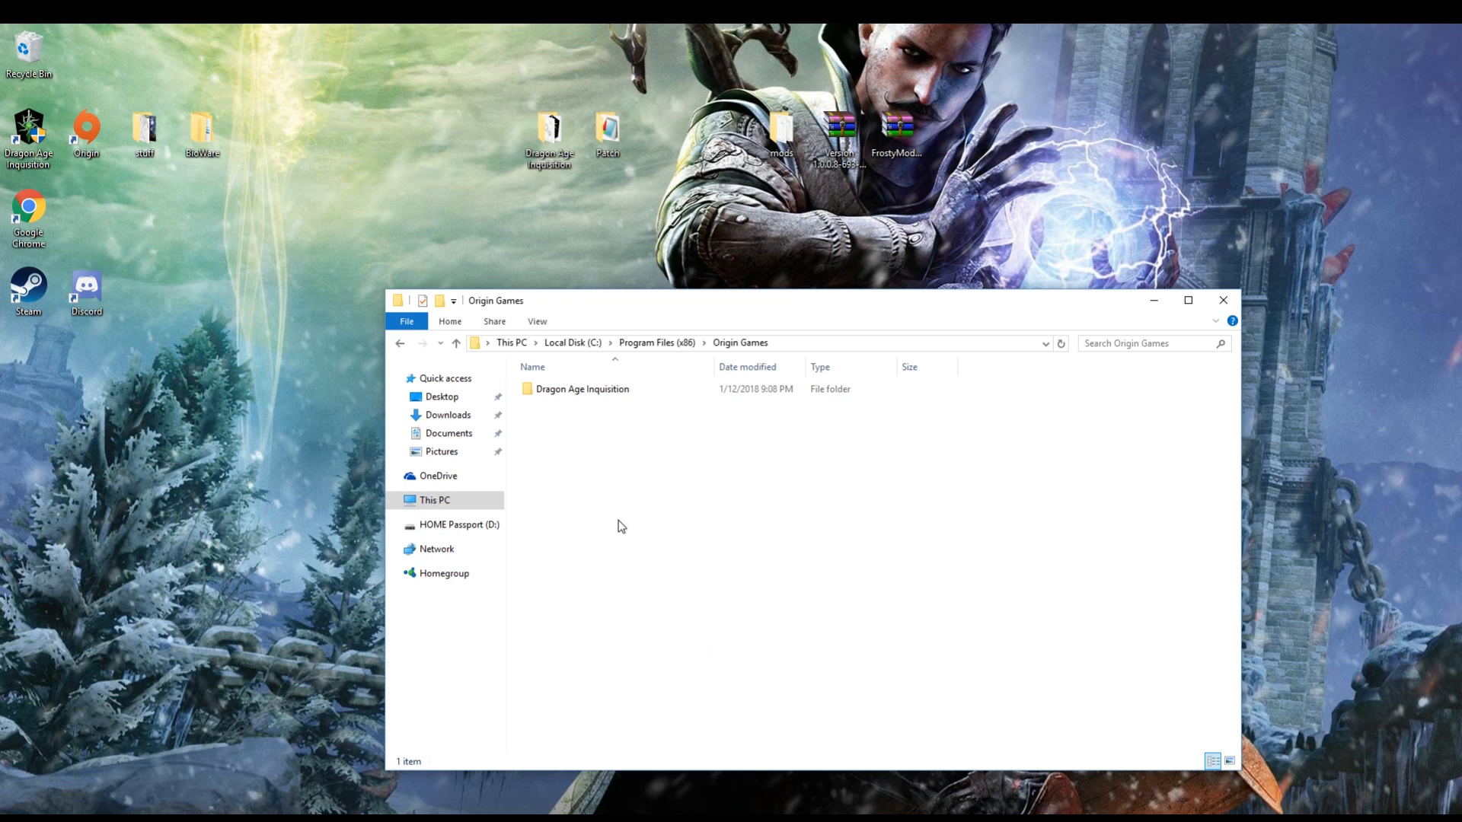
pyautogui.click(615, 391)
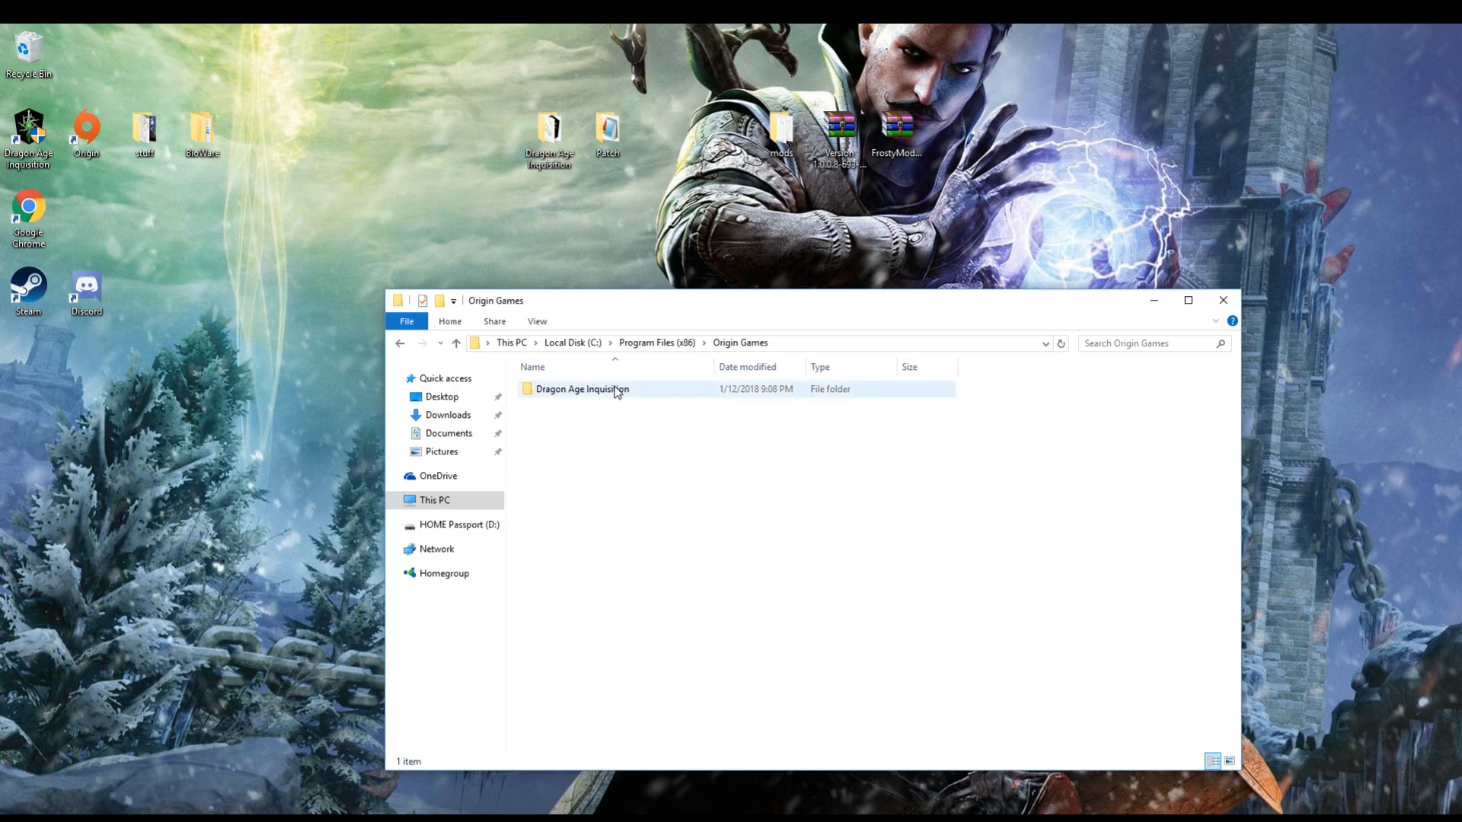
pyautogui.doubleClick(614, 391)
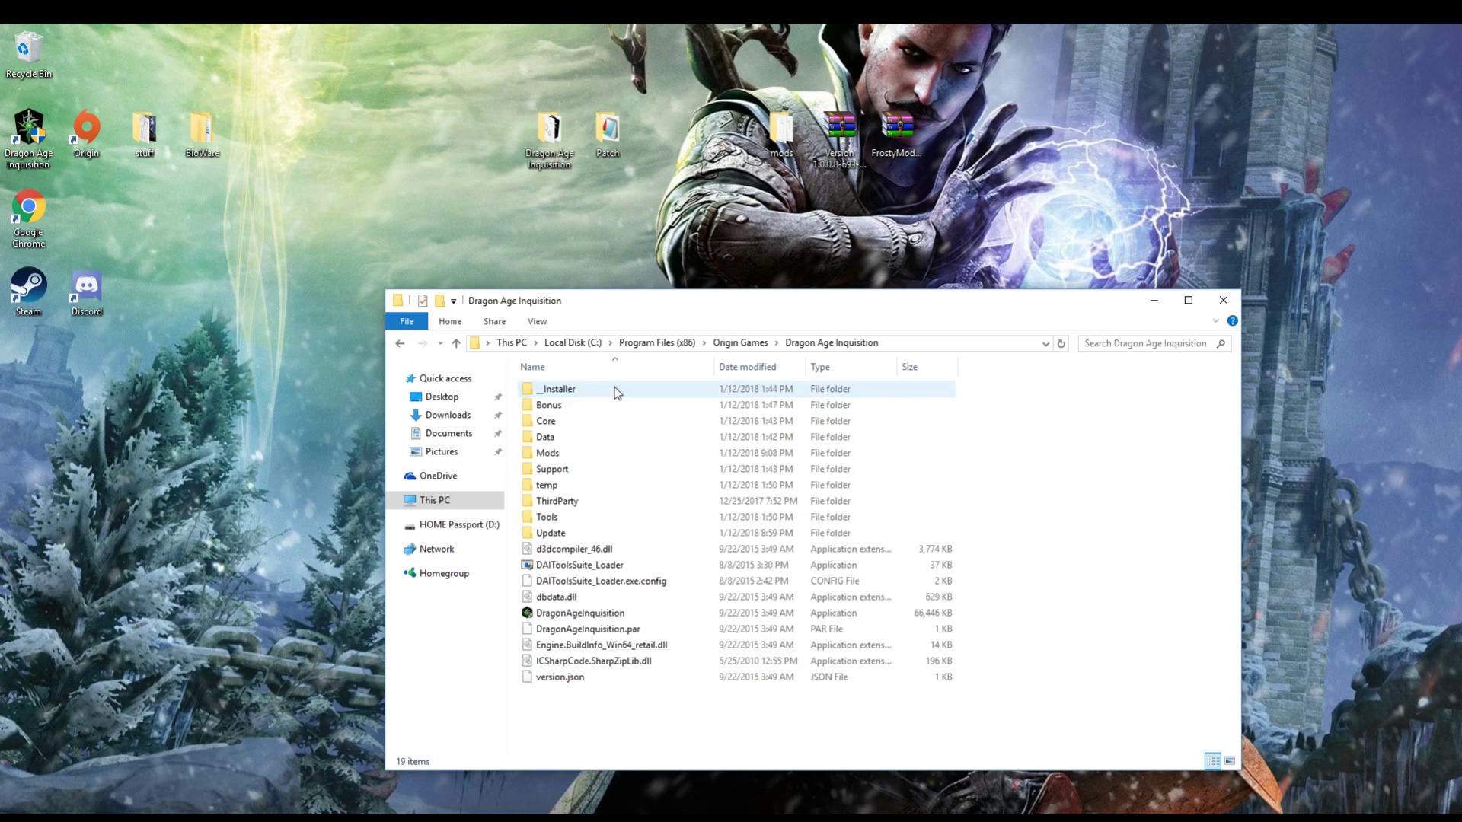
pyautogui.doubleClick(666, 539)
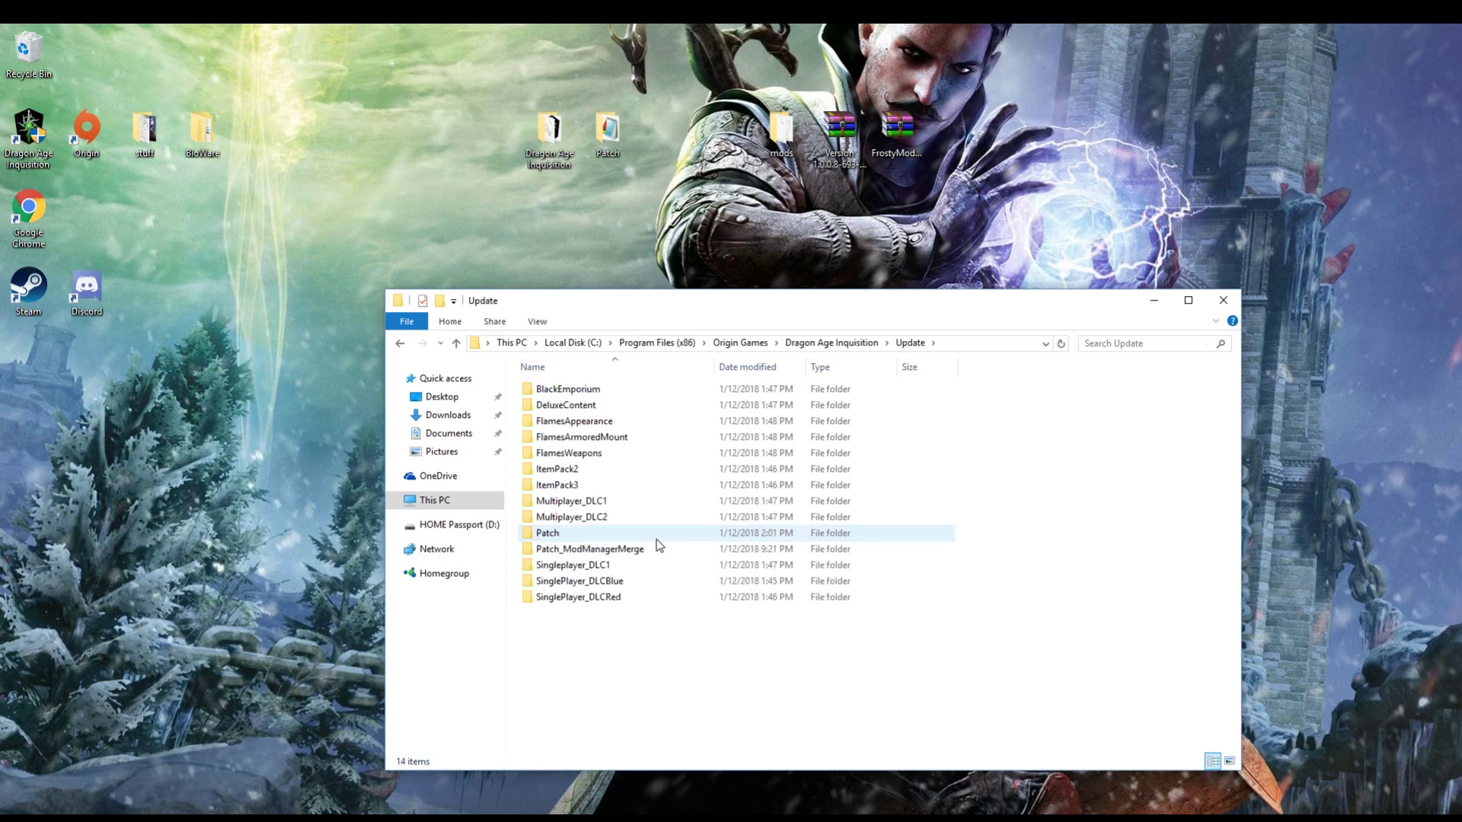
pyautogui.doubleClick(611, 533)
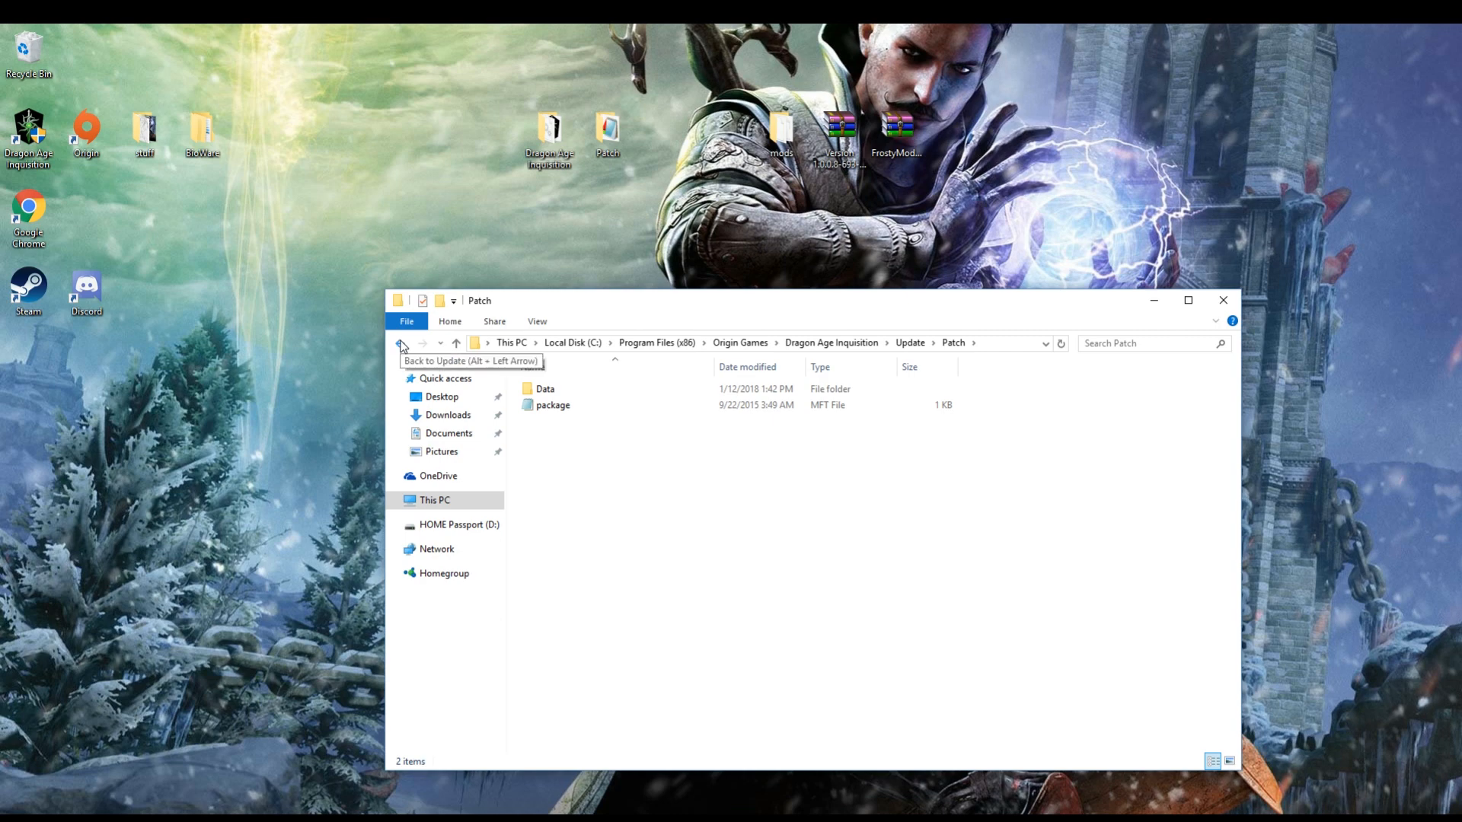
# - Return to the Dragon Age Inquisition game folder using Back and Forward
pyautogui.doubleClick(401, 344)
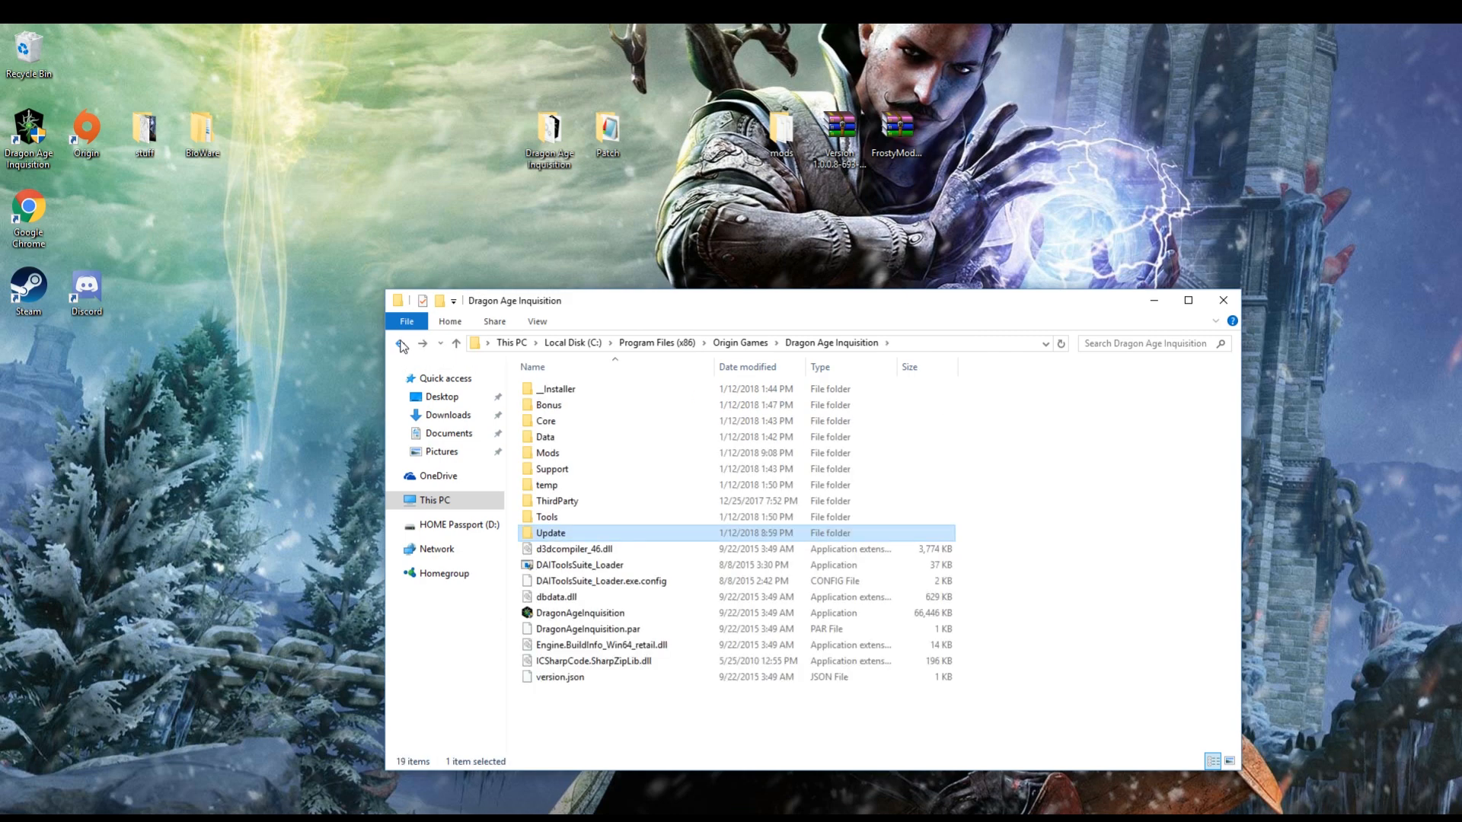
pyautogui.click(400, 344)
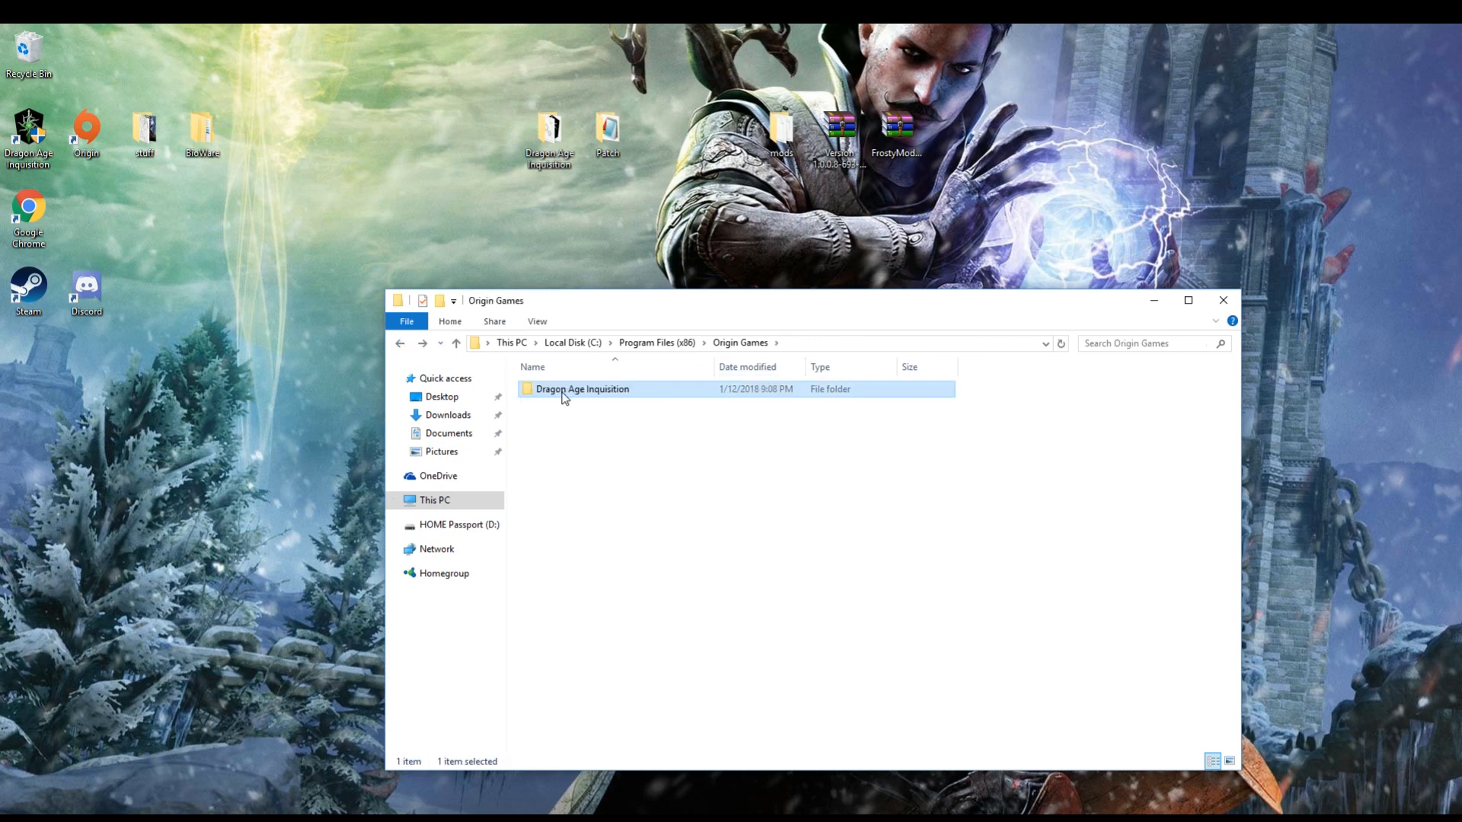
pyautogui.click(423, 344)
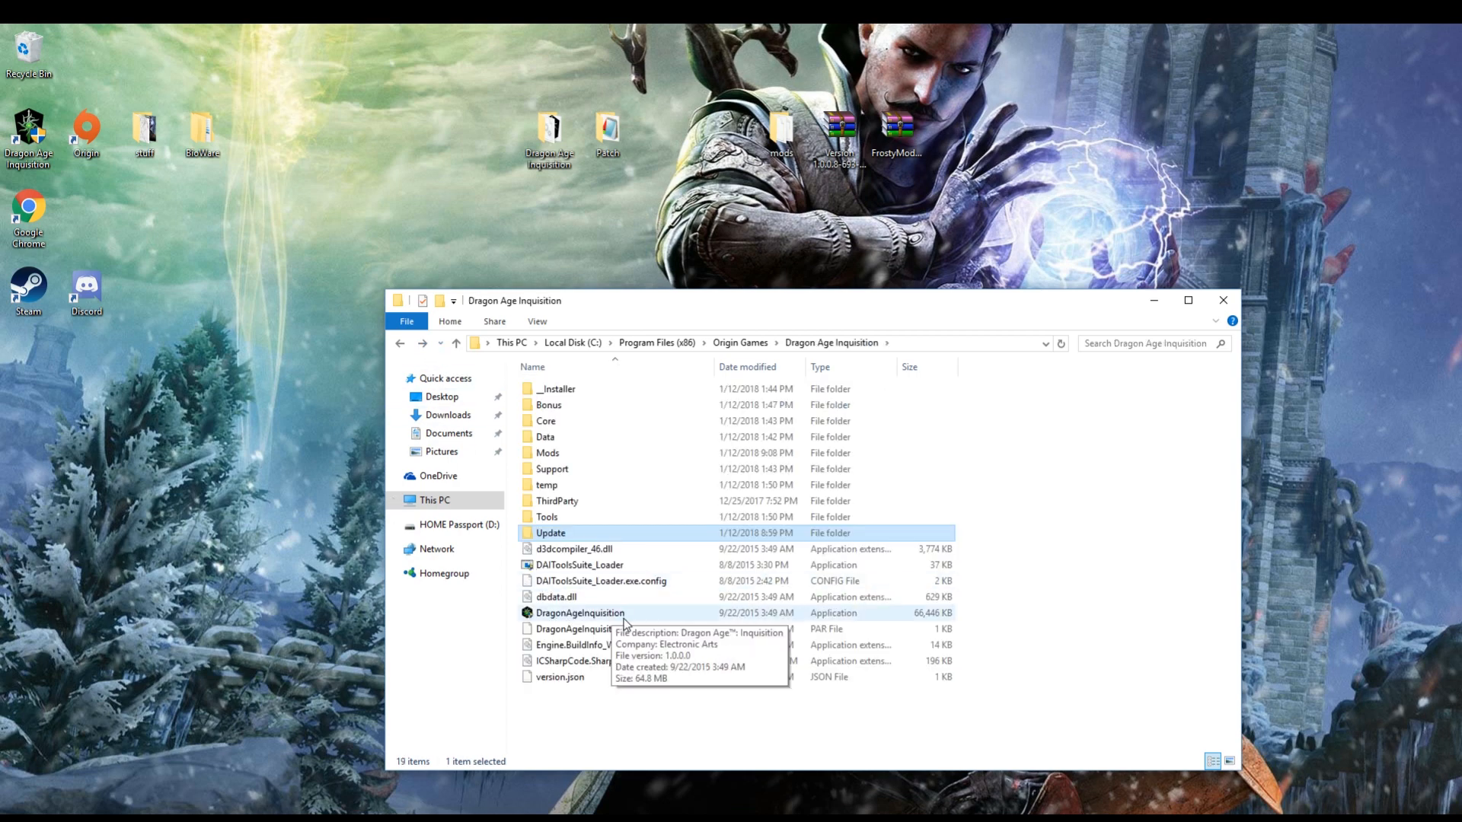
pyautogui.click(633, 714)
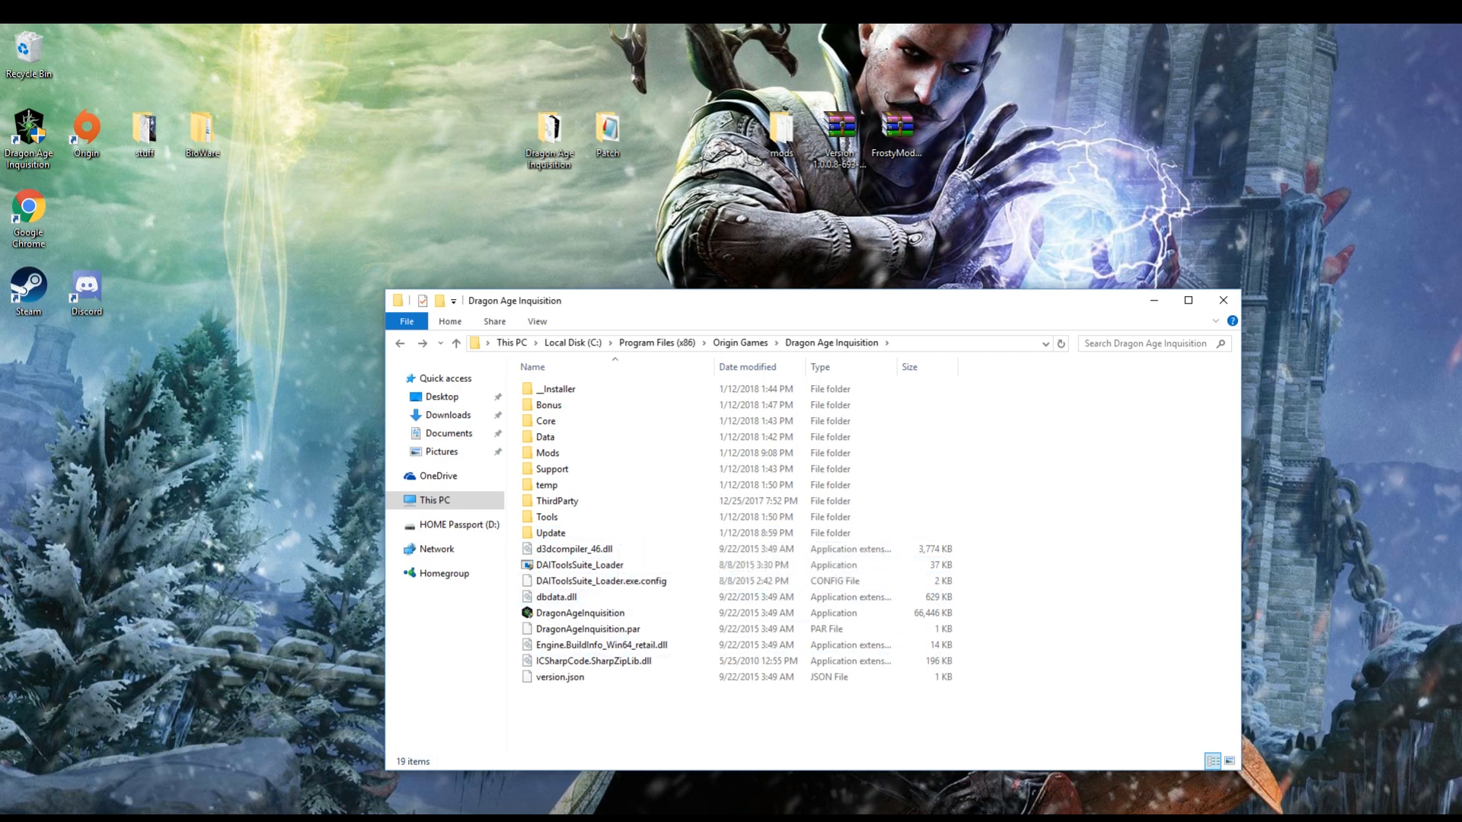
# - Start DAIToolsSuite_Loader, bring up Mod Manager v0.59 and merge with only the Official Patch checked
pyautogui.doubleClick(579, 564)
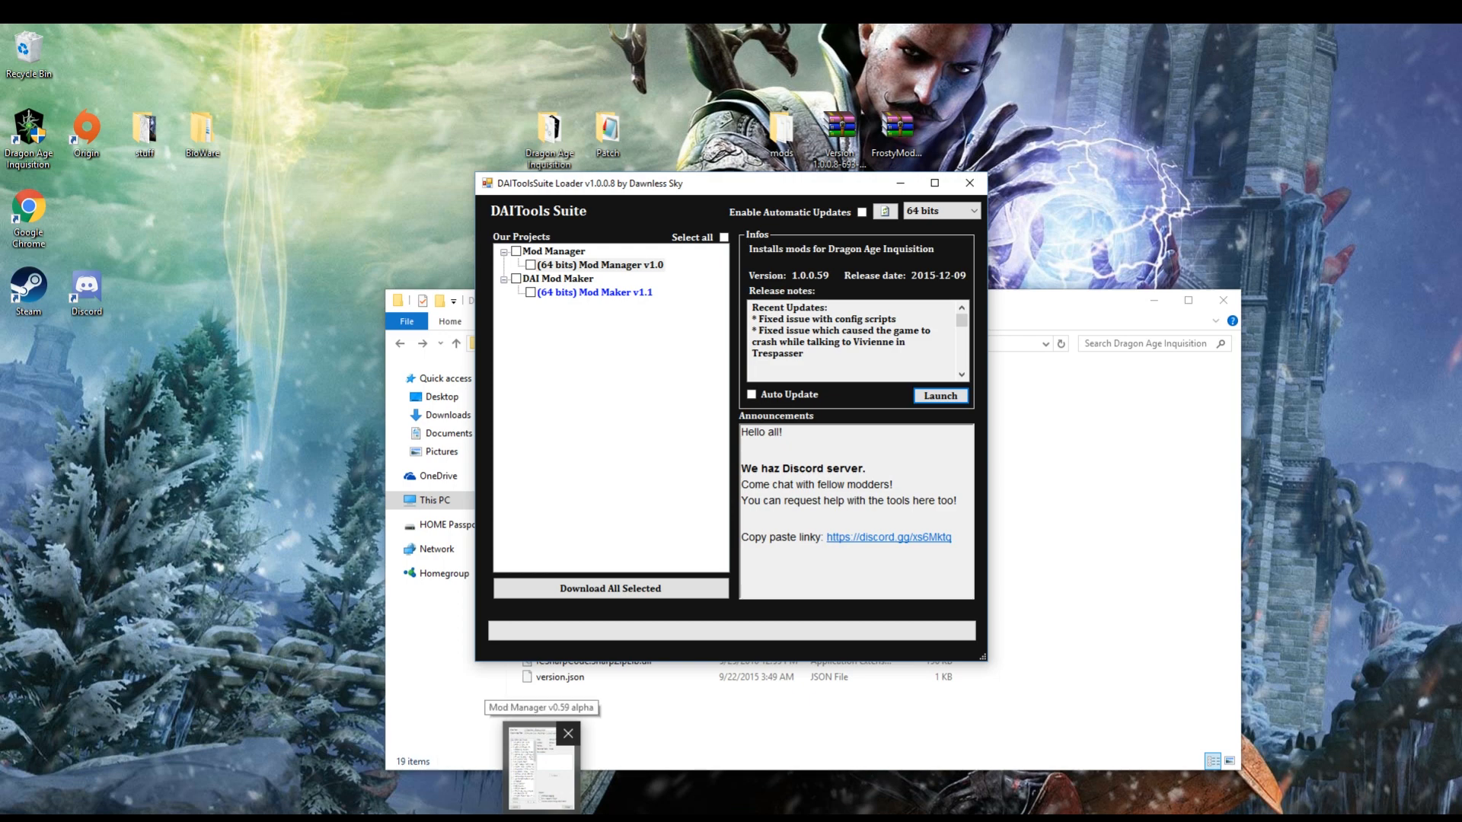
pyautogui.click(542, 765)
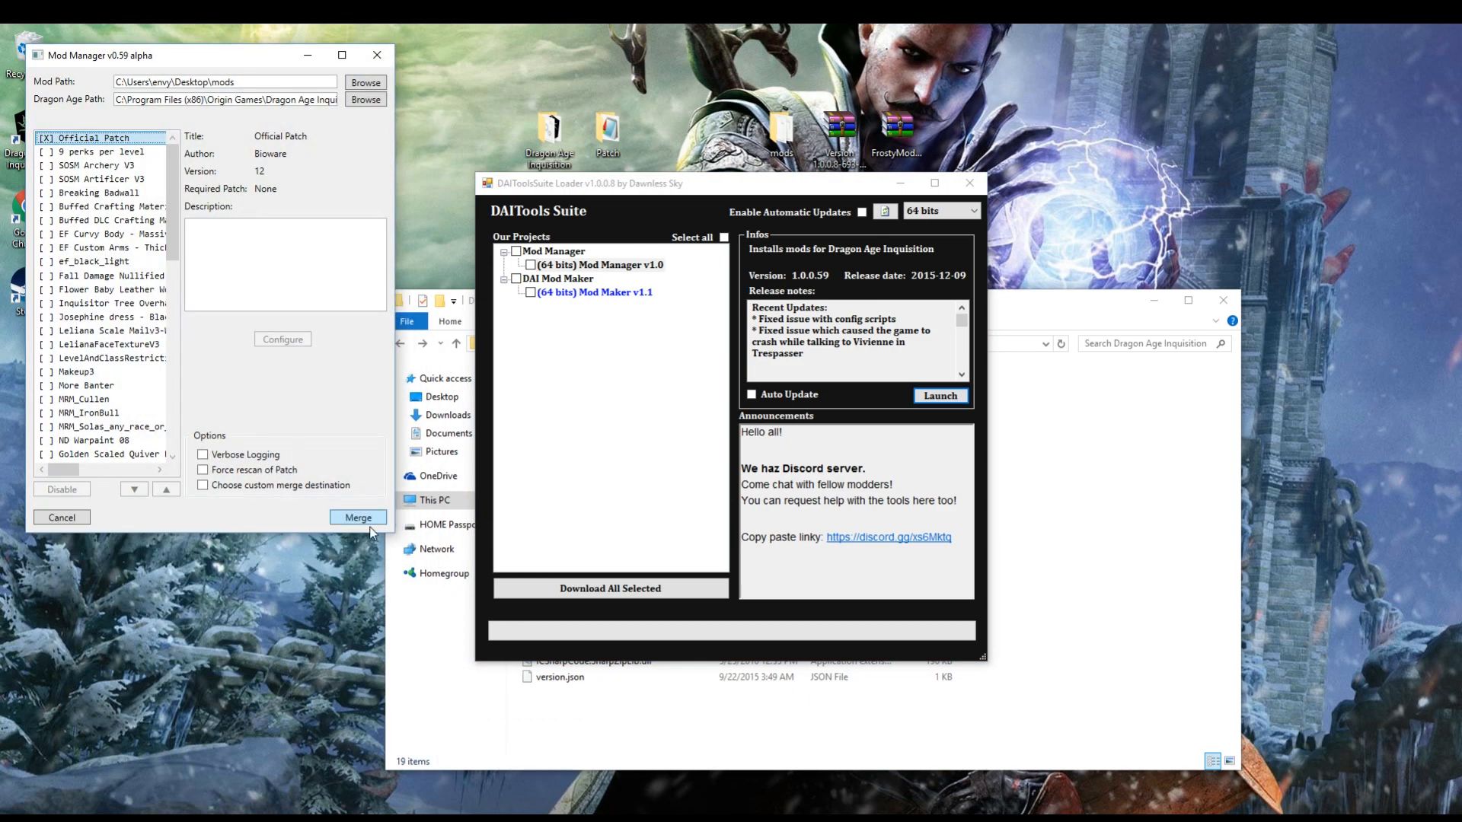
pyautogui.moveTo(395, 532); pyautogui.dragTo(633, 725)
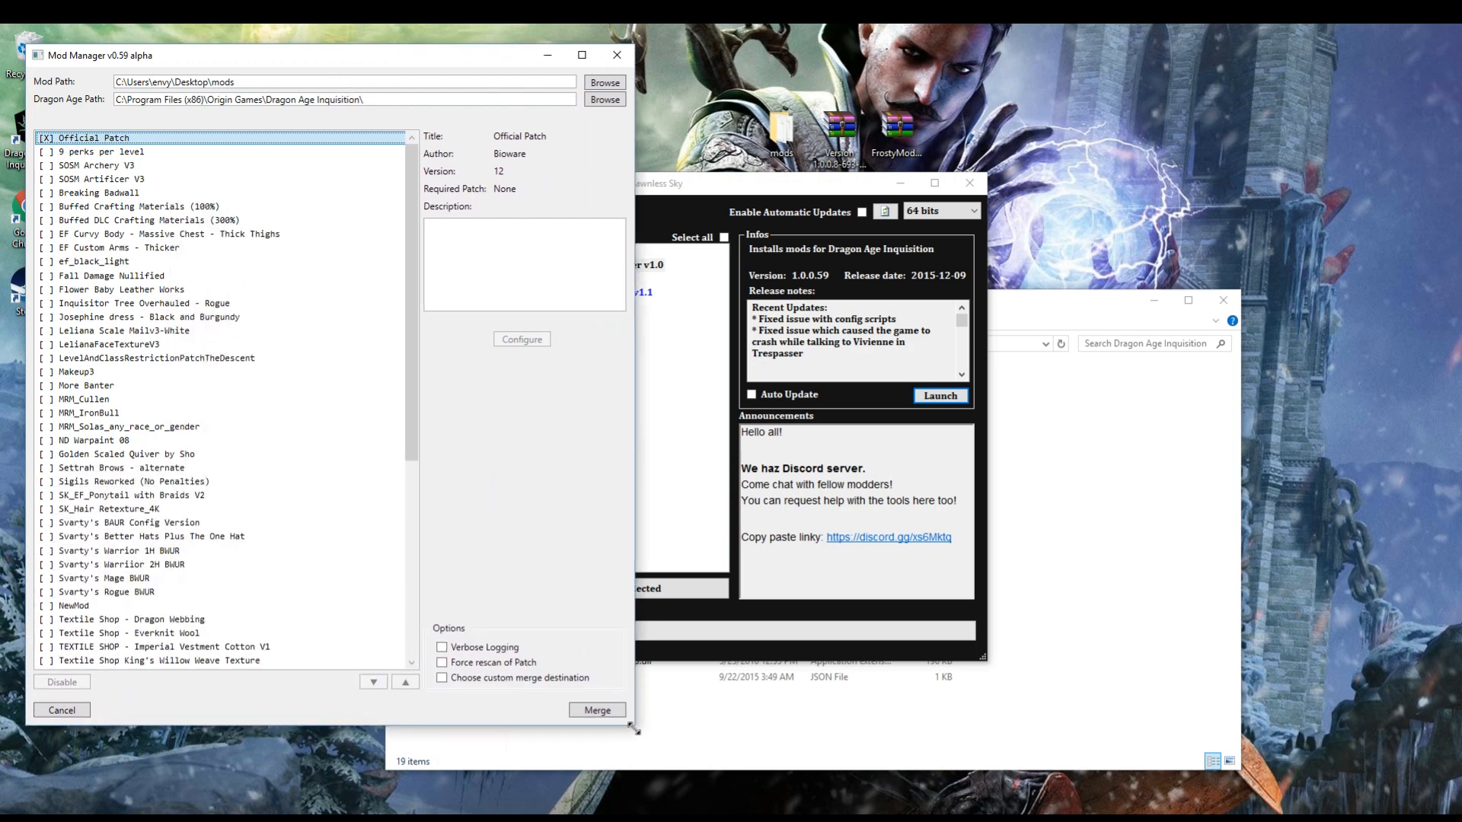
pyautogui.click(599, 711)
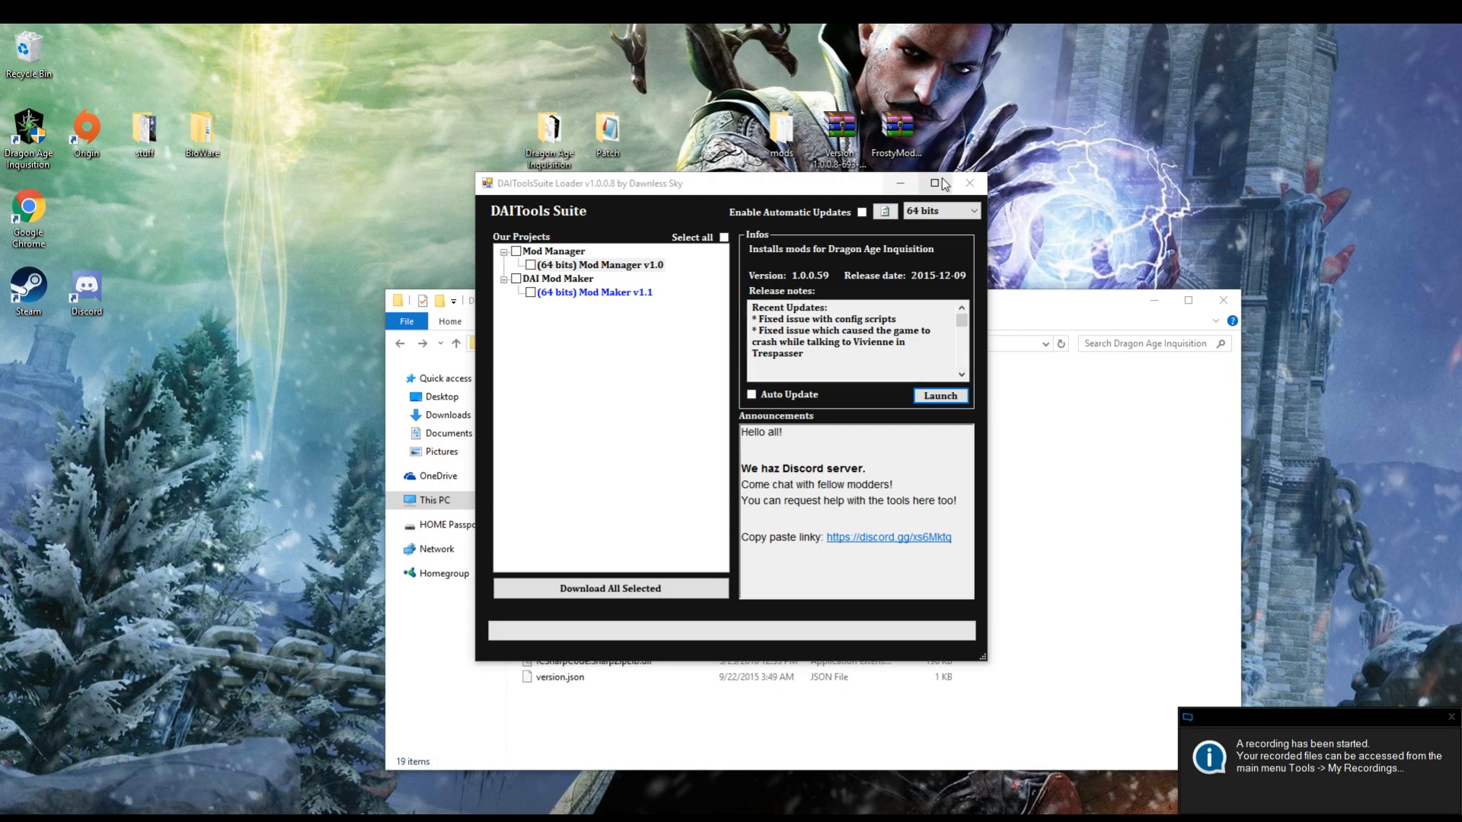
# - Close and reopen the DAITools Suite Loader, then launch DragonAgeInquisition from the game folder
pyautogui.click(969, 183)
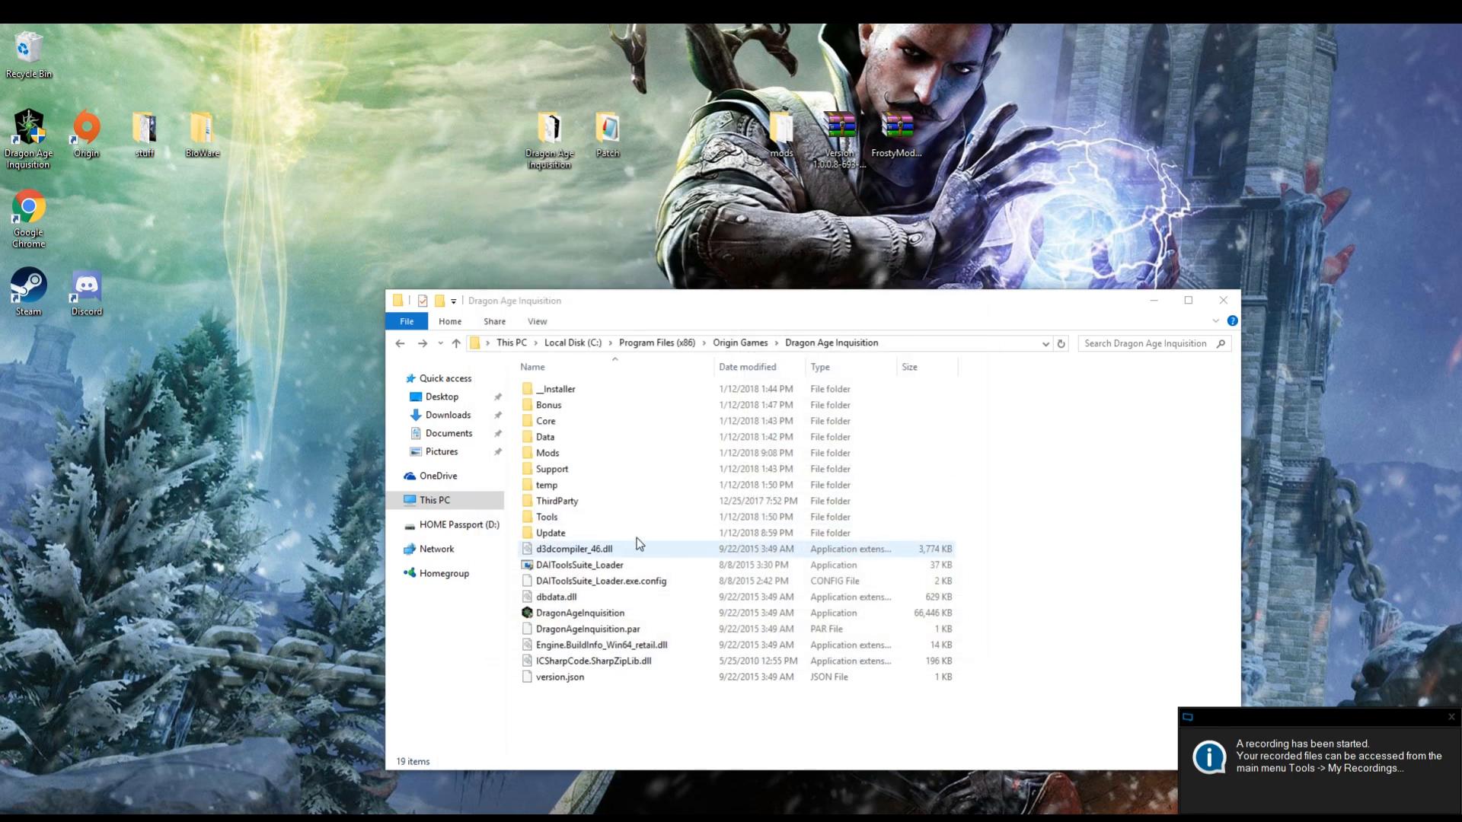
pyautogui.doubleClick(623, 575)
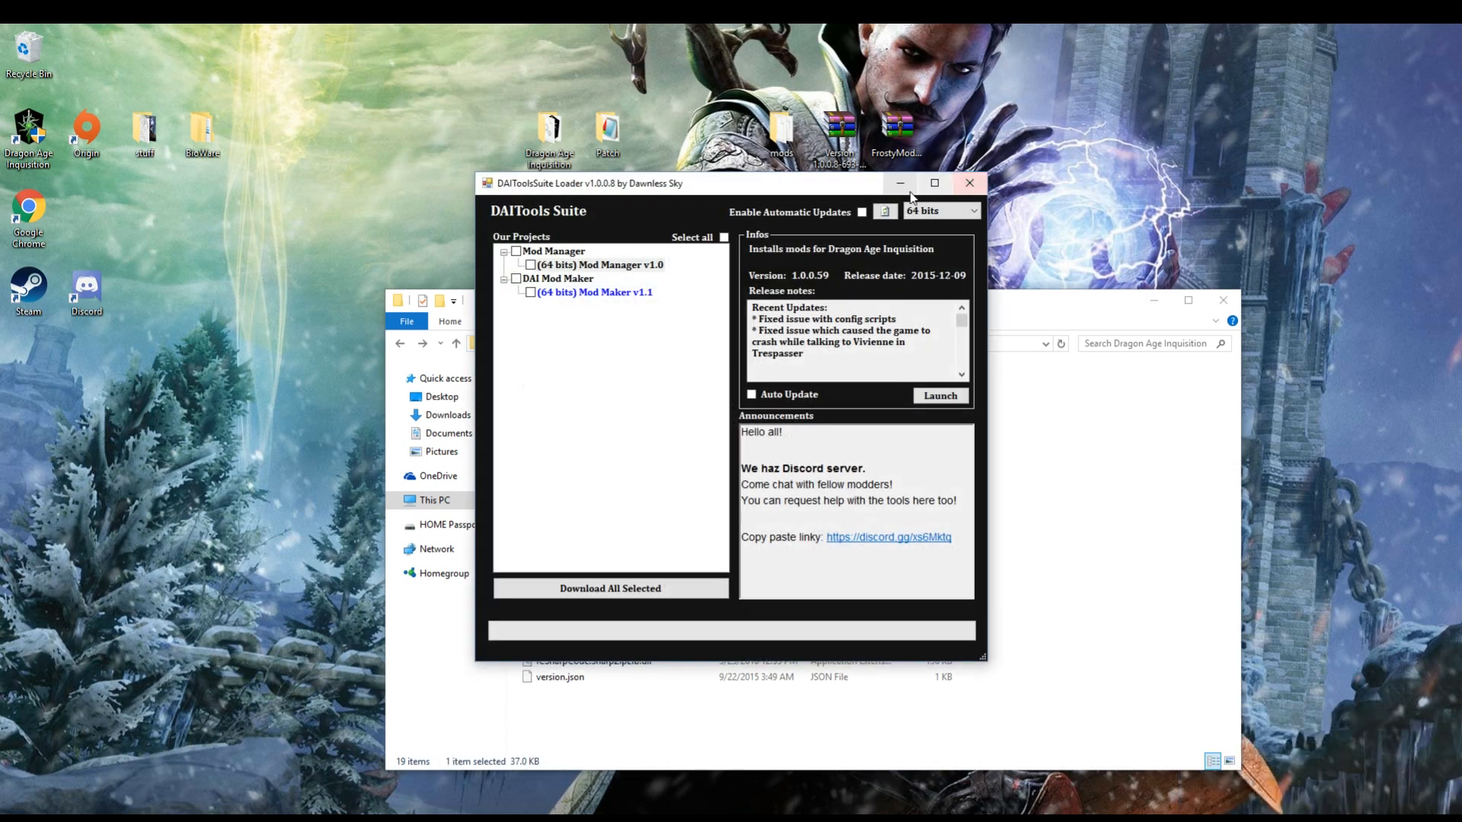
pyautogui.click(900, 186)
pyautogui.click(654, 614)
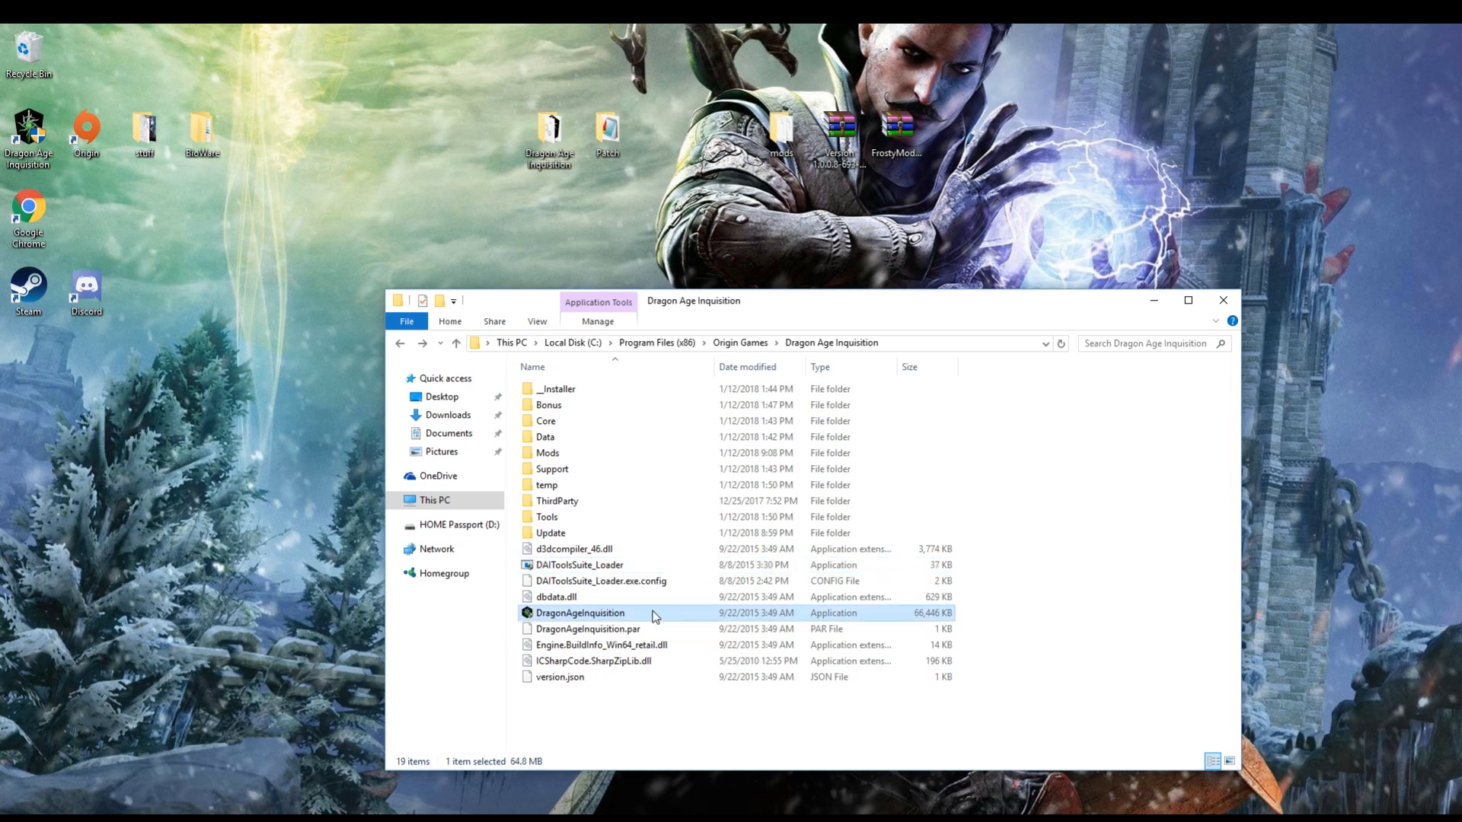
pyautogui.moveTo(580, 614)
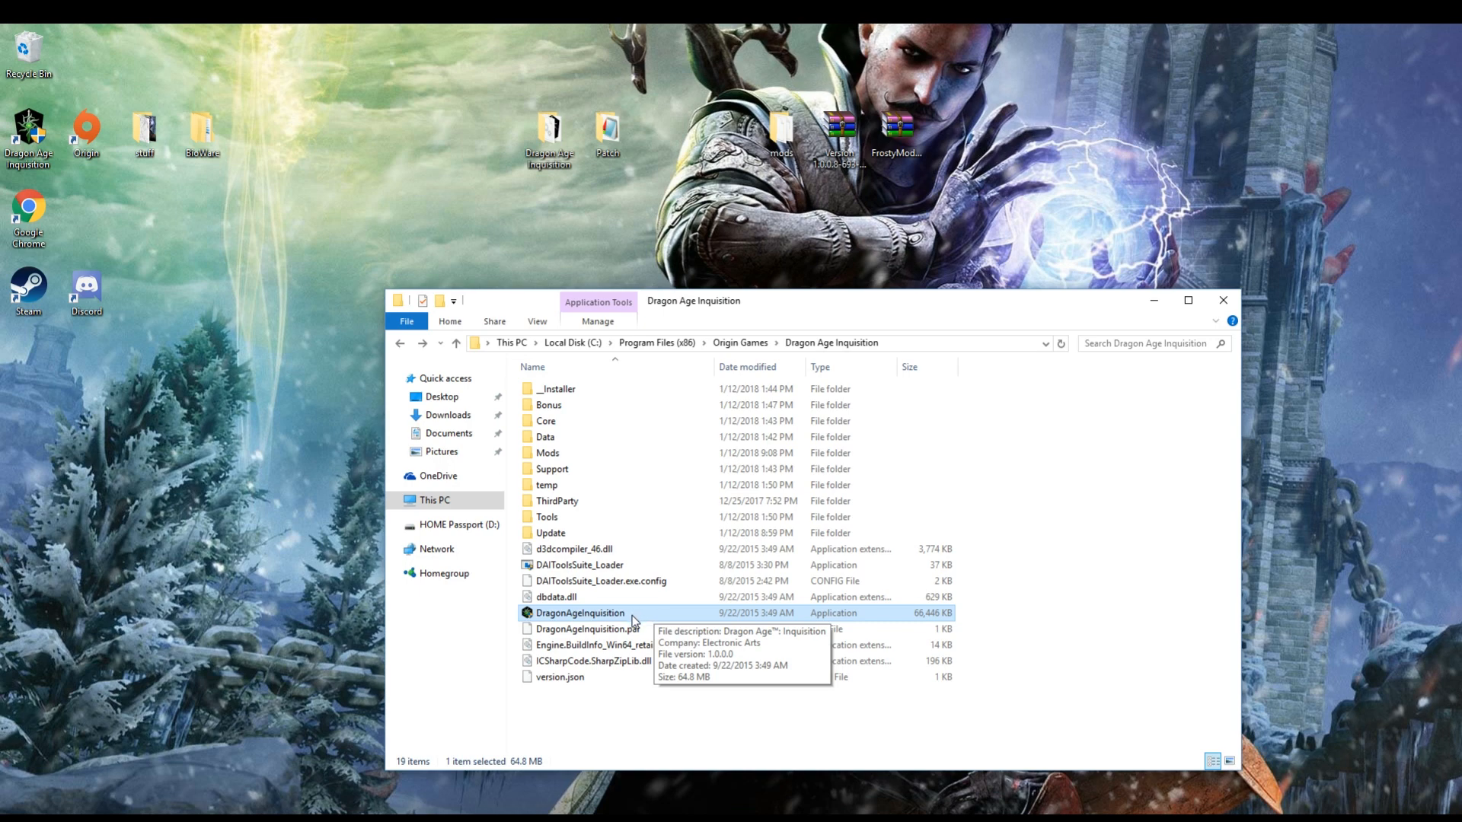
pyautogui.doubleClick(606, 614)
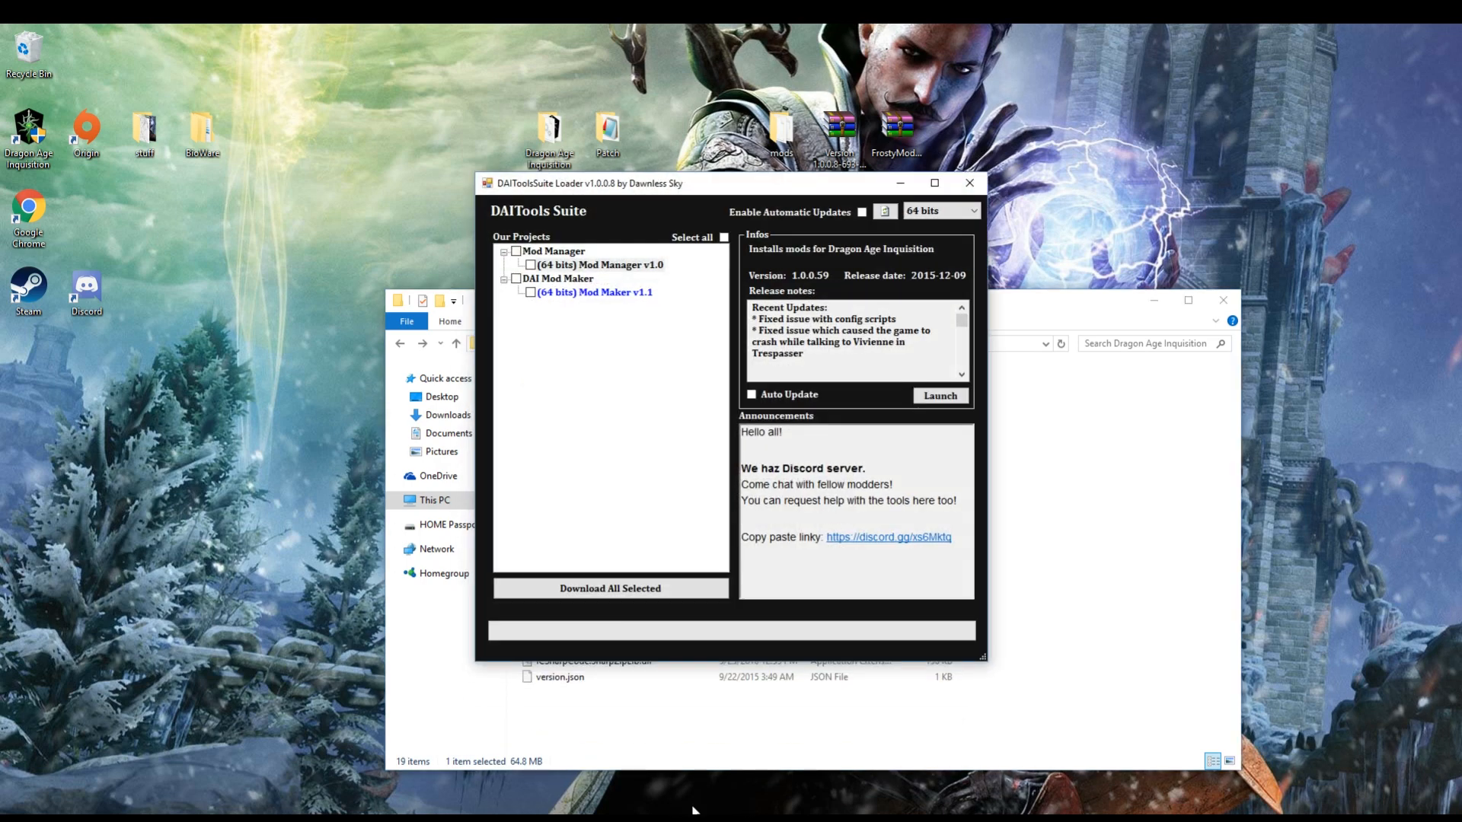
# - Launch Mod Manager from the loader and merge all checked mods into the game
pyautogui.click(955, 399)
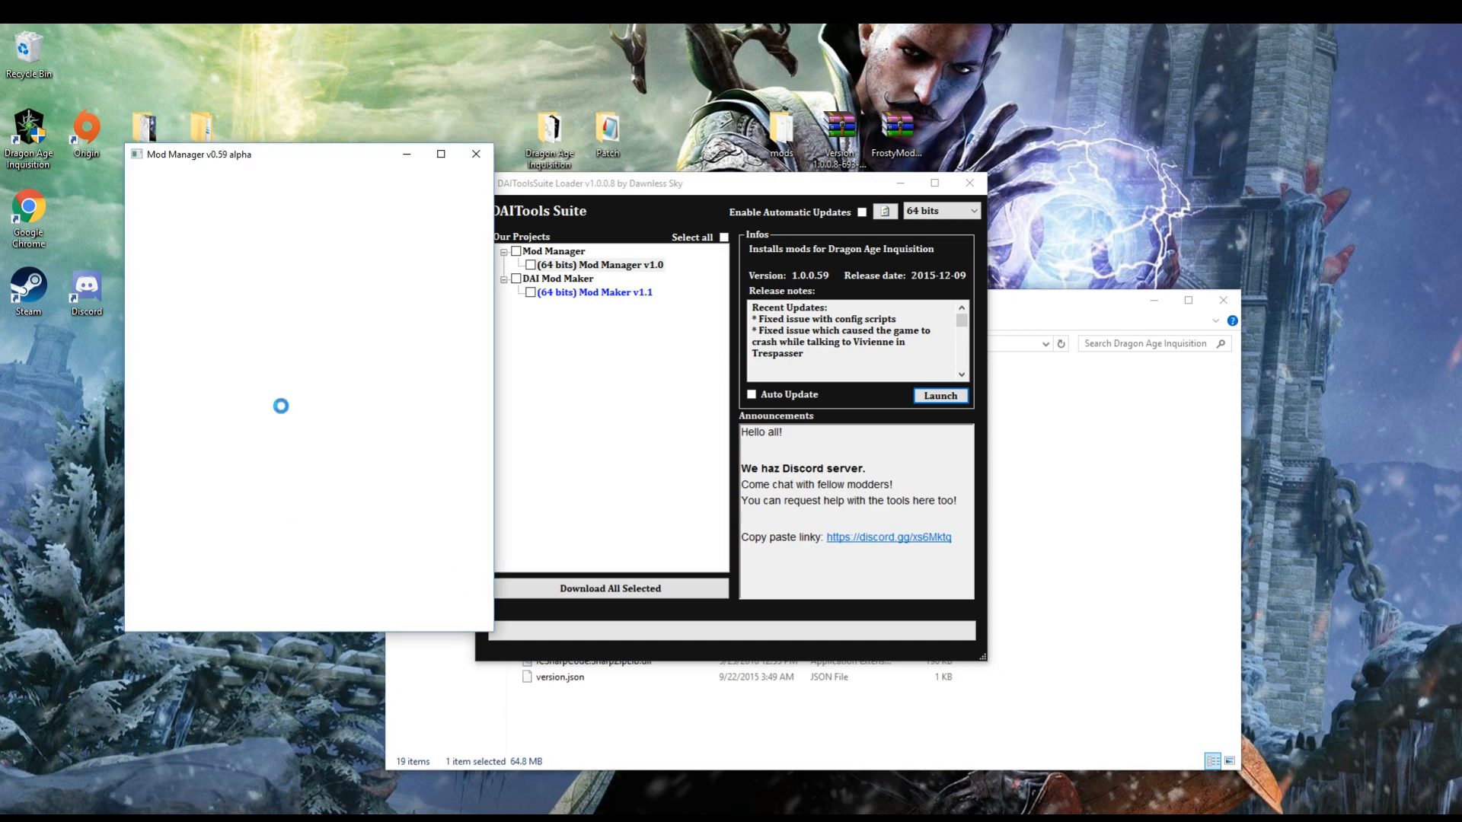
pyautogui.moveTo(491, 630); pyautogui.dragTo(674, 747)
pyautogui.scroll(-6, 424, 460)
pyautogui.scroll(-4, 429, 480)
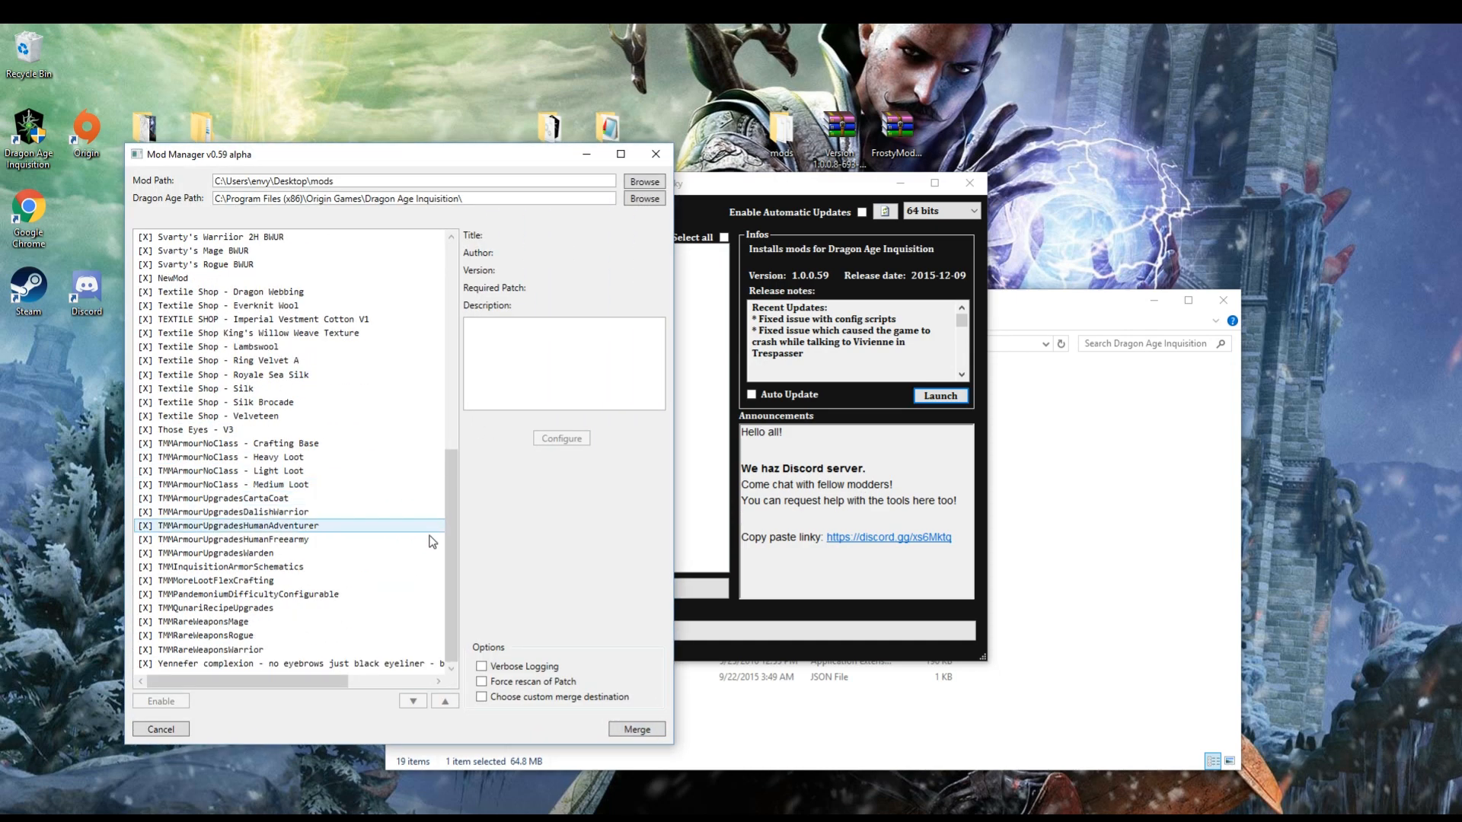
pyautogui.scroll(7, 431, 540)
pyautogui.scroll(3, 431, 541)
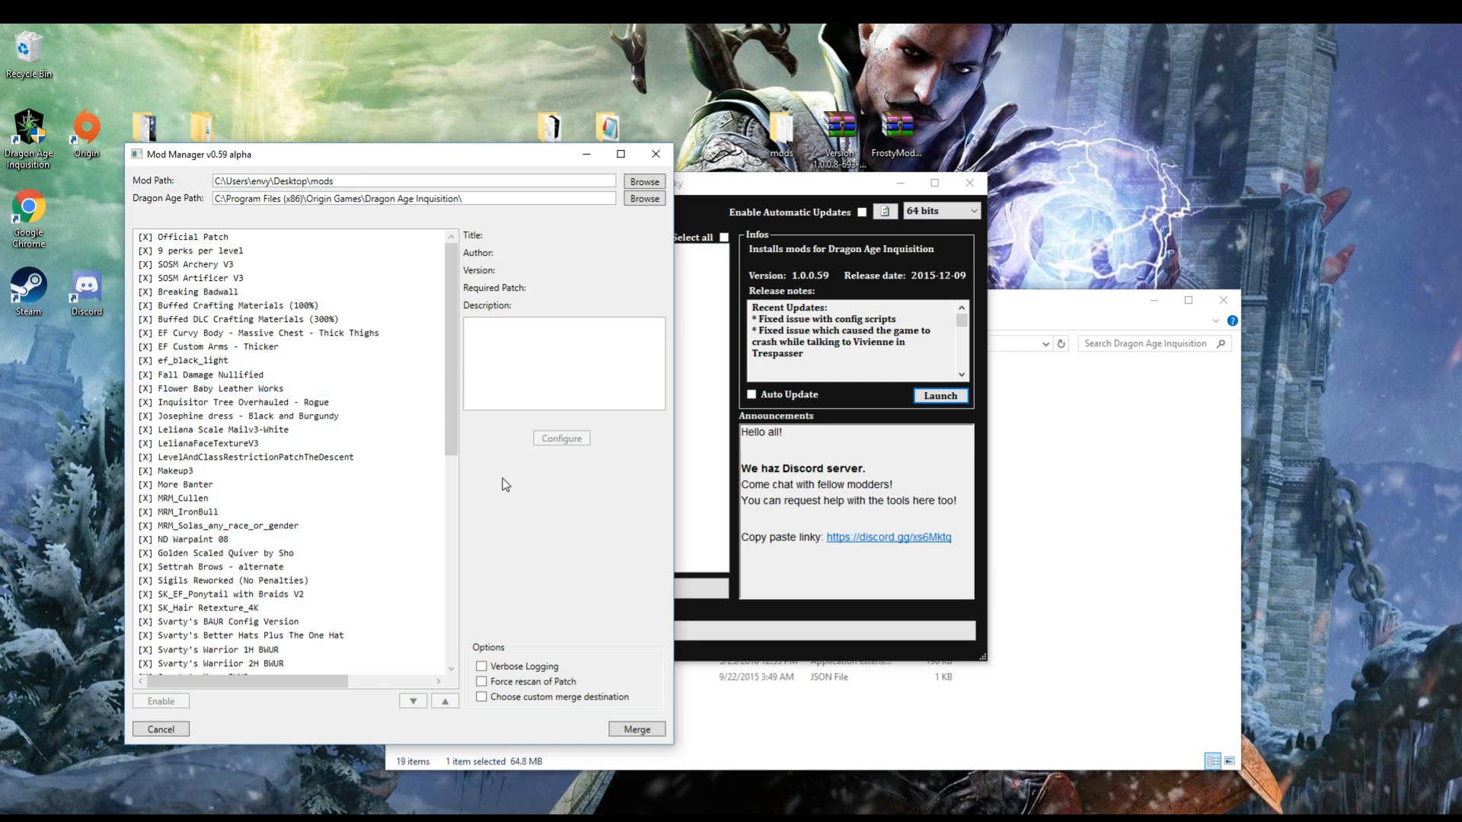
pyautogui.click(648, 731)
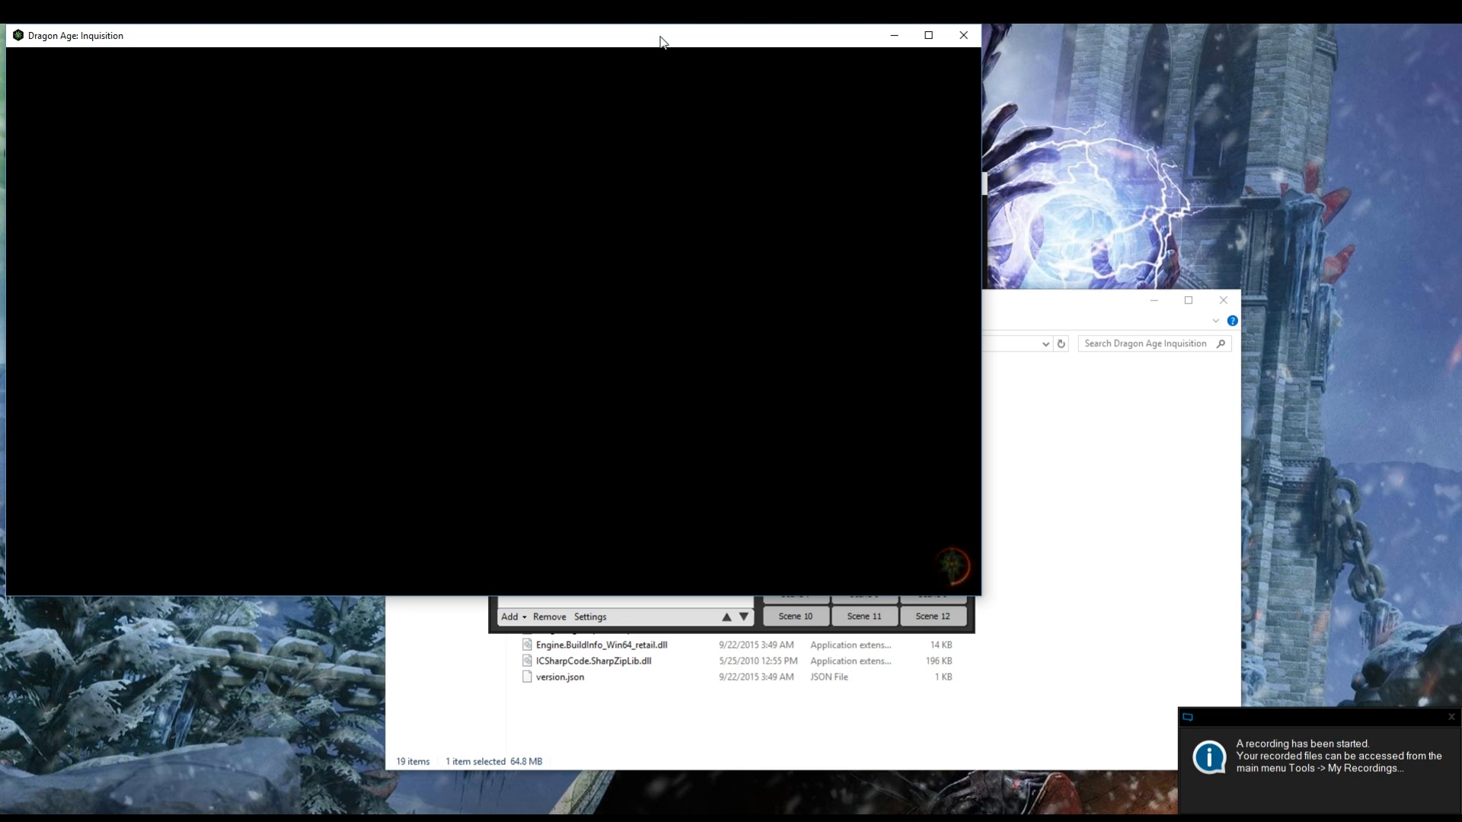
# - Let the game load into the tavern save and walk the character around
pyautogui.moveTo(663, 43); pyautogui.dragTo(683, 54)
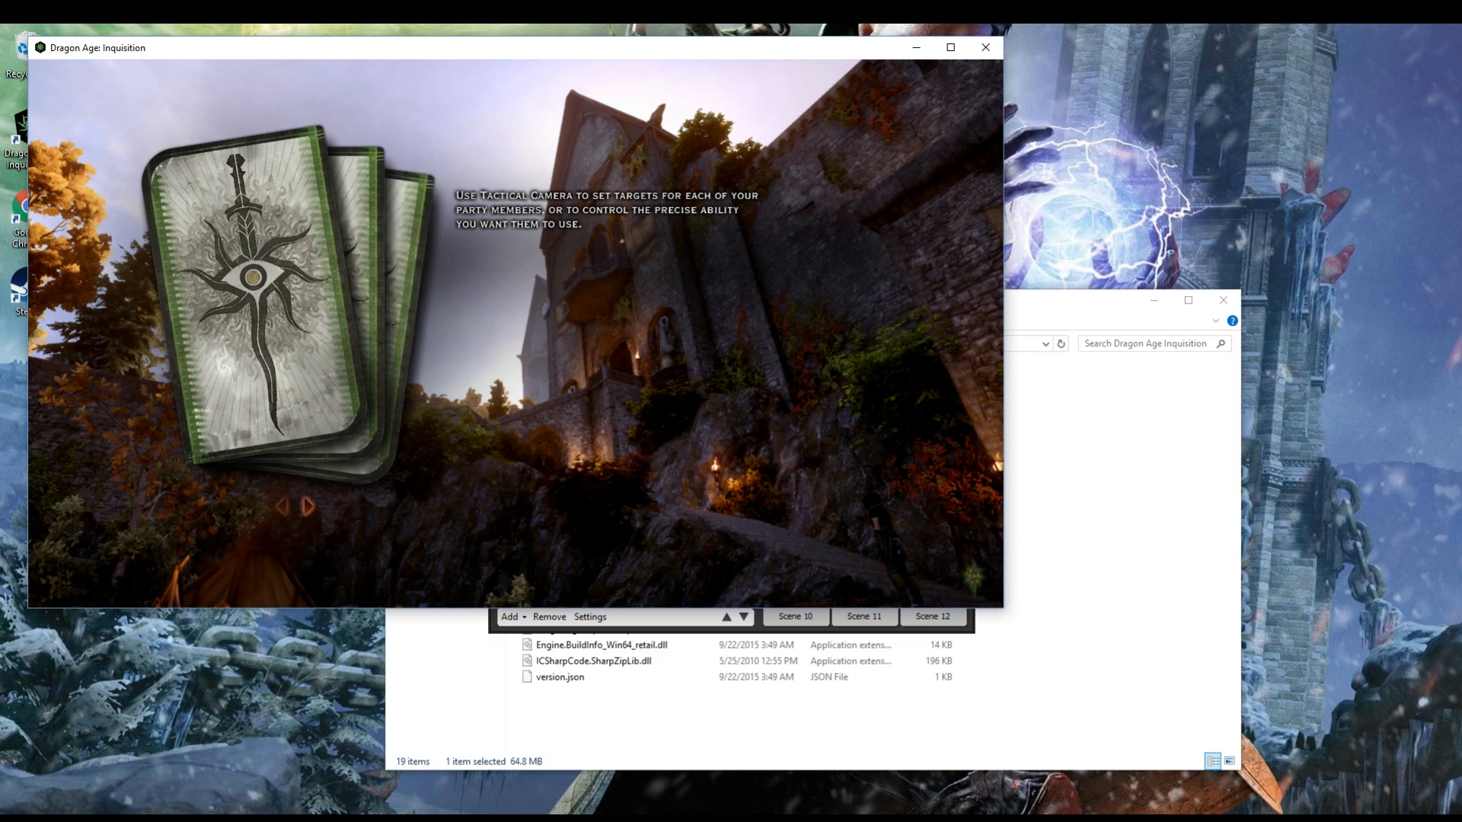
pyautogui.press('XF86AudioRaiseVolume')
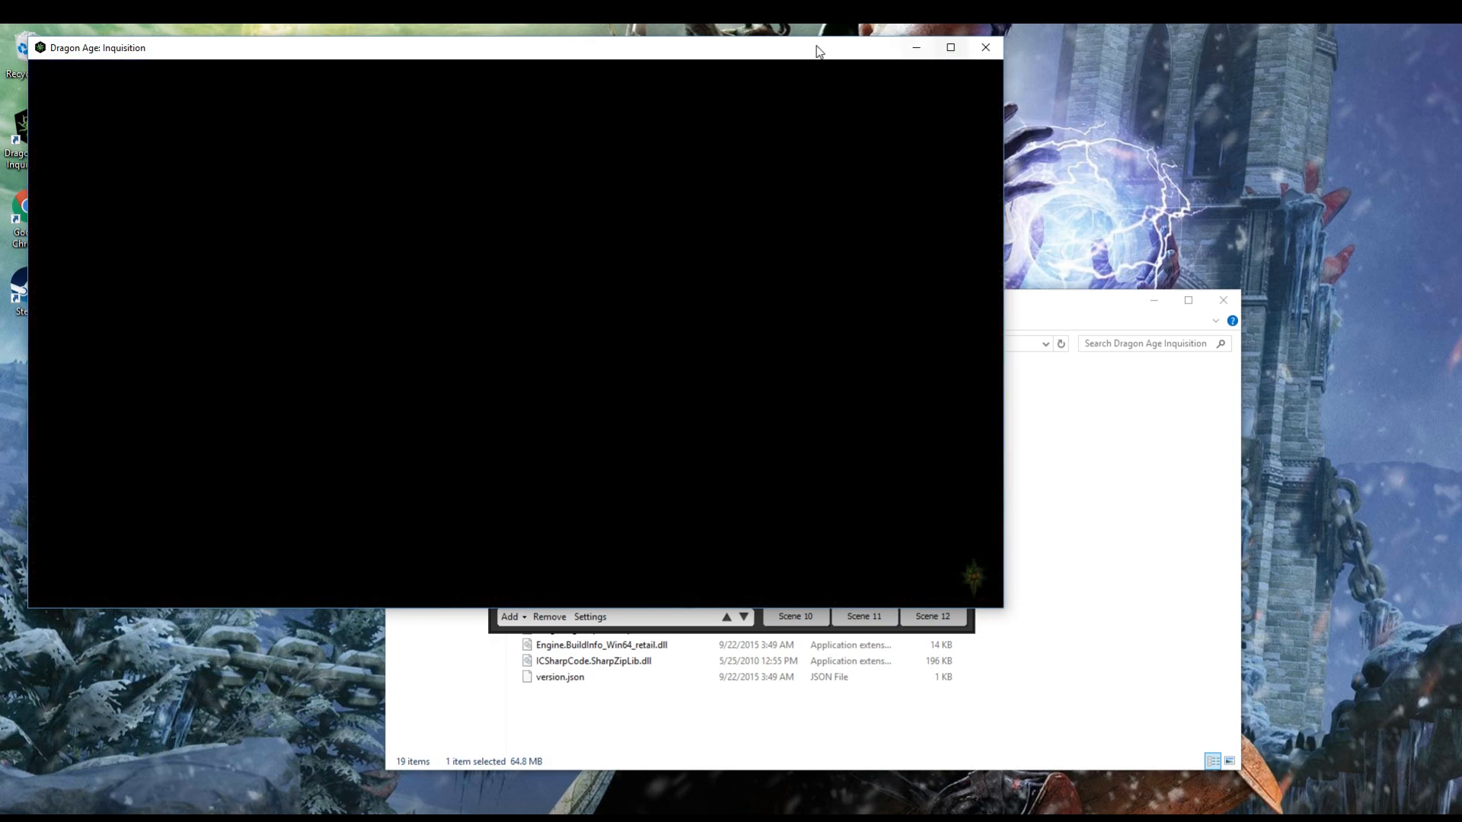
pyautogui.moveTo(807, 49); pyautogui.dragTo(838, 82)
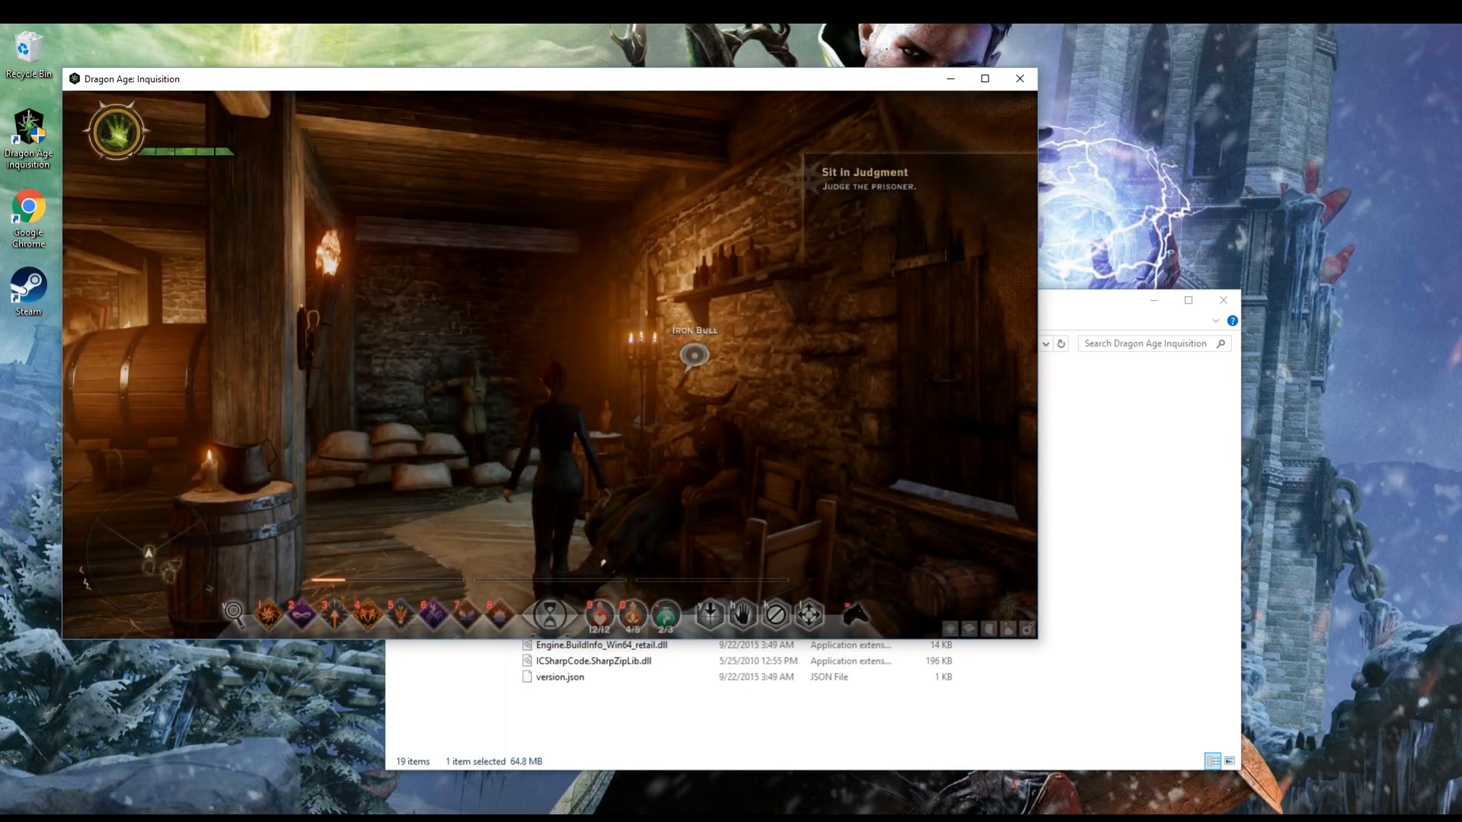
pyautogui.press('w')
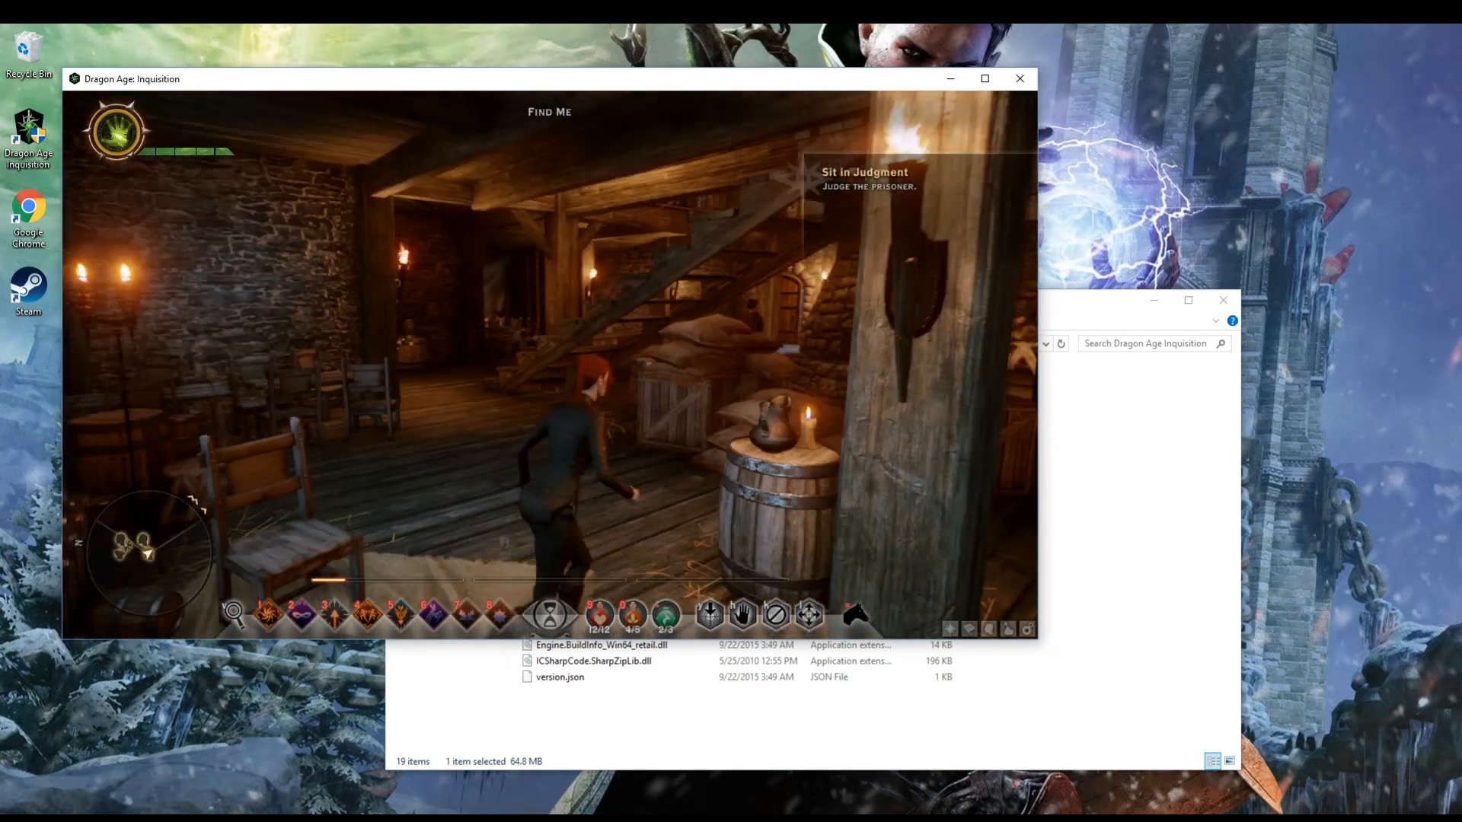
pyautogui.press('s')
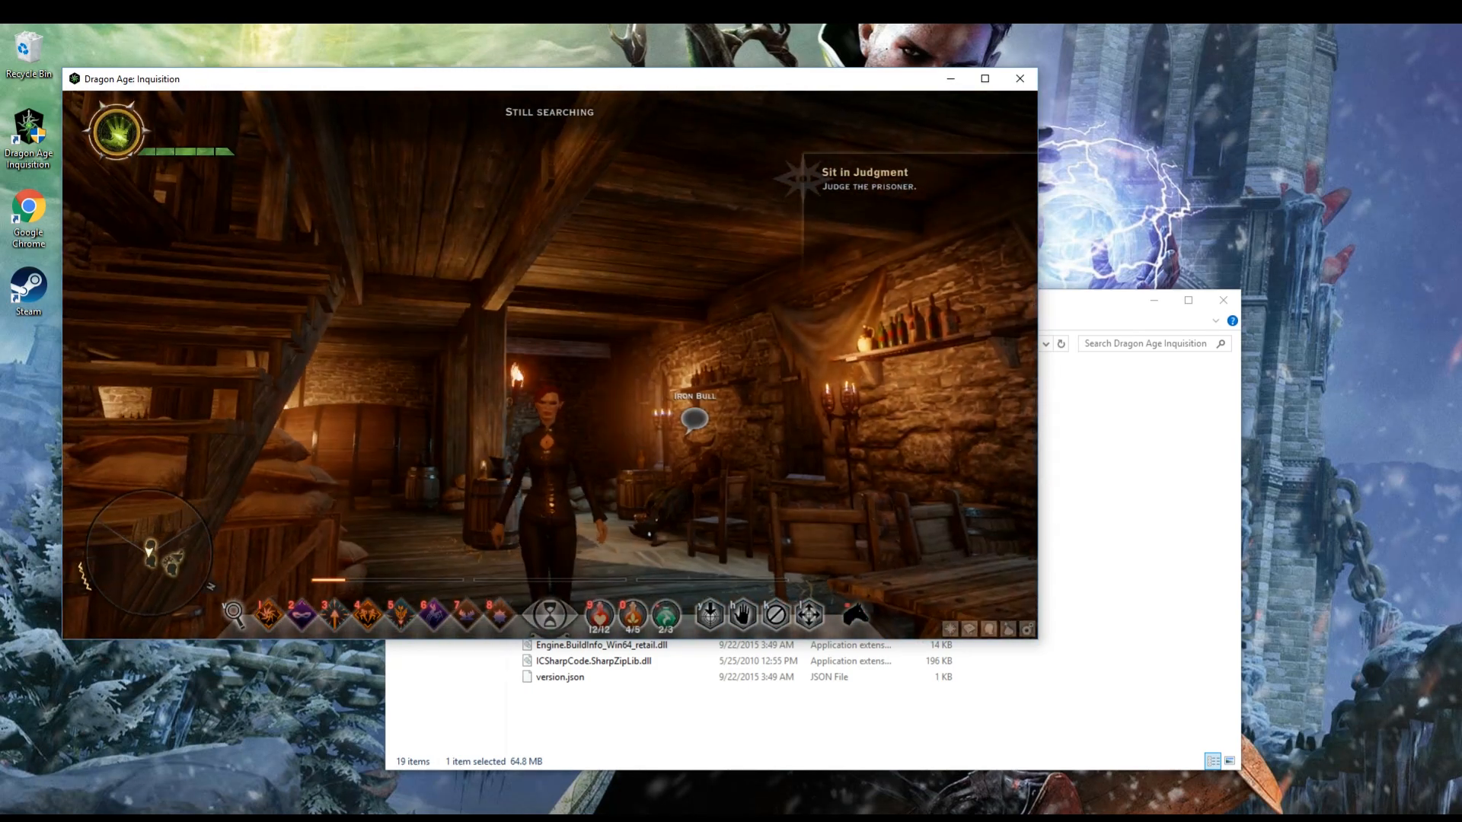
pyautogui.press('w')
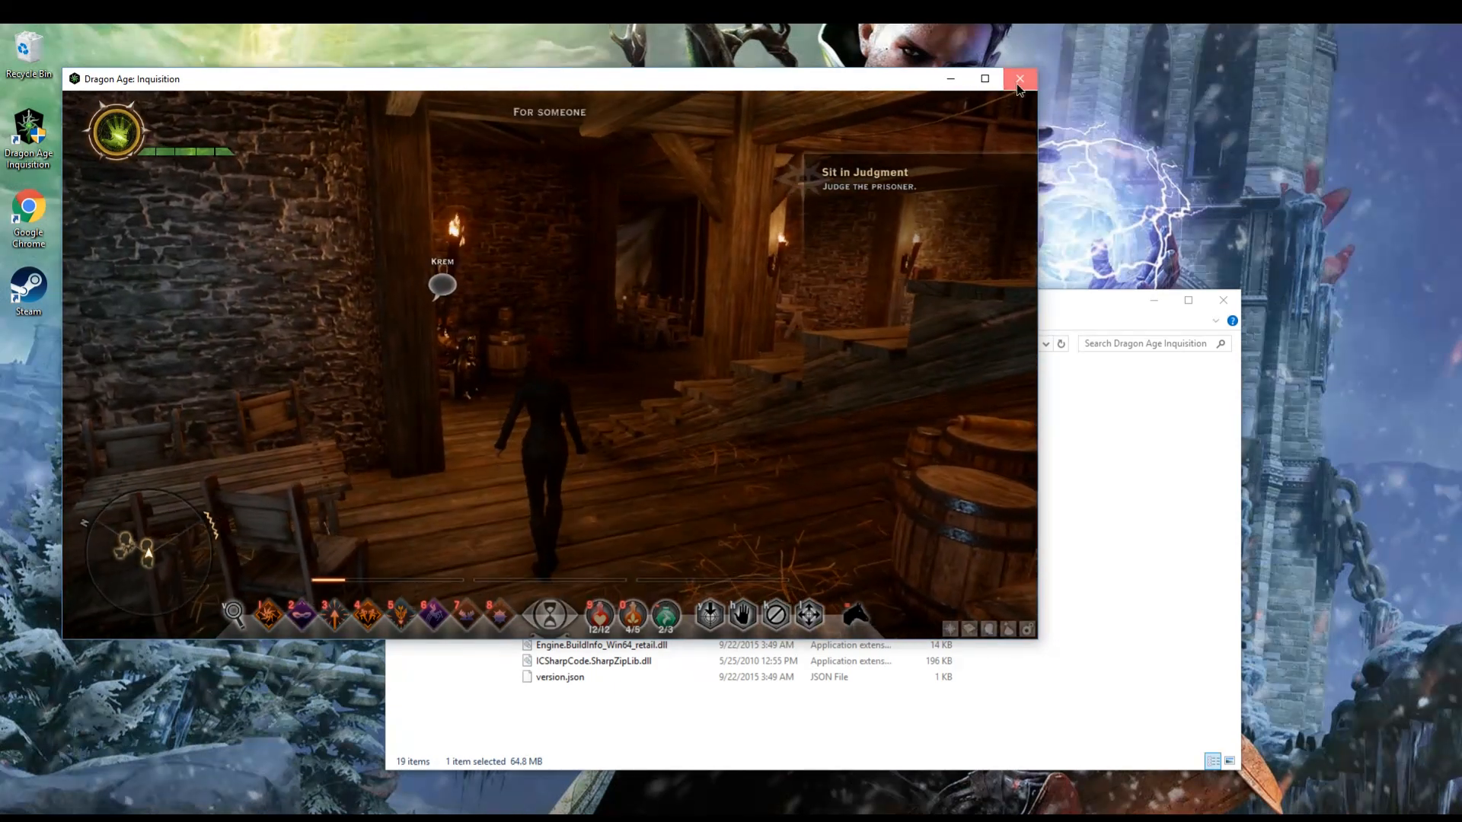
# - Close the game and bring the game folder window back into view
pyautogui.click(1019, 79)
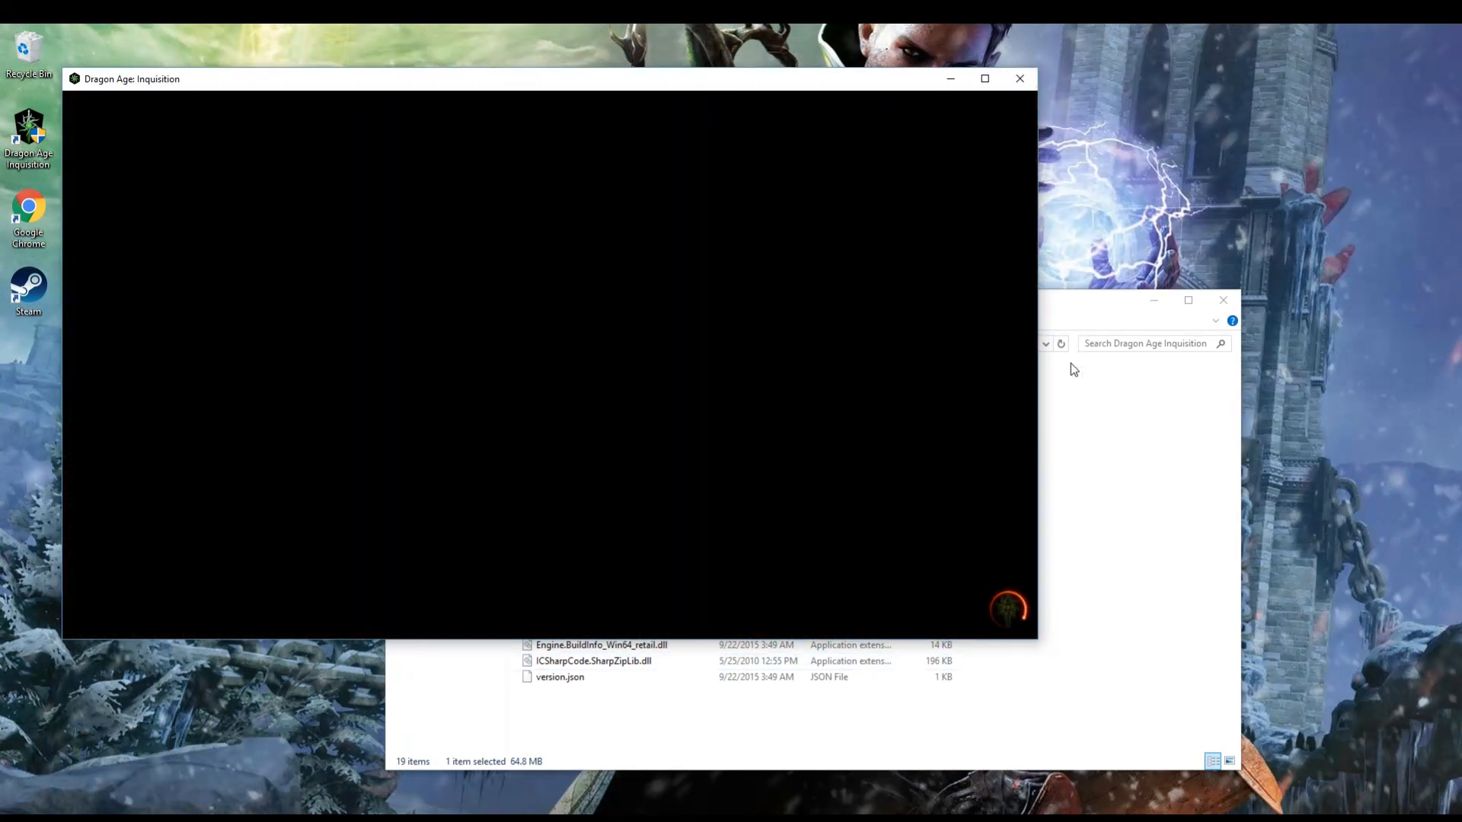
pyautogui.moveTo(1084, 315); pyautogui.dragTo(1120, 258)
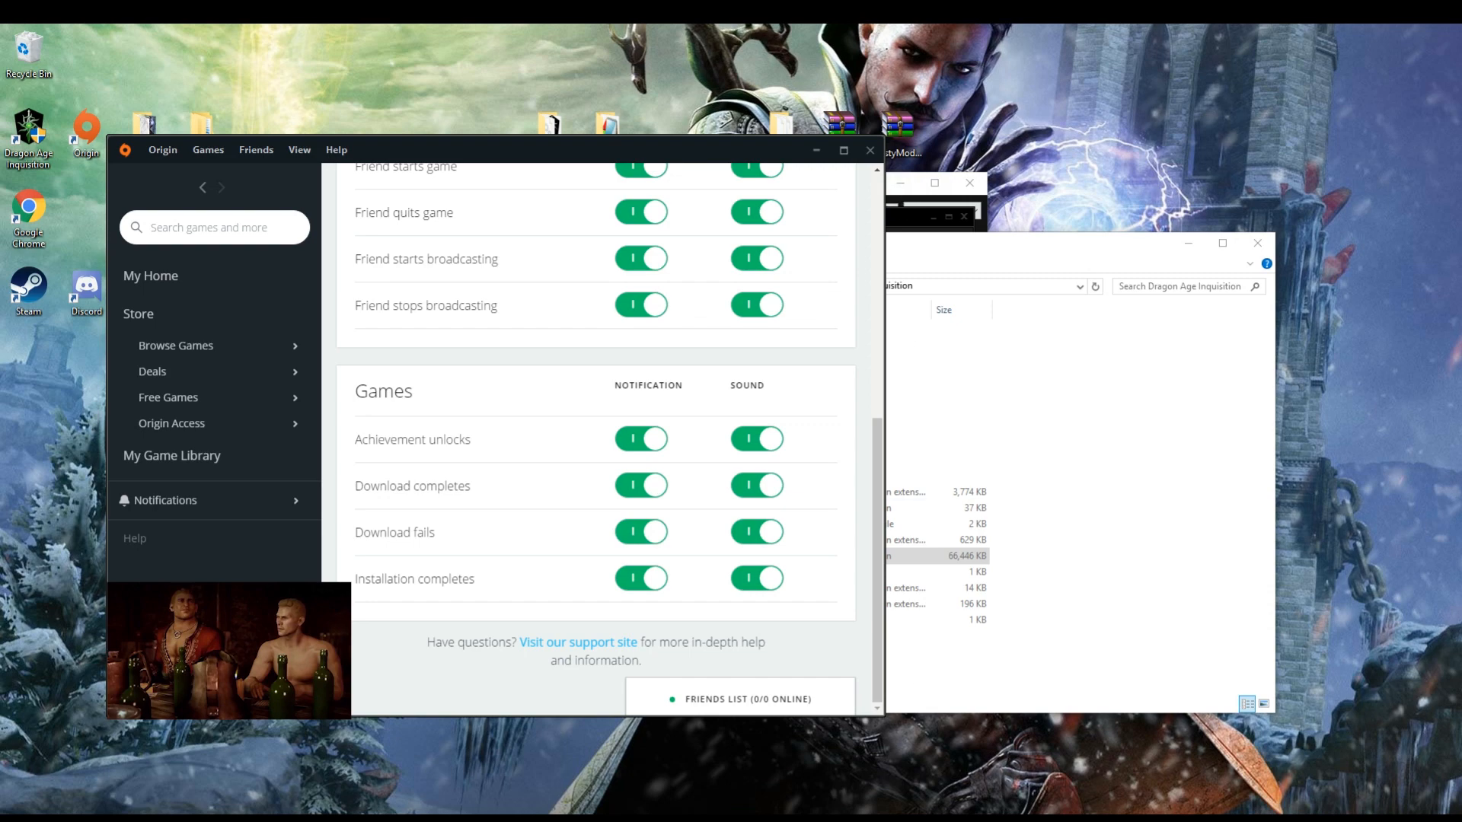
# - Show the desktop, open FrostyModManager_v1.0.3.1.rar in WinRAR, and switch back to the game folder
pyautogui.rightClick(937, 816)
pyautogui.click(1005, 741)
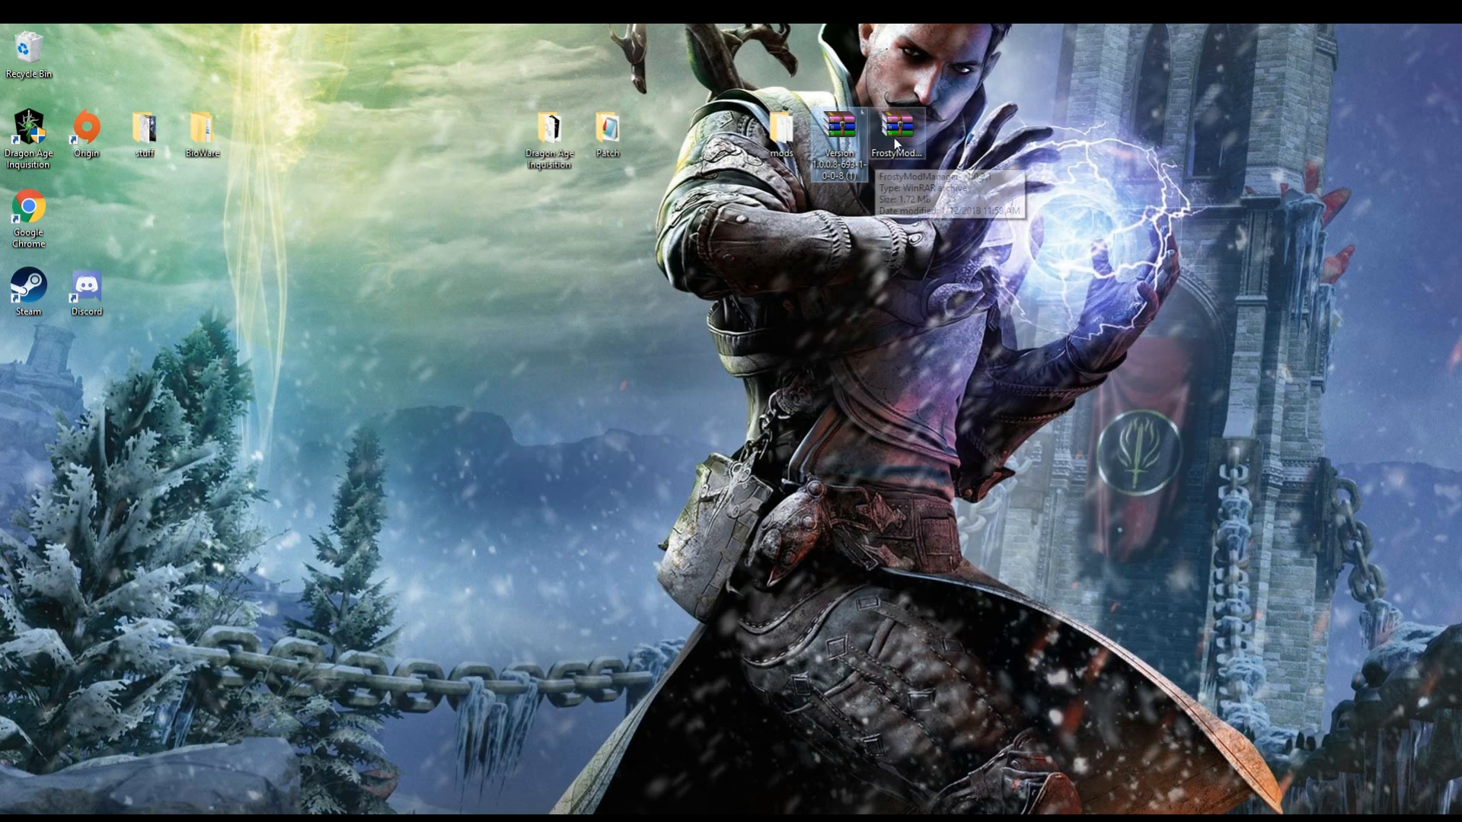
pyautogui.doubleClick(895, 137)
pyautogui.moveTo(968, 428); pyautogui.dragTo(1253, 108)
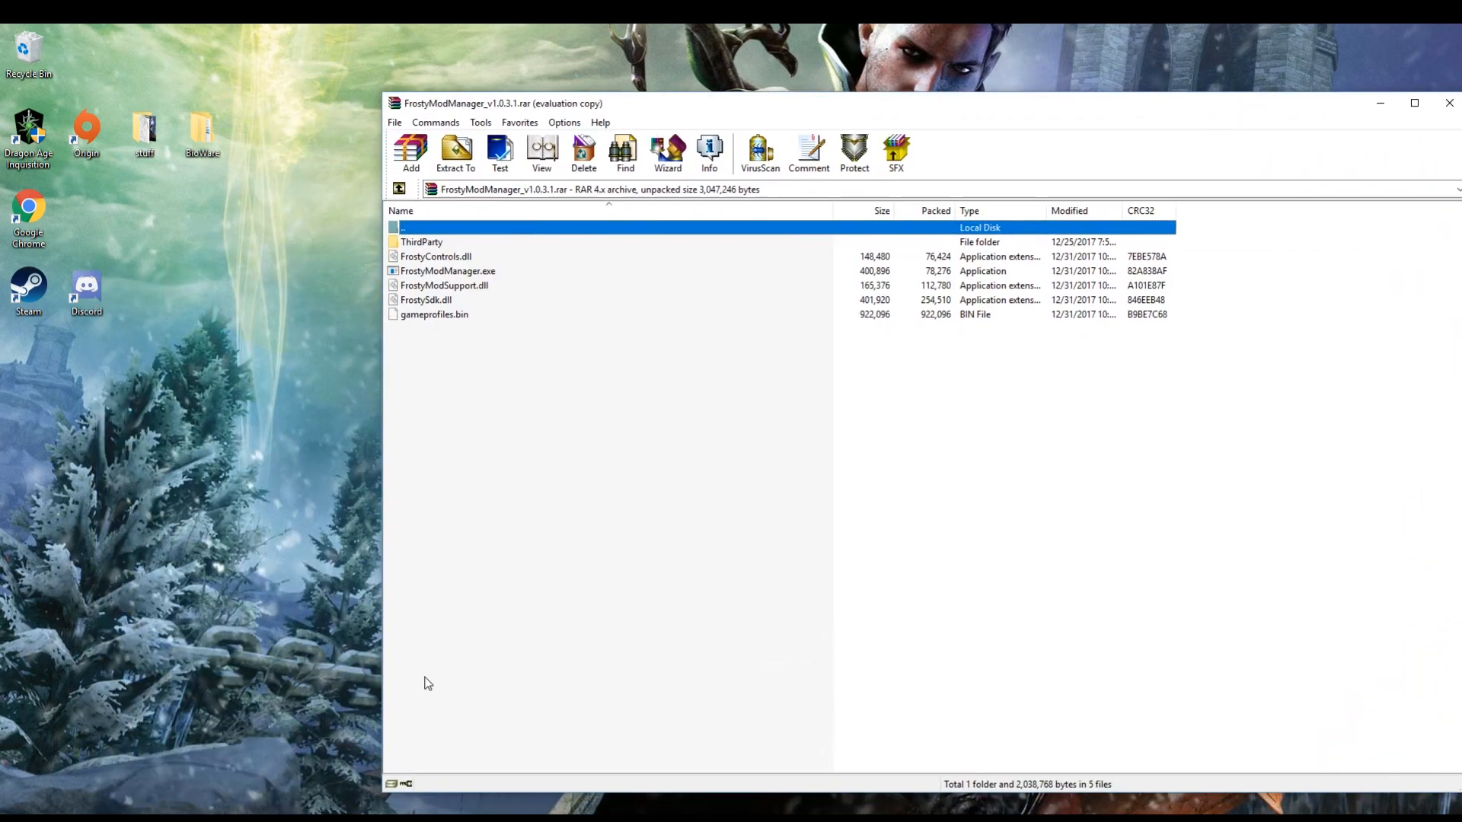
pyautogui.hotkey('alt', 'Tab')
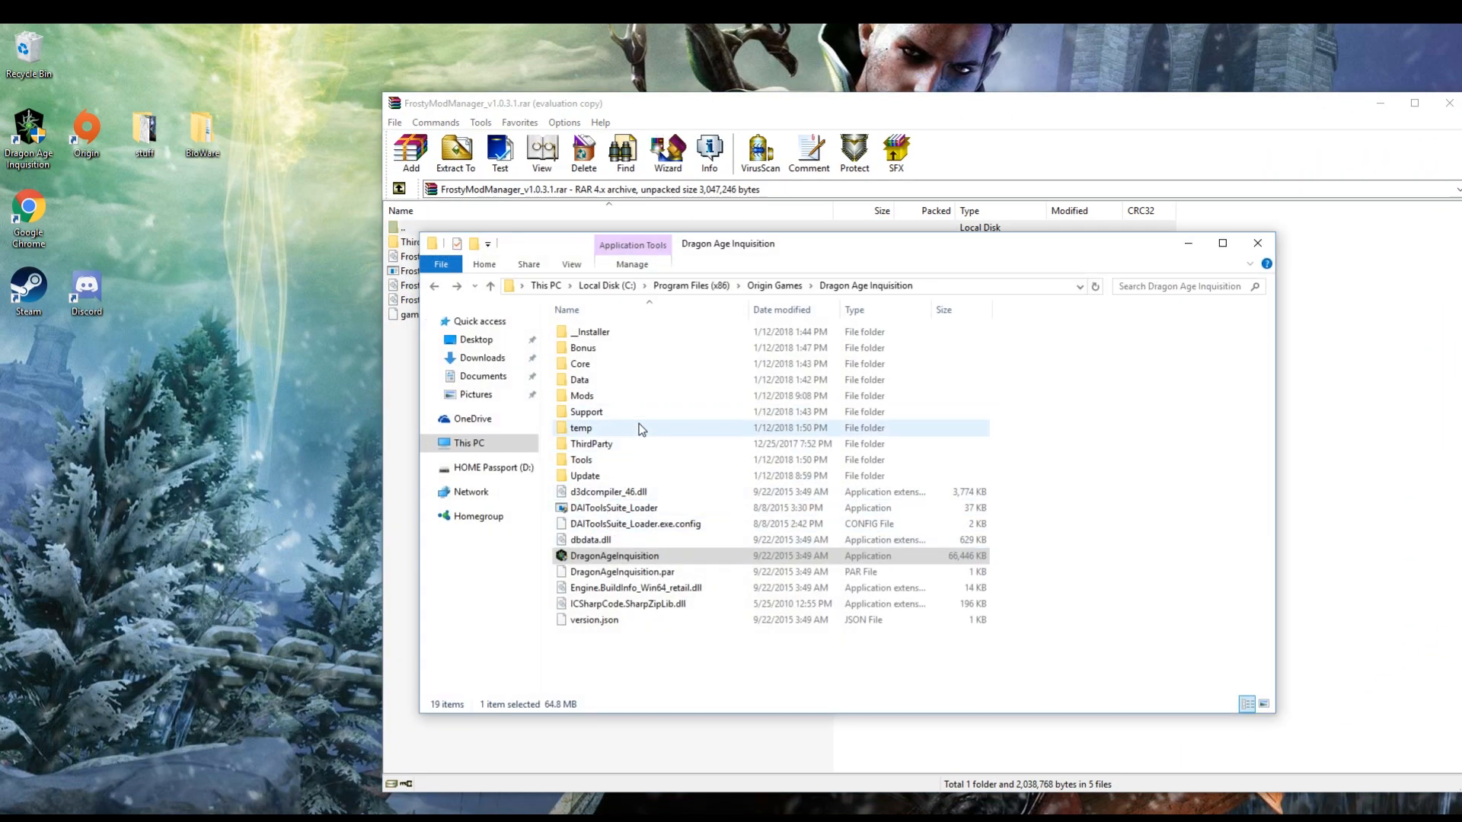
# - Open Update\Patch_ModManagerMerge and select its Data and package for copying
pyautogui.doubleClick(624, 474)
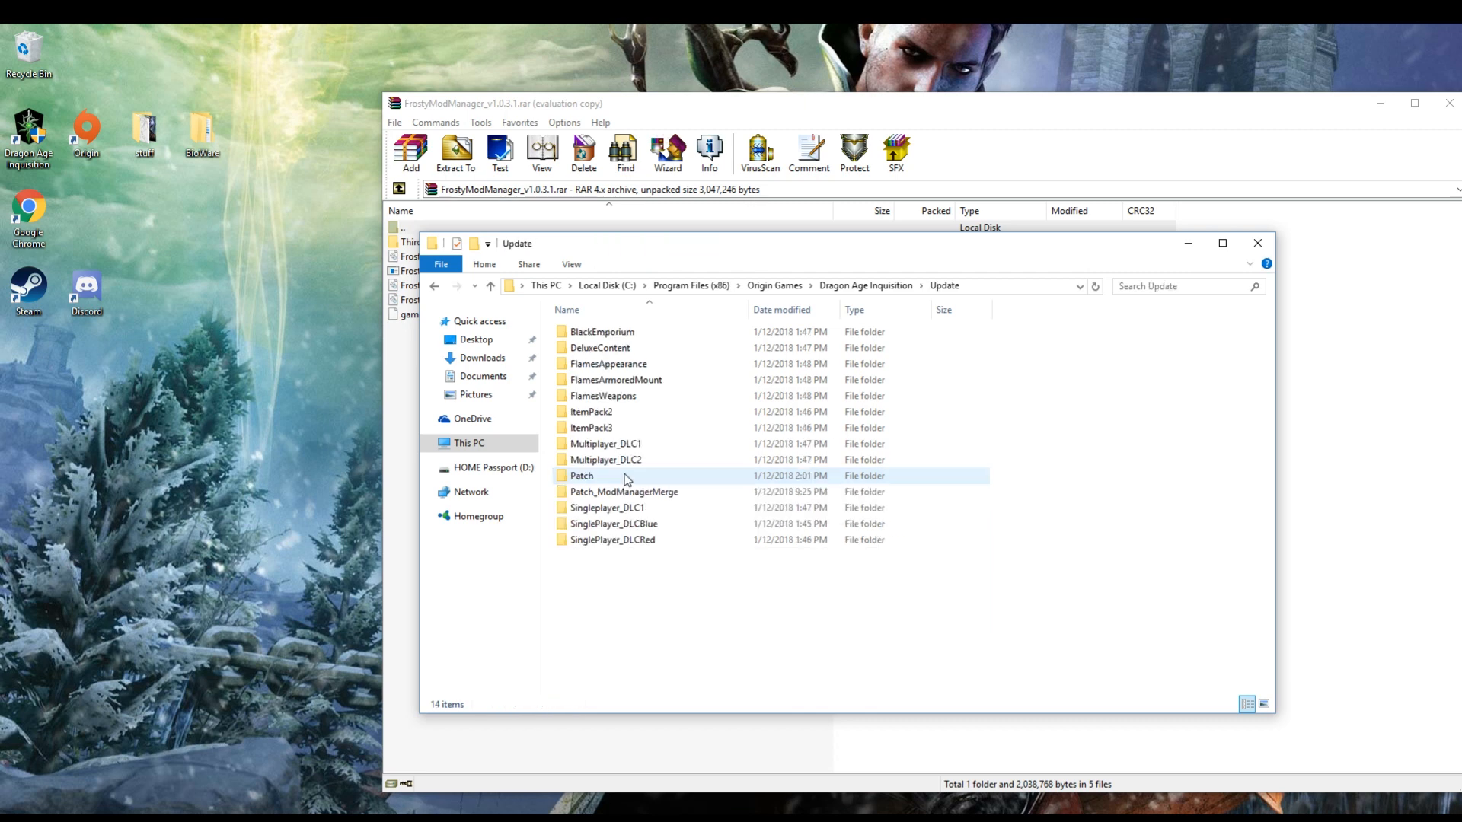
pyautogui.rightClick(689, 490)
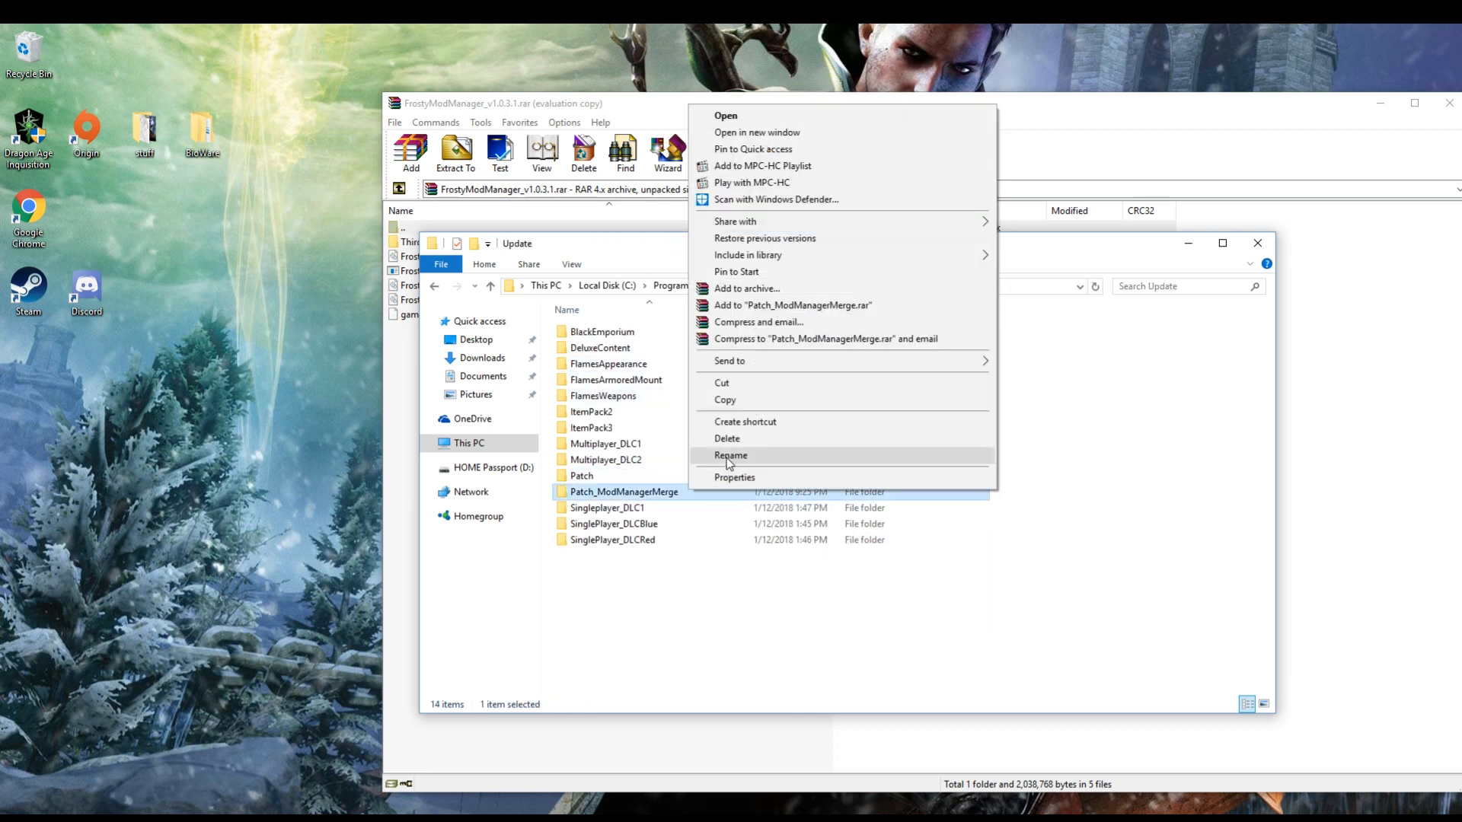
pyautogui.click(666, 478)
pyautogui.doubleClick(668, 491)
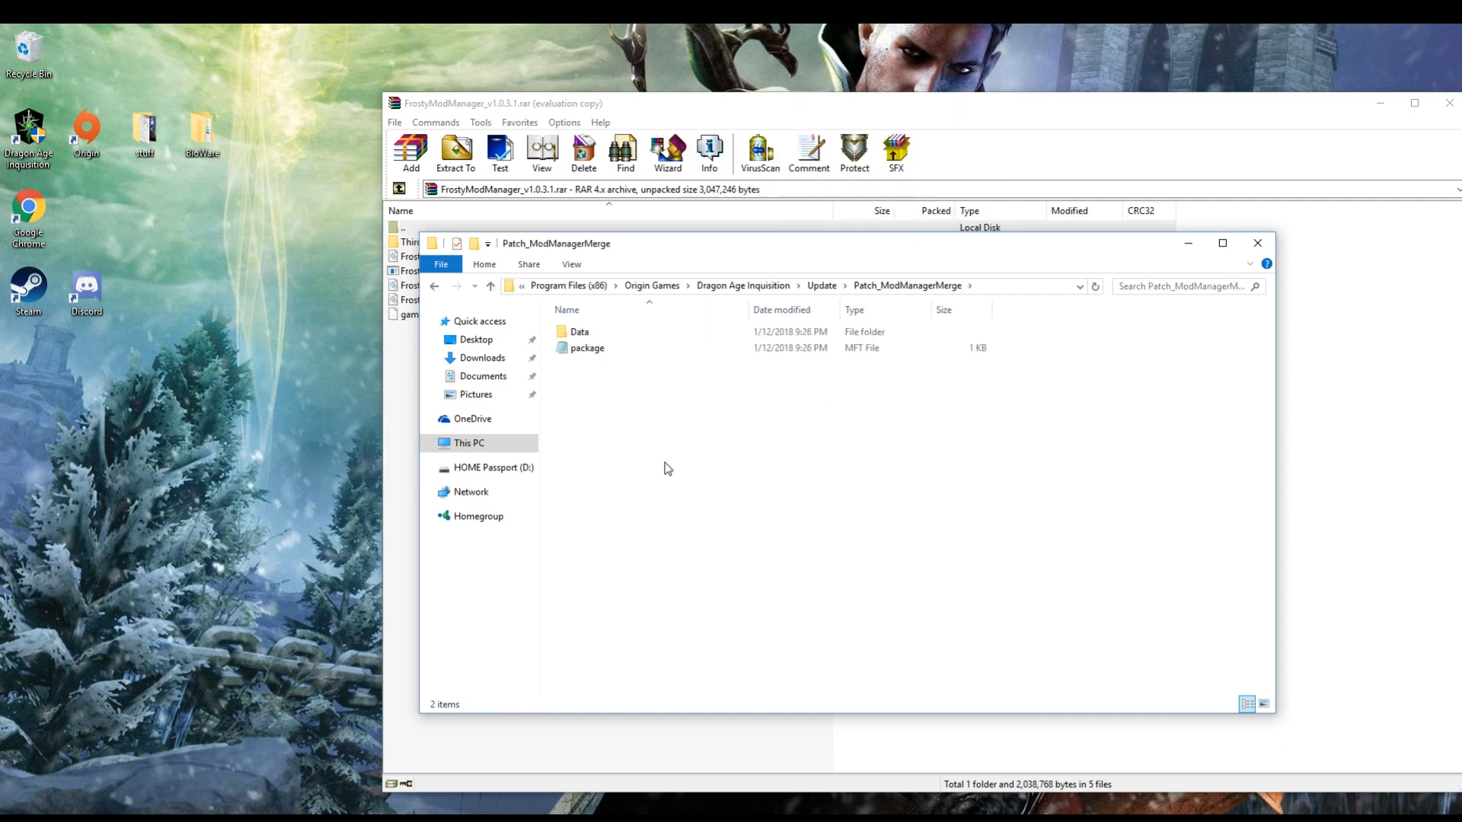
pyautogui.hotkey('ctrl', 'a')
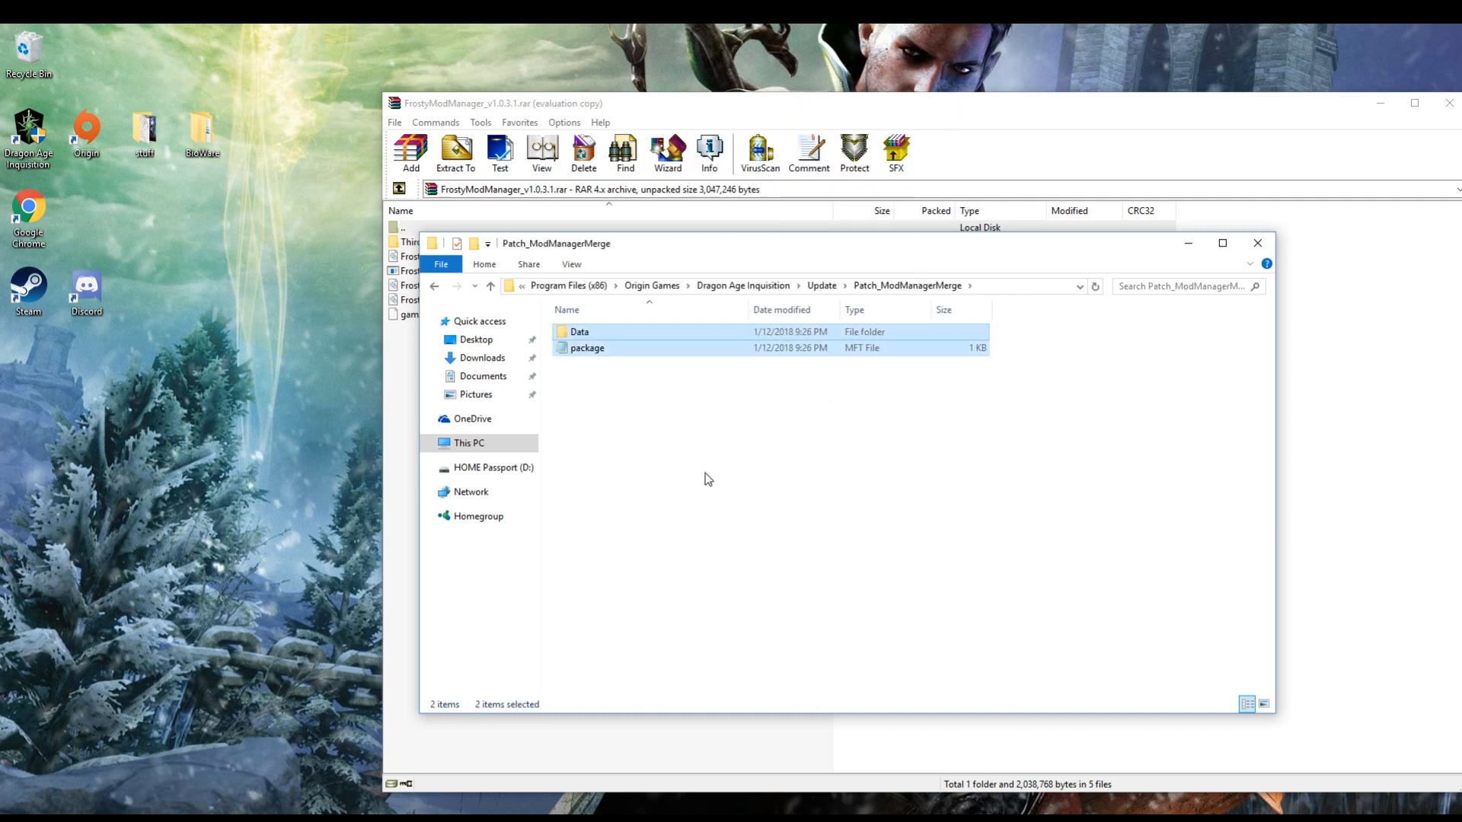
# - Paste the merged files into Update\Patch, replacing the existing files
pyautogui.click(433, 286)
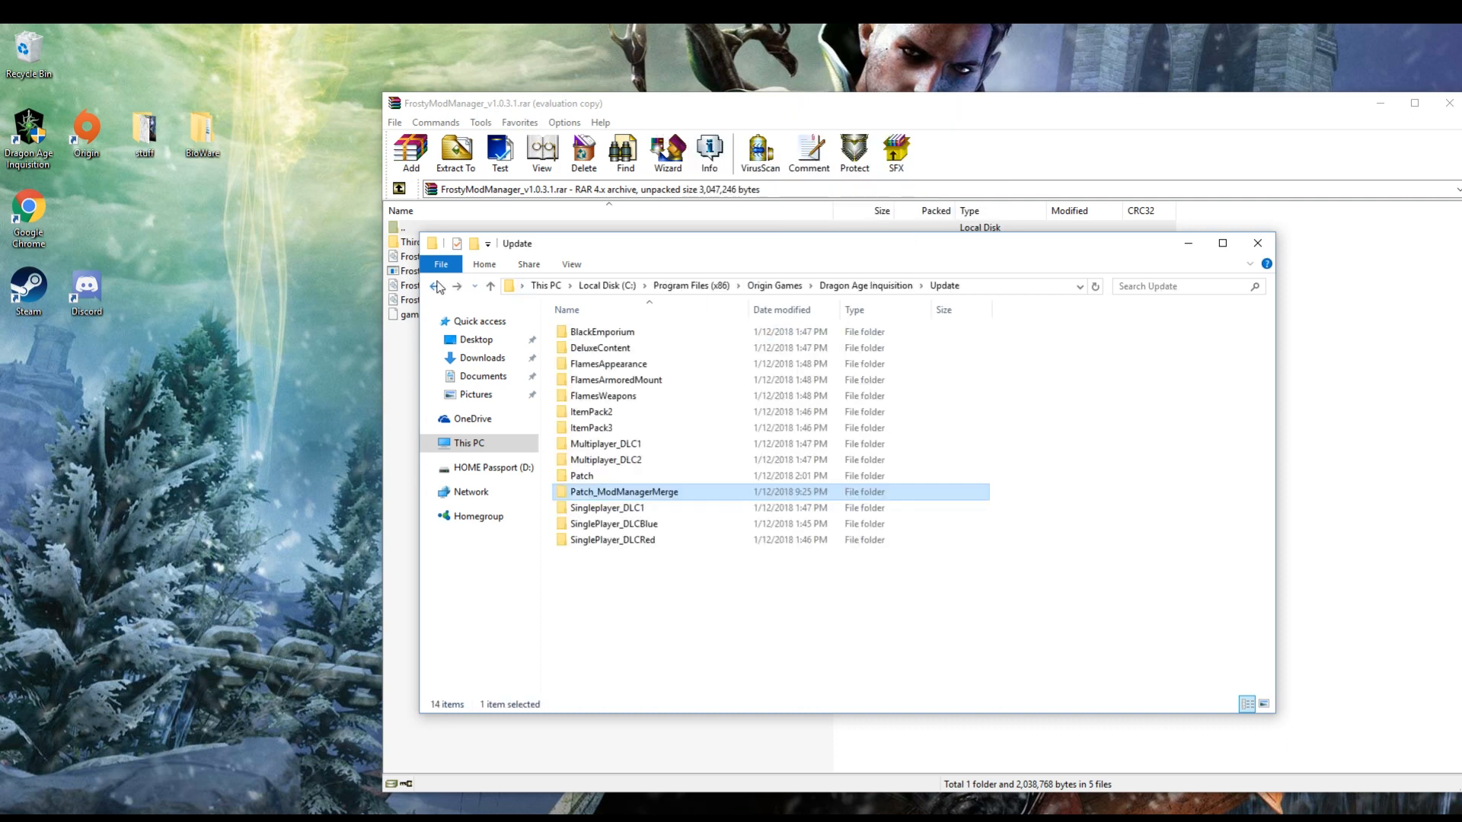
pyautogui.doubleClick(597, 480)
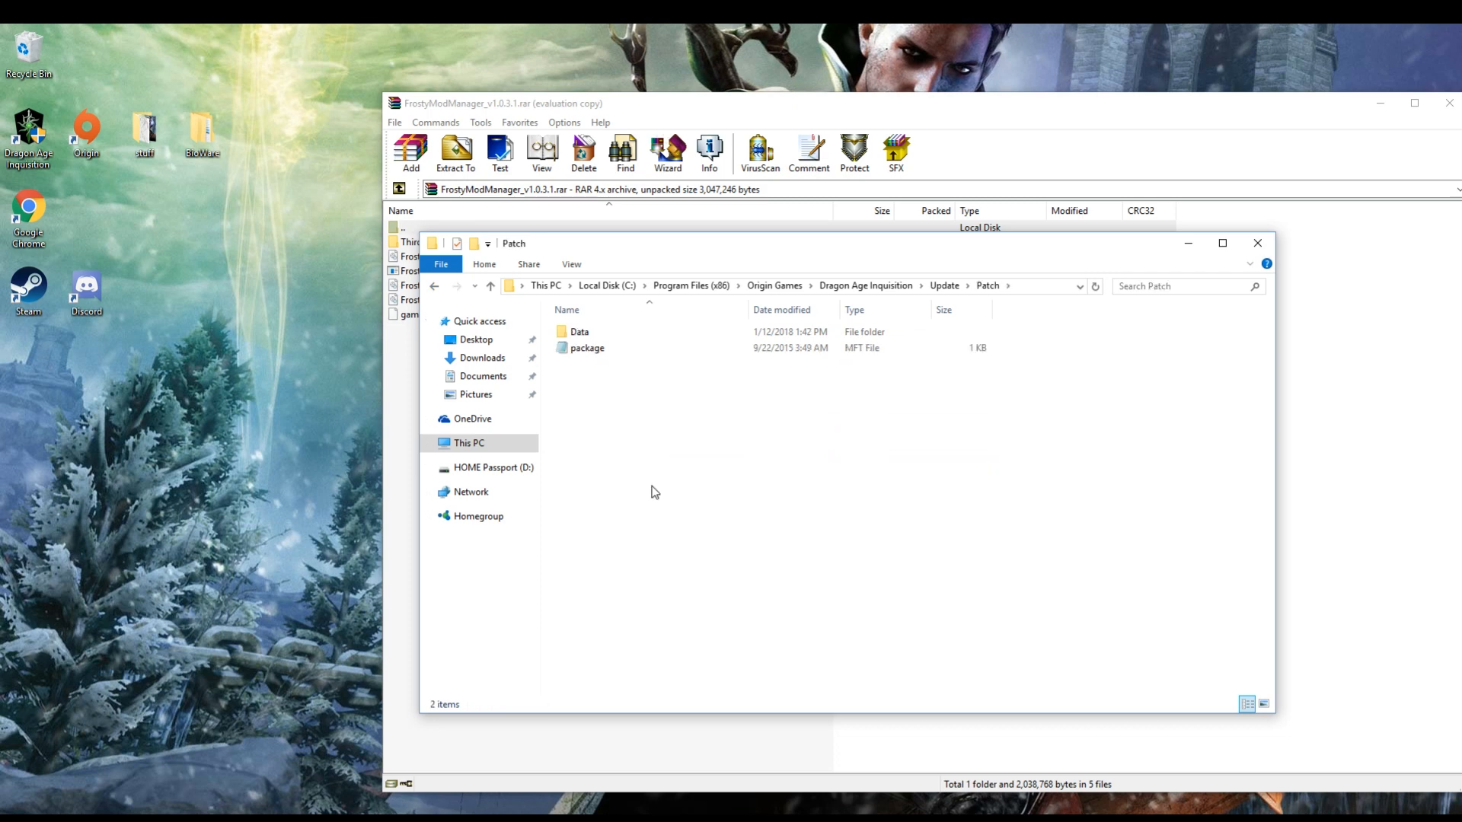
pyautogui.hotkey('ctrl', 'v')
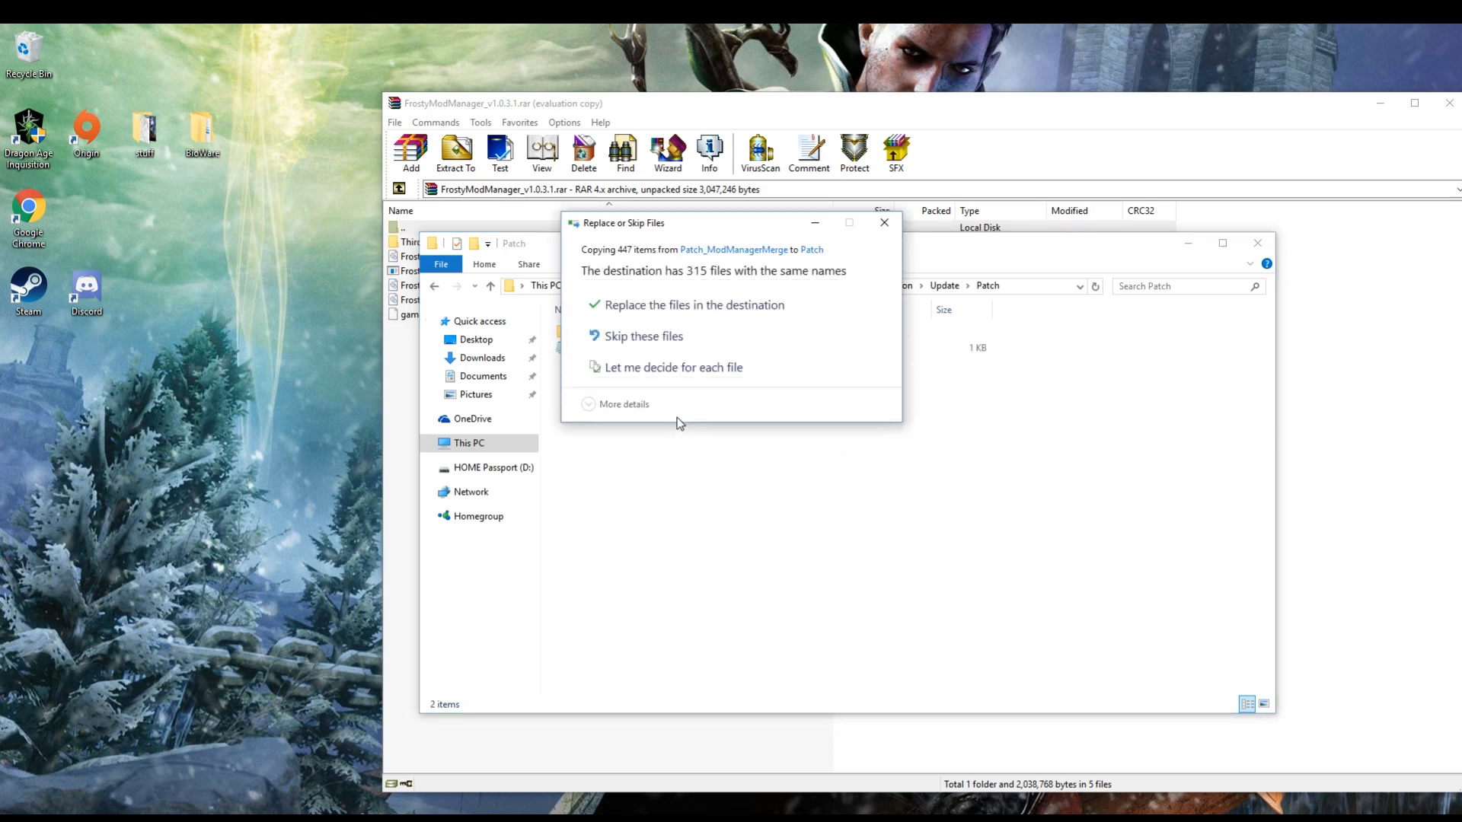
pyautogui.click(719, 306)
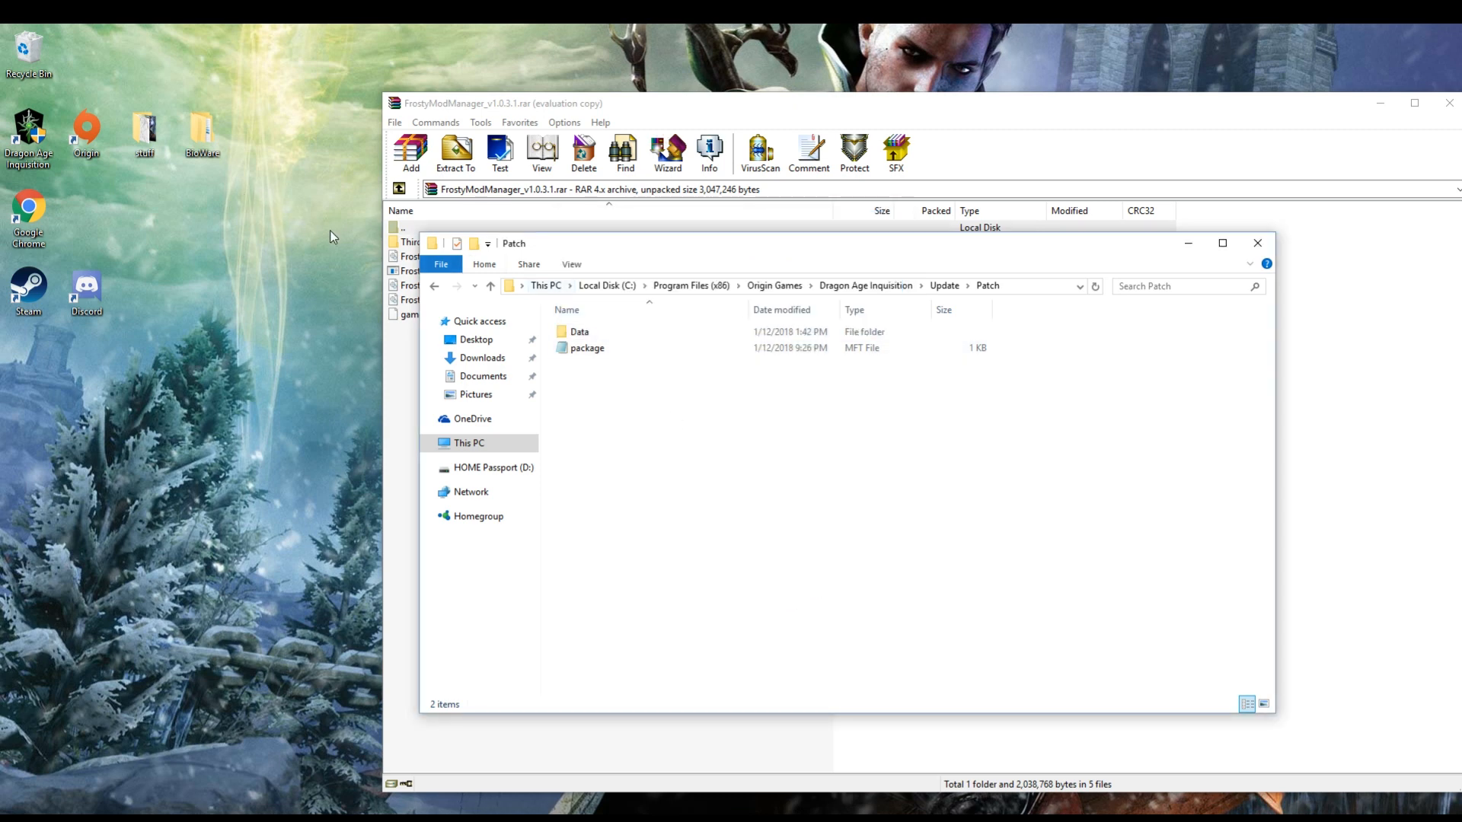
# - Delete the Patch_ModManagerMerge folder from Update
pyautogui.click(437, 287)
pyautogui.click(753, 492)
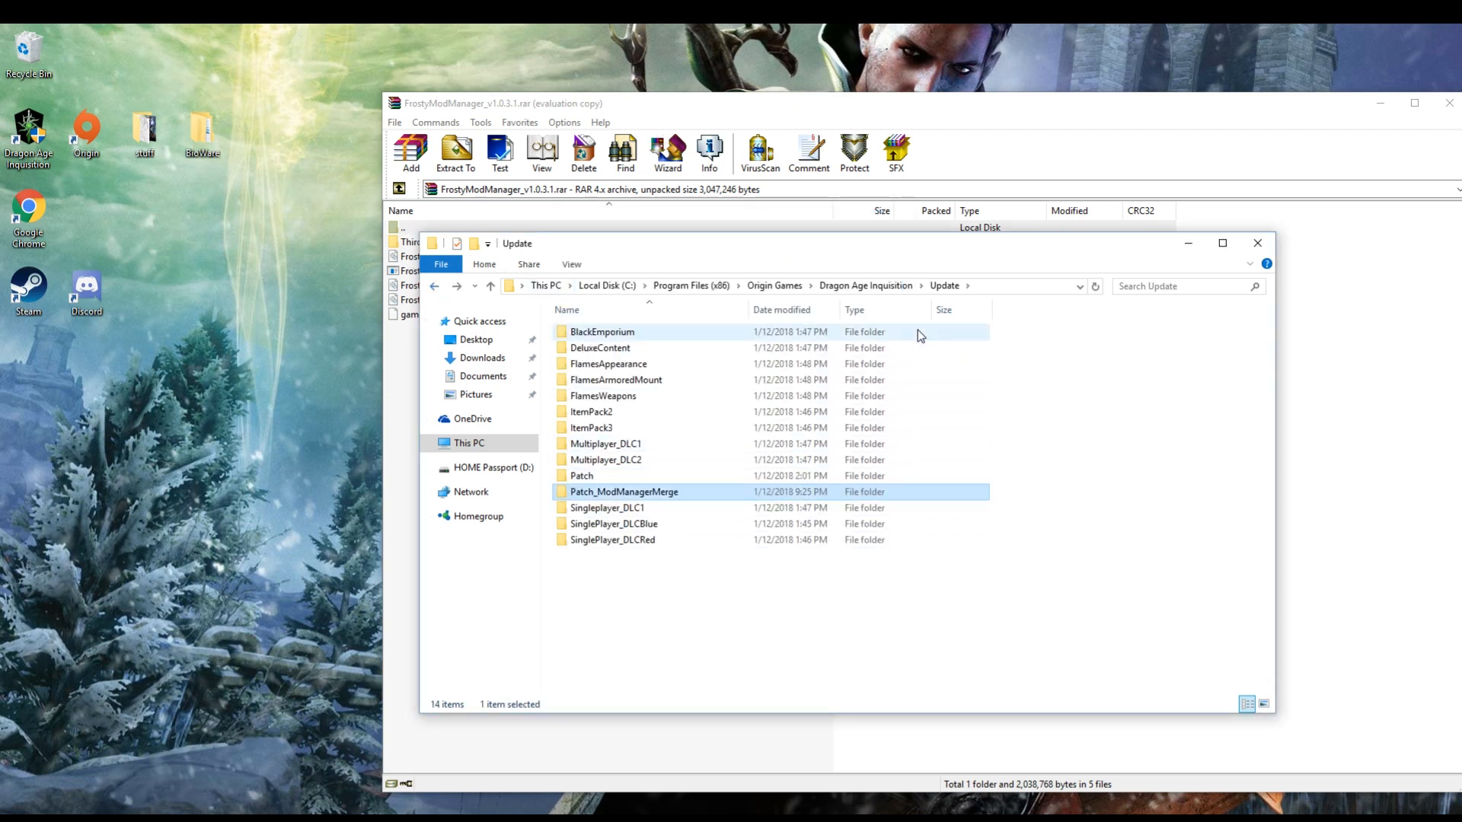
pyautogui.press('Delete')
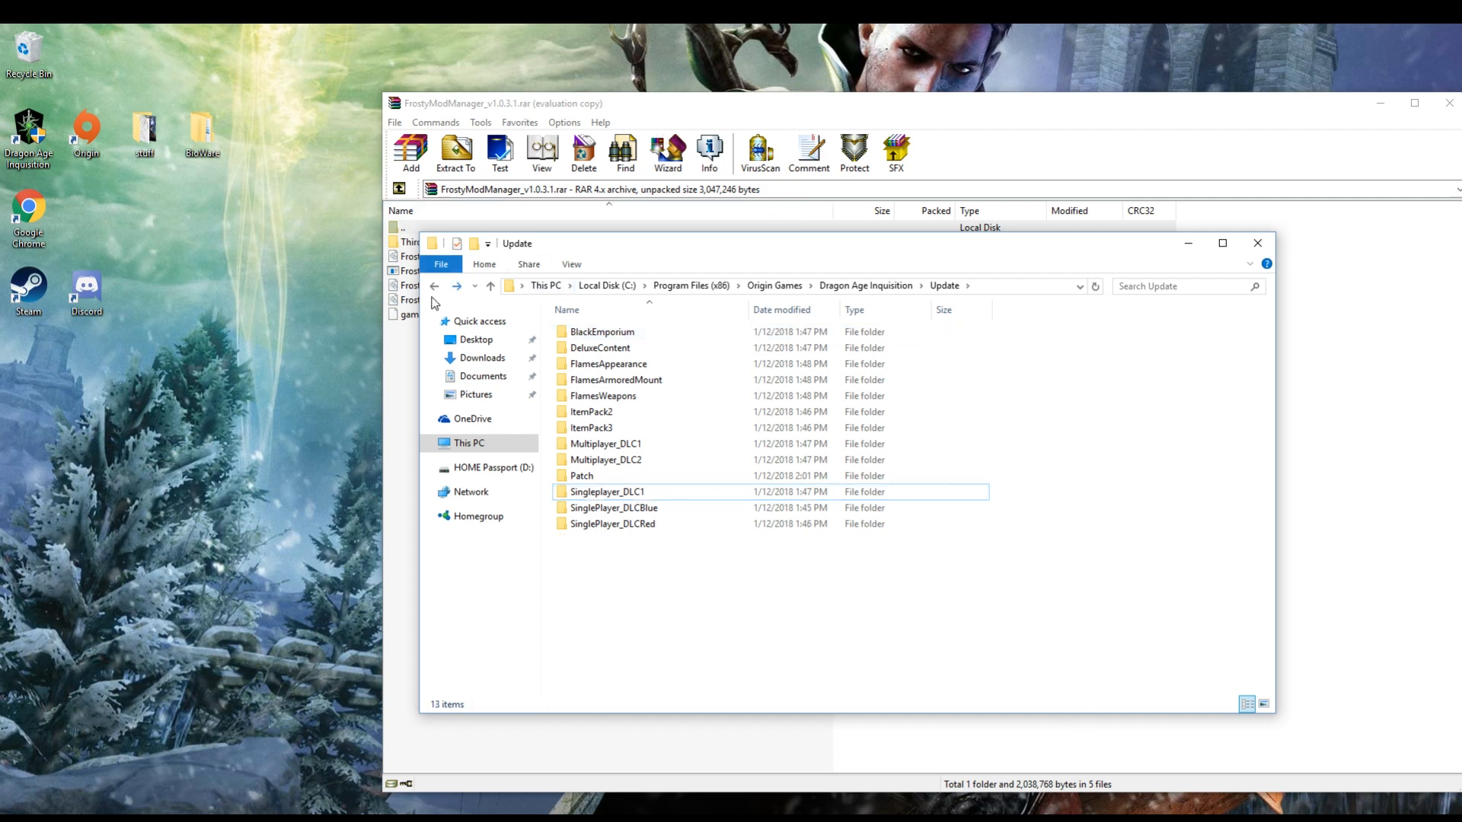
# - Launch DragonAgeInquisition.exe from the game folder to test the patched files
pyautogui.click(435, 288)
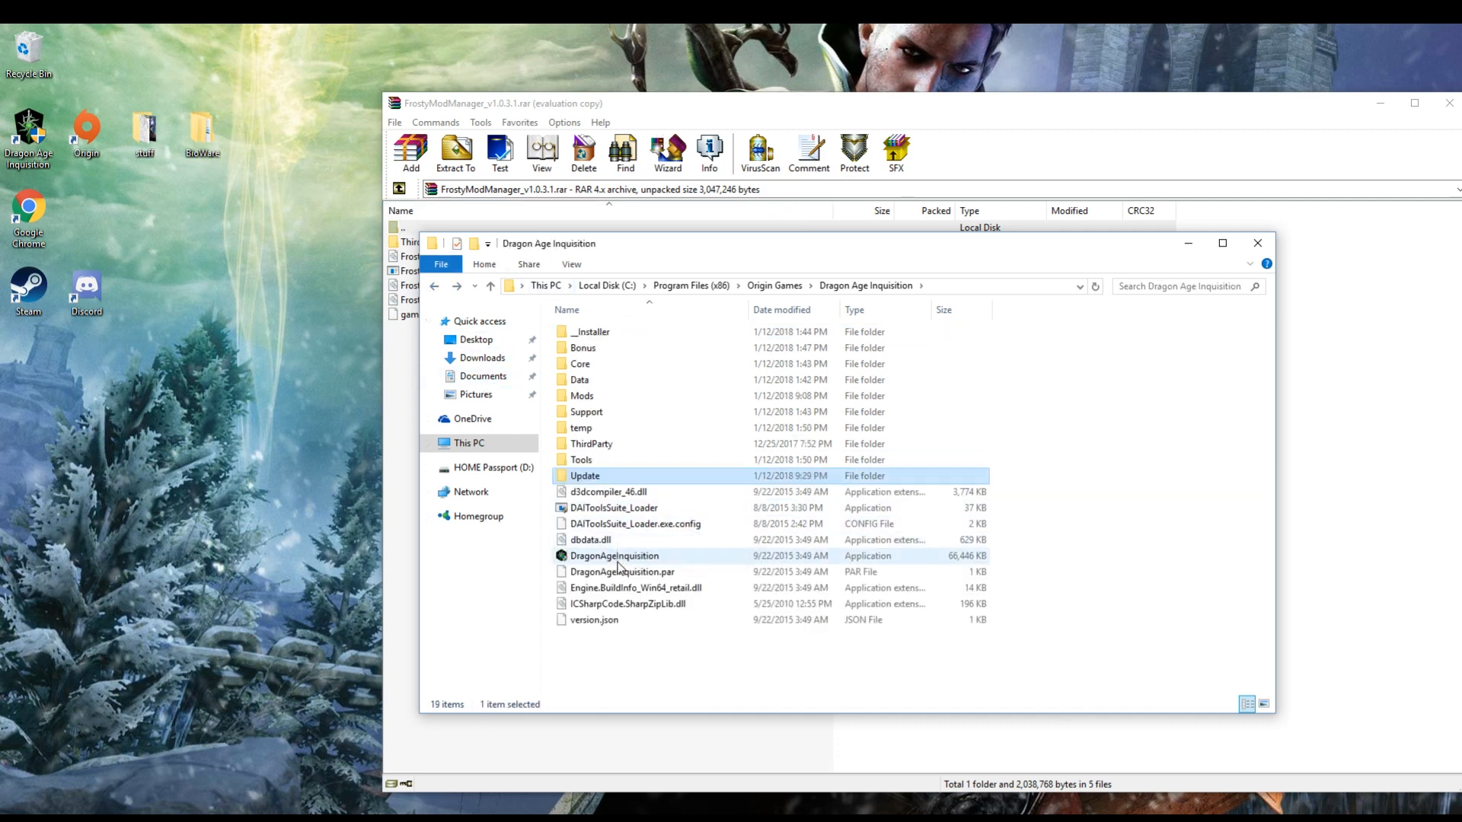
pyautogui.doubleClick(623, 556)
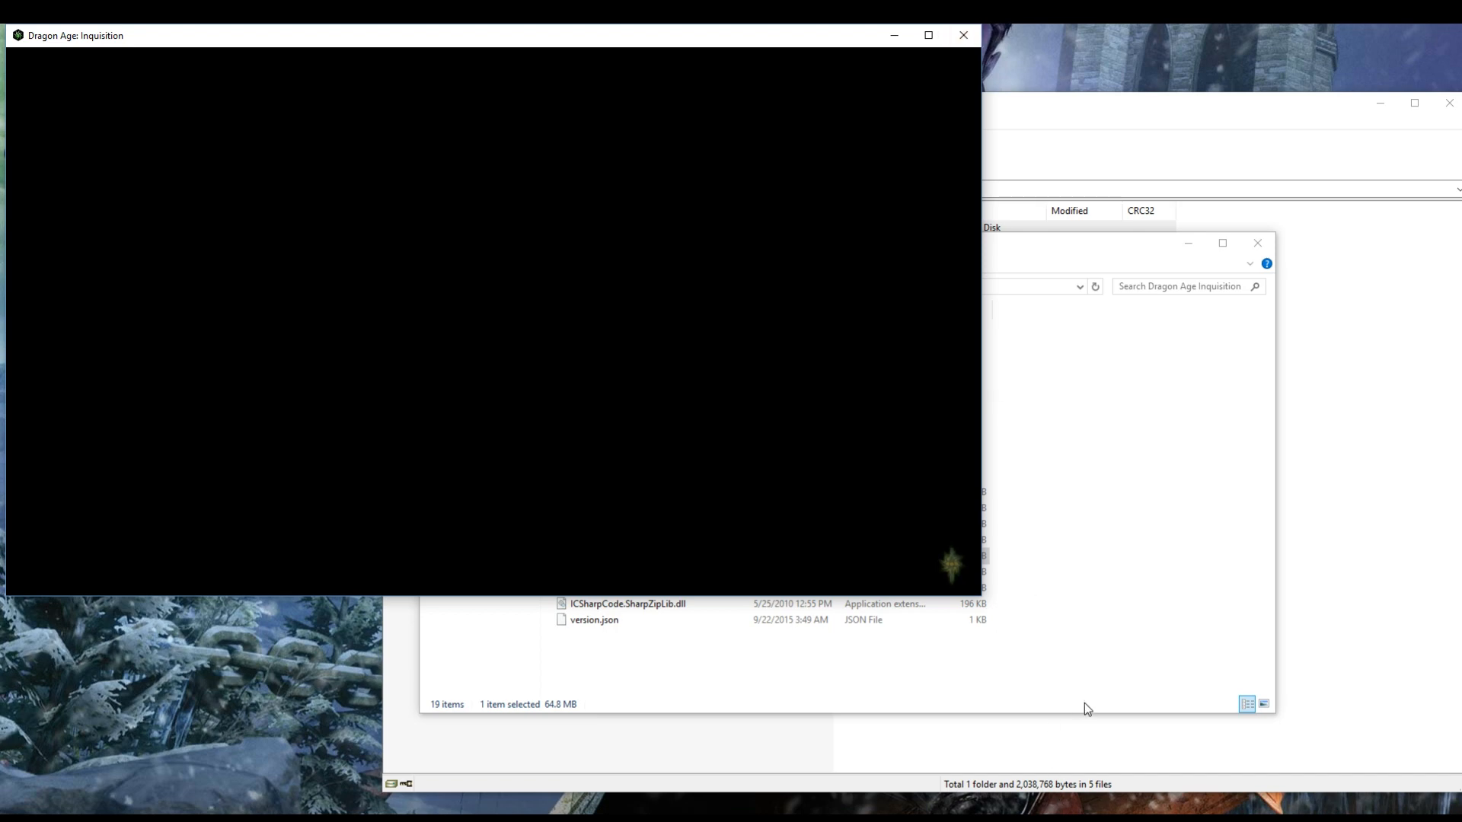
pyautogui.click(1122, 672)
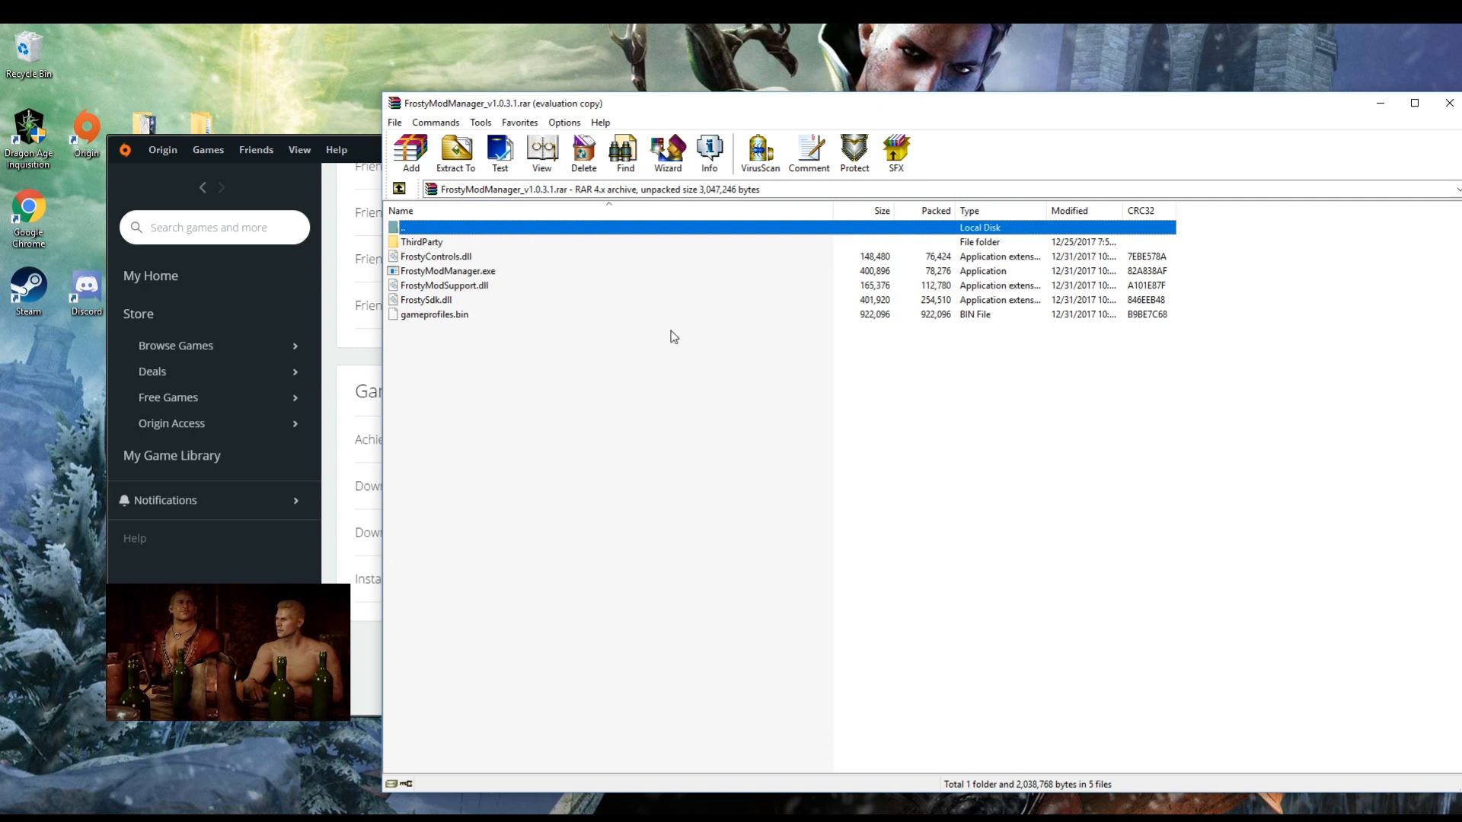
# - Drag all Frosty Mod Manager files from the archive into the game folder, replacing the duplicates
pyautogui.click(343, 149)
pyautogui.click(822, 150)
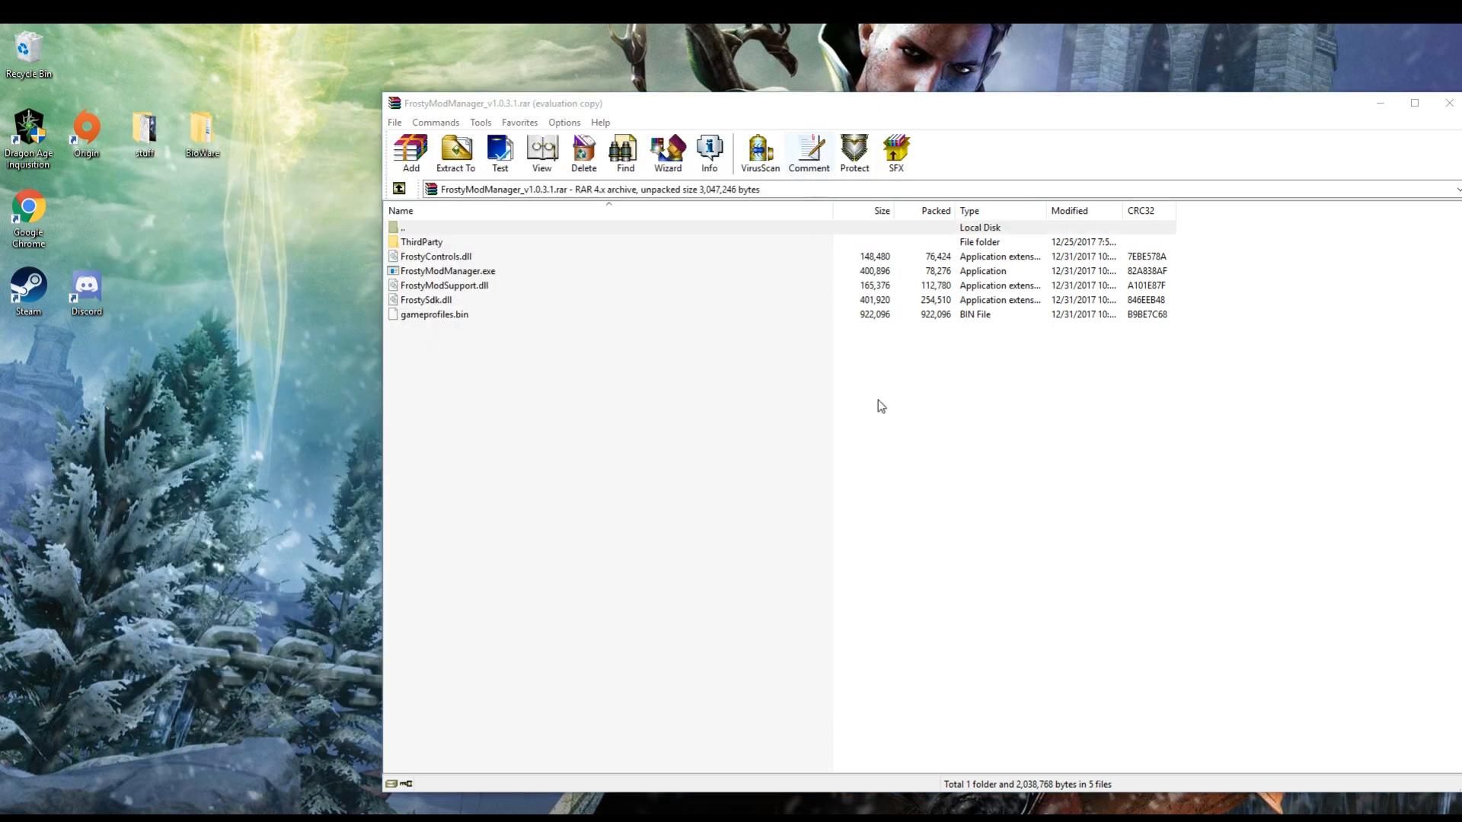
pyautogui.moveTo(907, 491); pyautogui.dragTo(473, 244)
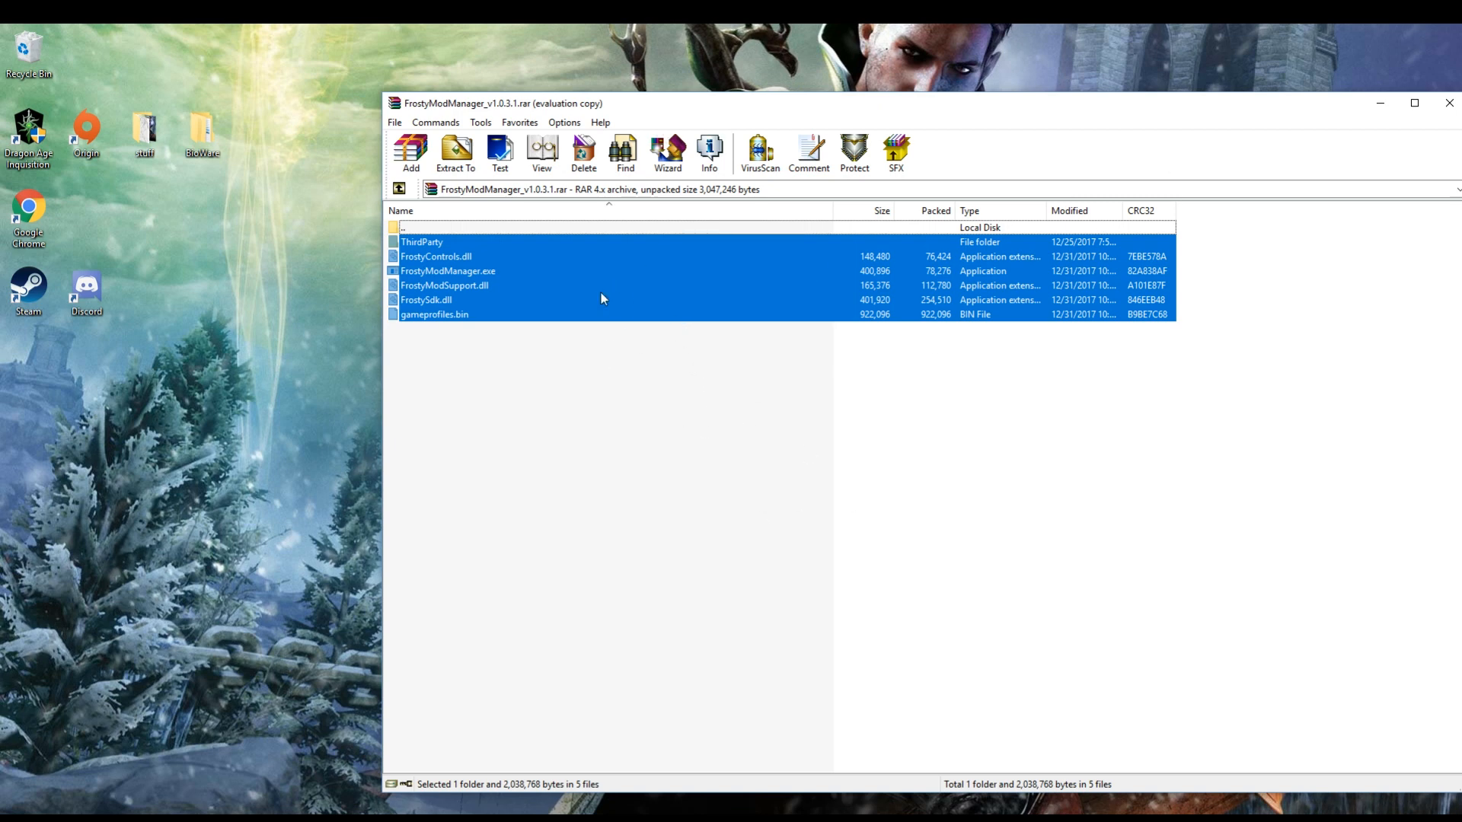
pyautogui.moveTo(601, 295)
pyautogui.mouseDown()
pyautogui.moveTo(350, 716)
pyautogui.moveTo(737, 682)
pyautogui.mouseUp()
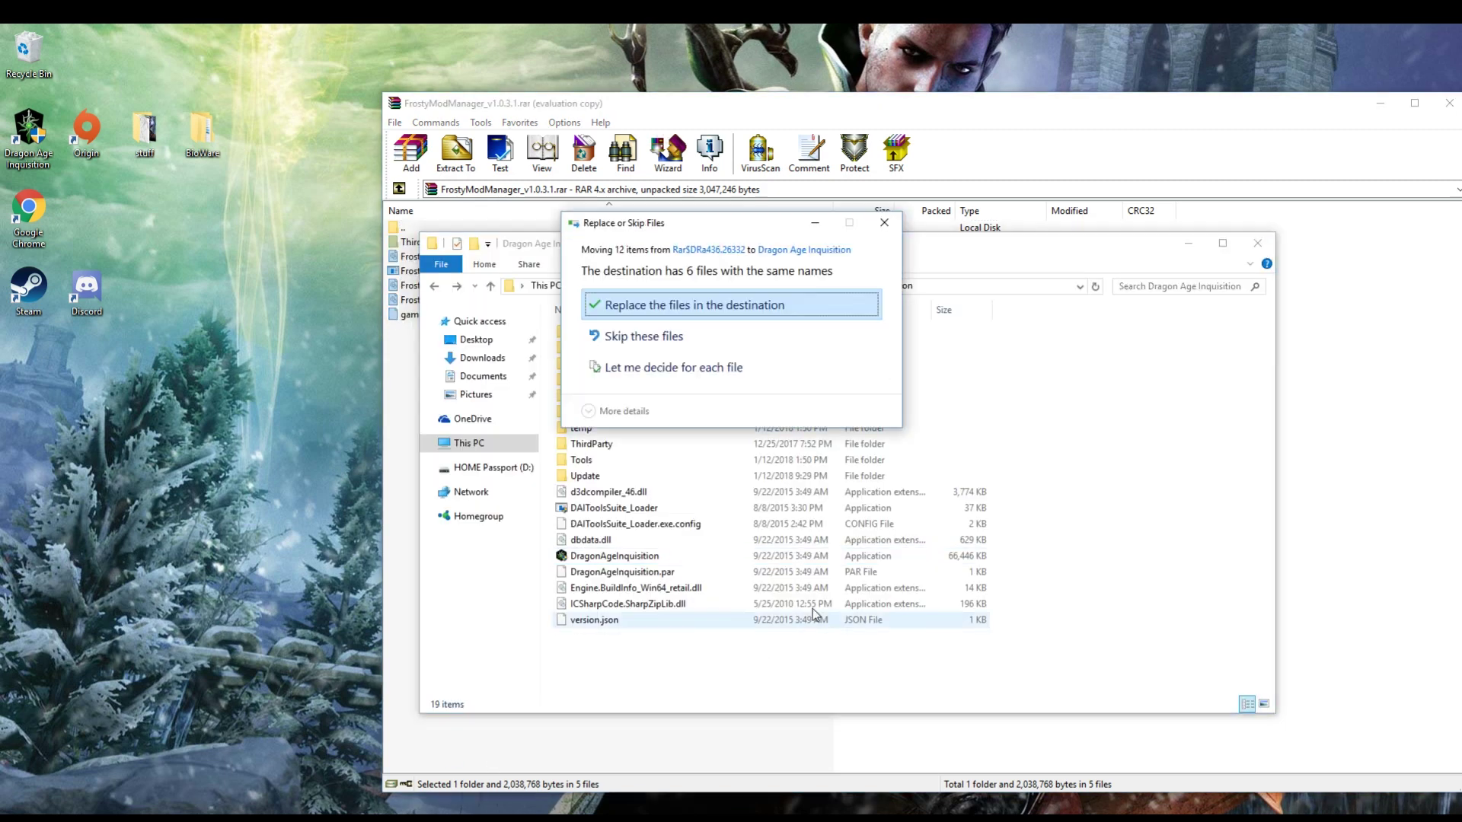
pyautogui.click(687, 298)
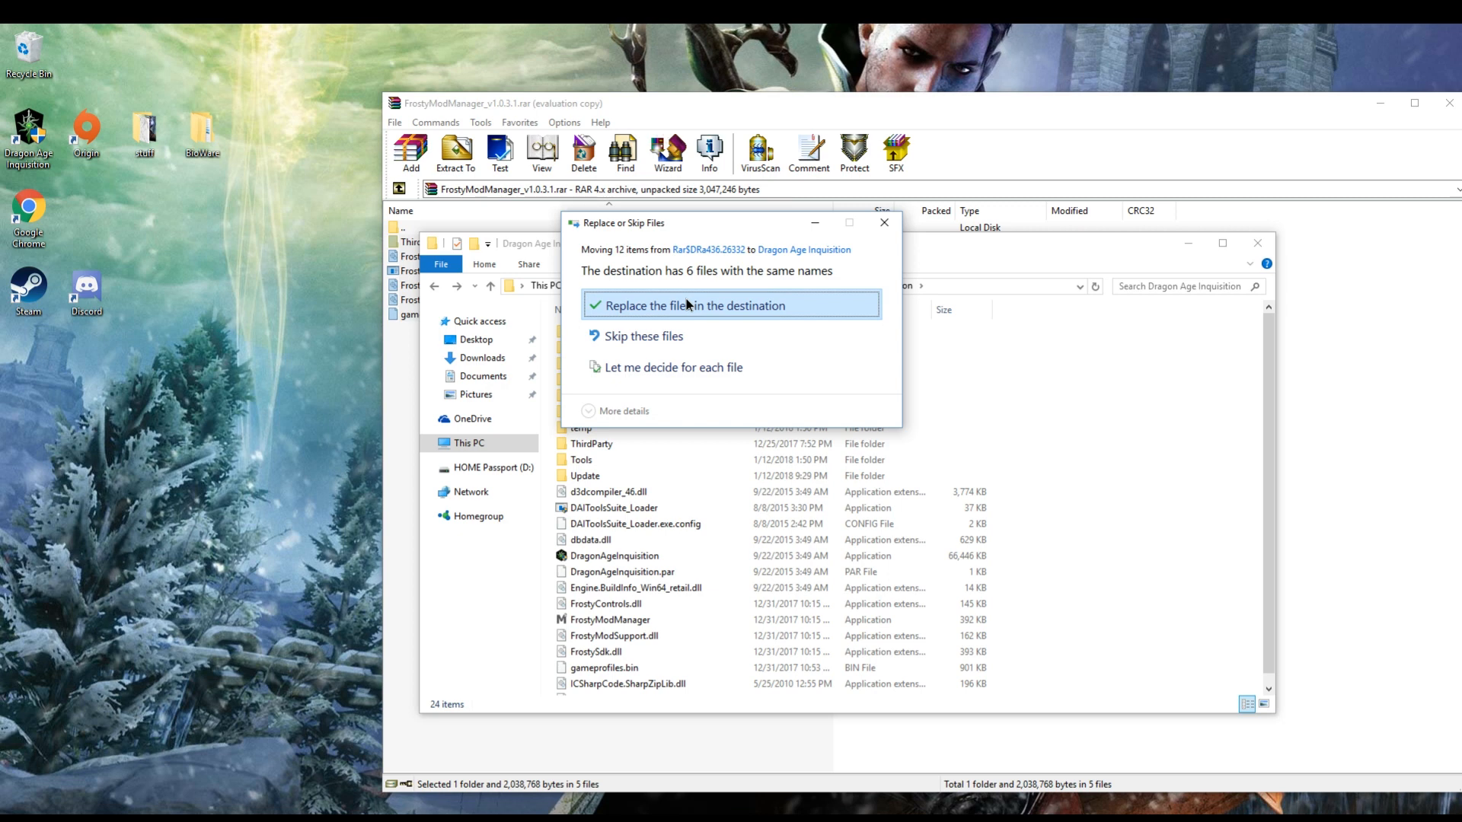
pyautogui.click(686, 298)
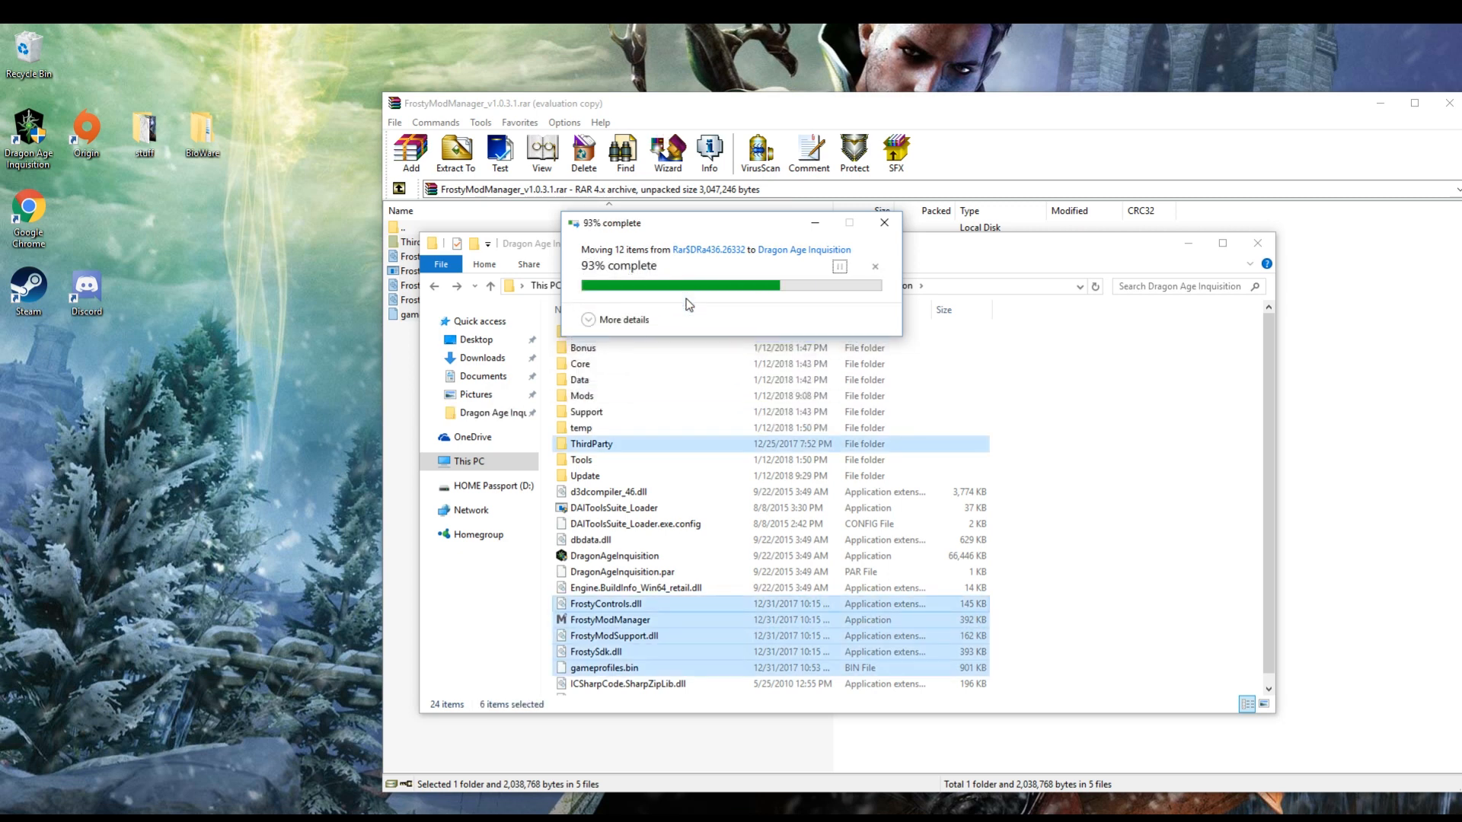
pyautogui.click(1114, 565)
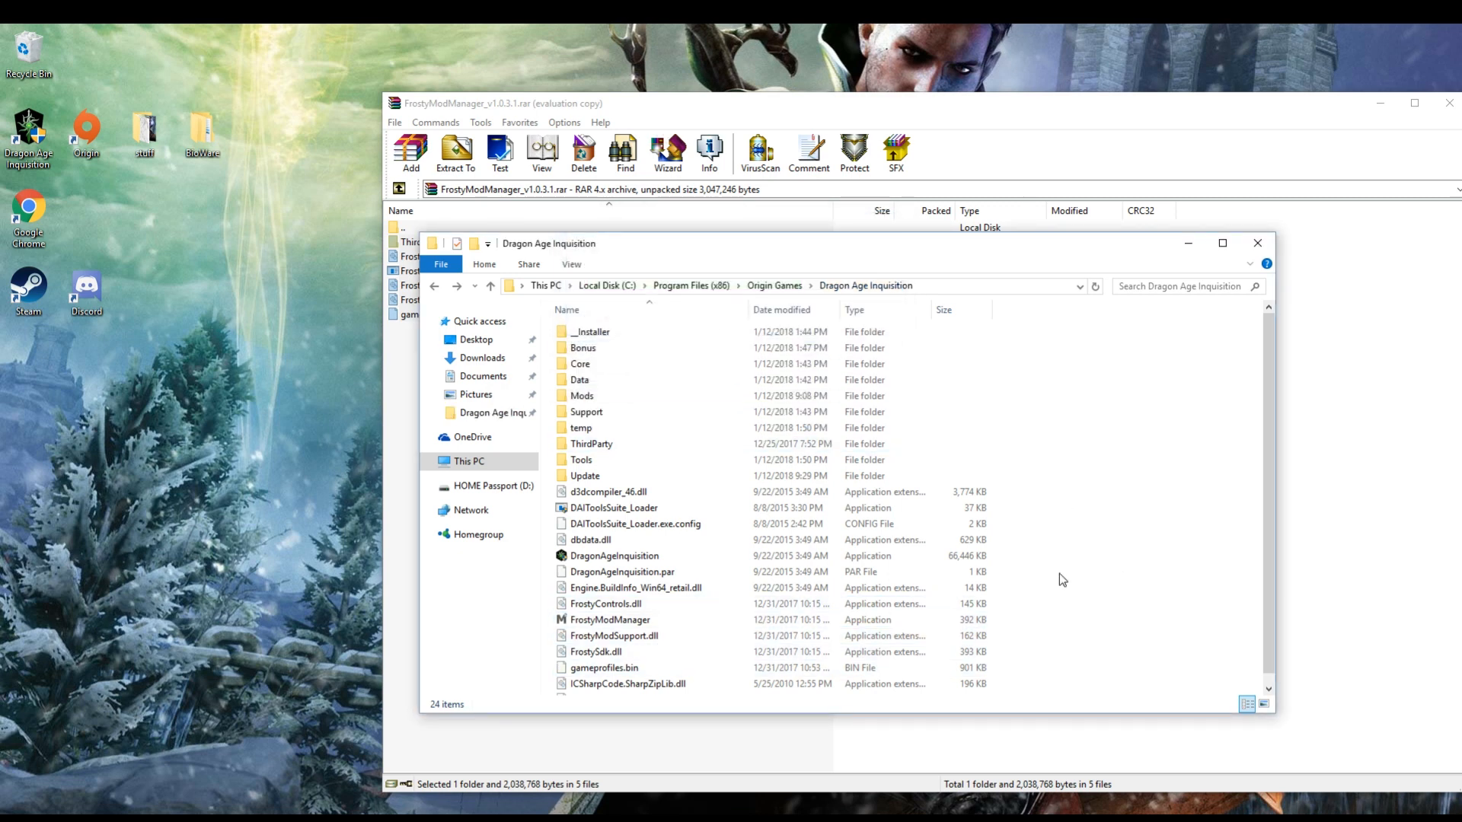
# - Search the game's Mods folder for the MRM_Cullen mod, then return to the full listing
pyautogui.doubleClick(630, 400)
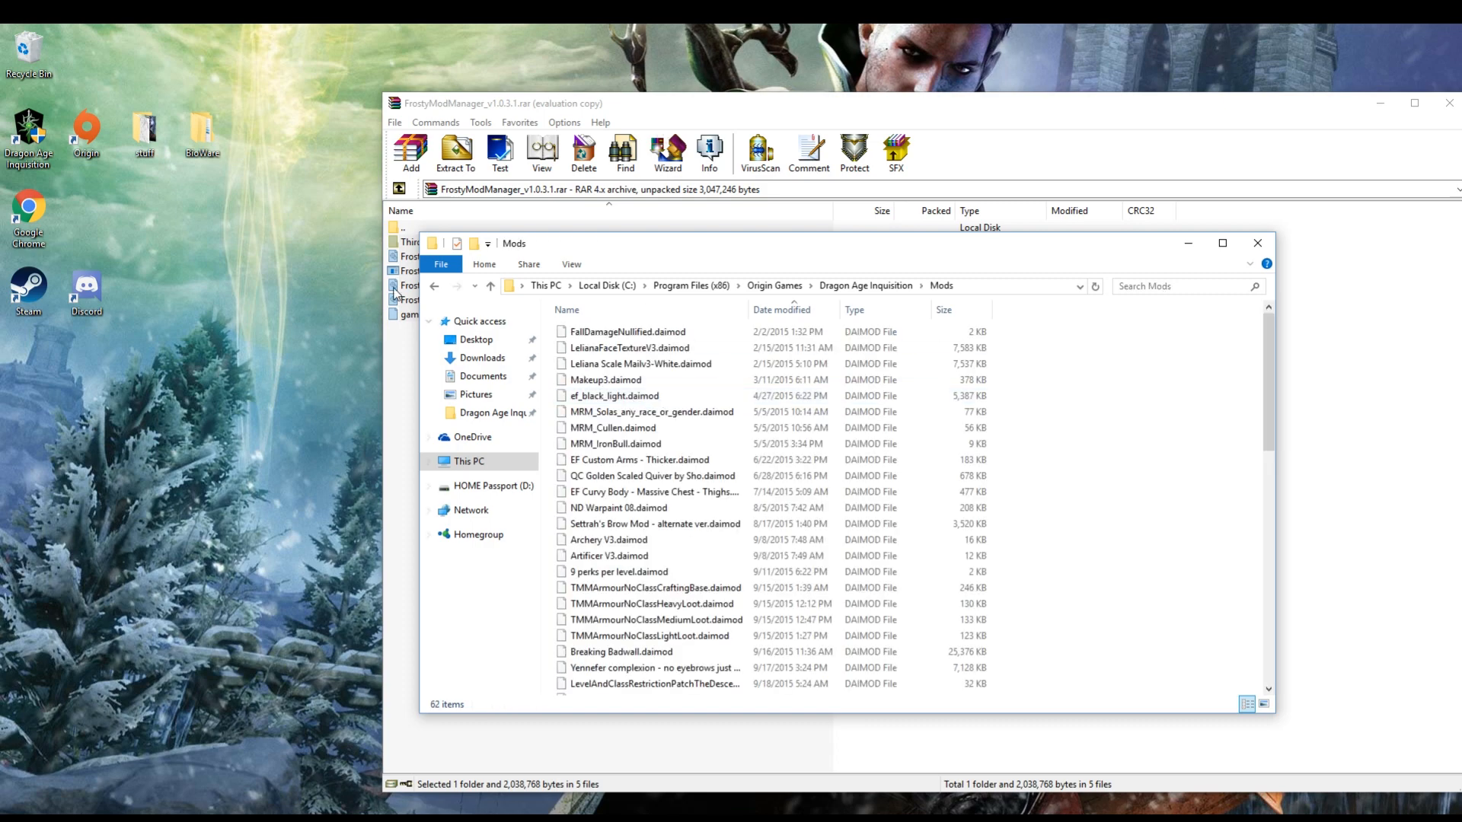
pyautogui.scroll(-5, 1052, 653)
pyautogui.scroll(-4, 1045, 651)
pyautogui.scroll(-4, 1050, 650)
pyautogui.scroll(6, 851, 617)
pyautogui.scroll(6, 851, 612)
pyautogui.click(1176, 286)
pyautogui.write('cullen\\')
pyautogui.press('BackSpace')
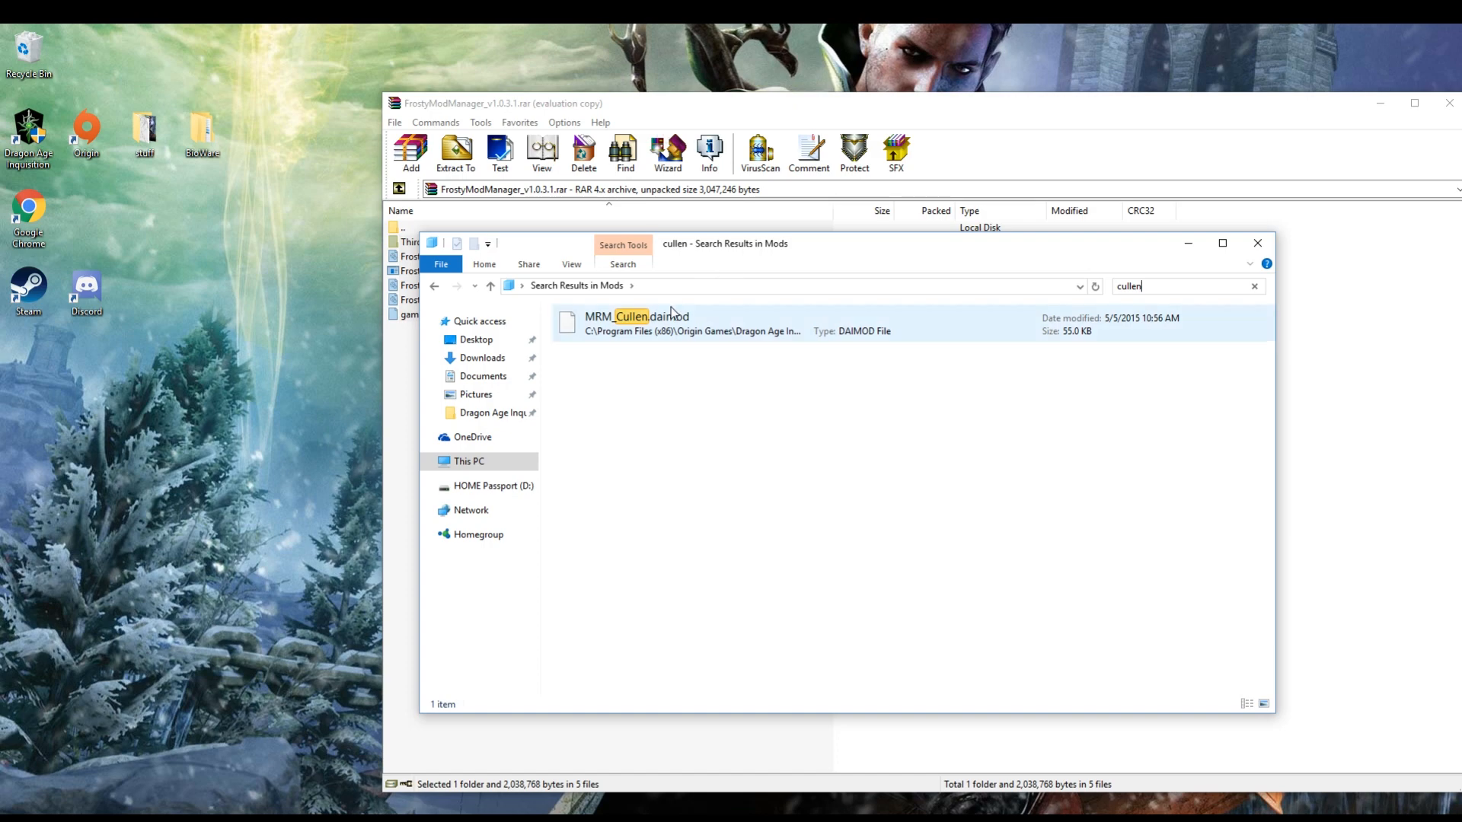
pyautogui.click(665, 316)
pyautogui.click(435, 286)
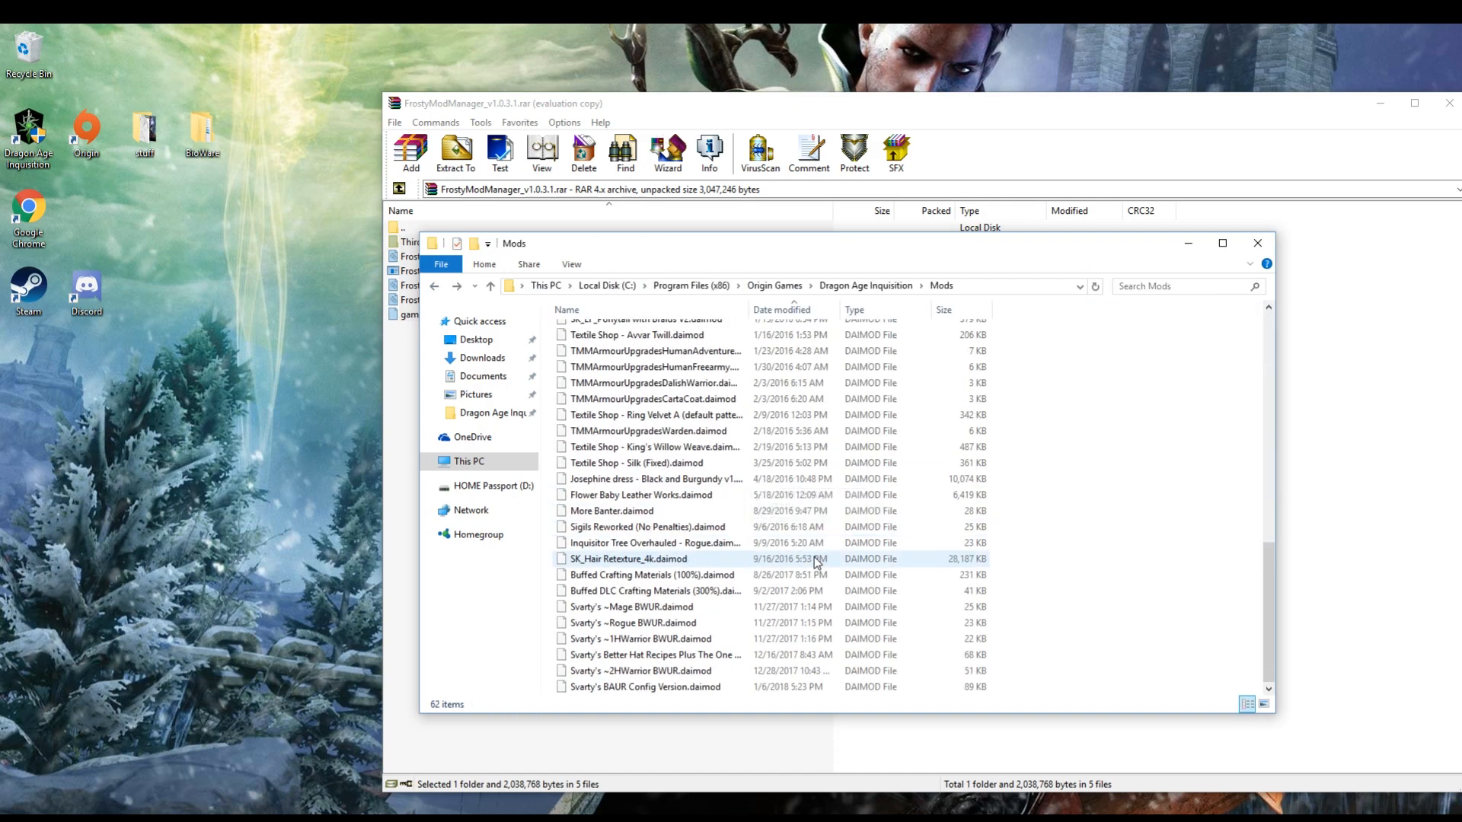
pyautogui.scroll(2, 812, 637)
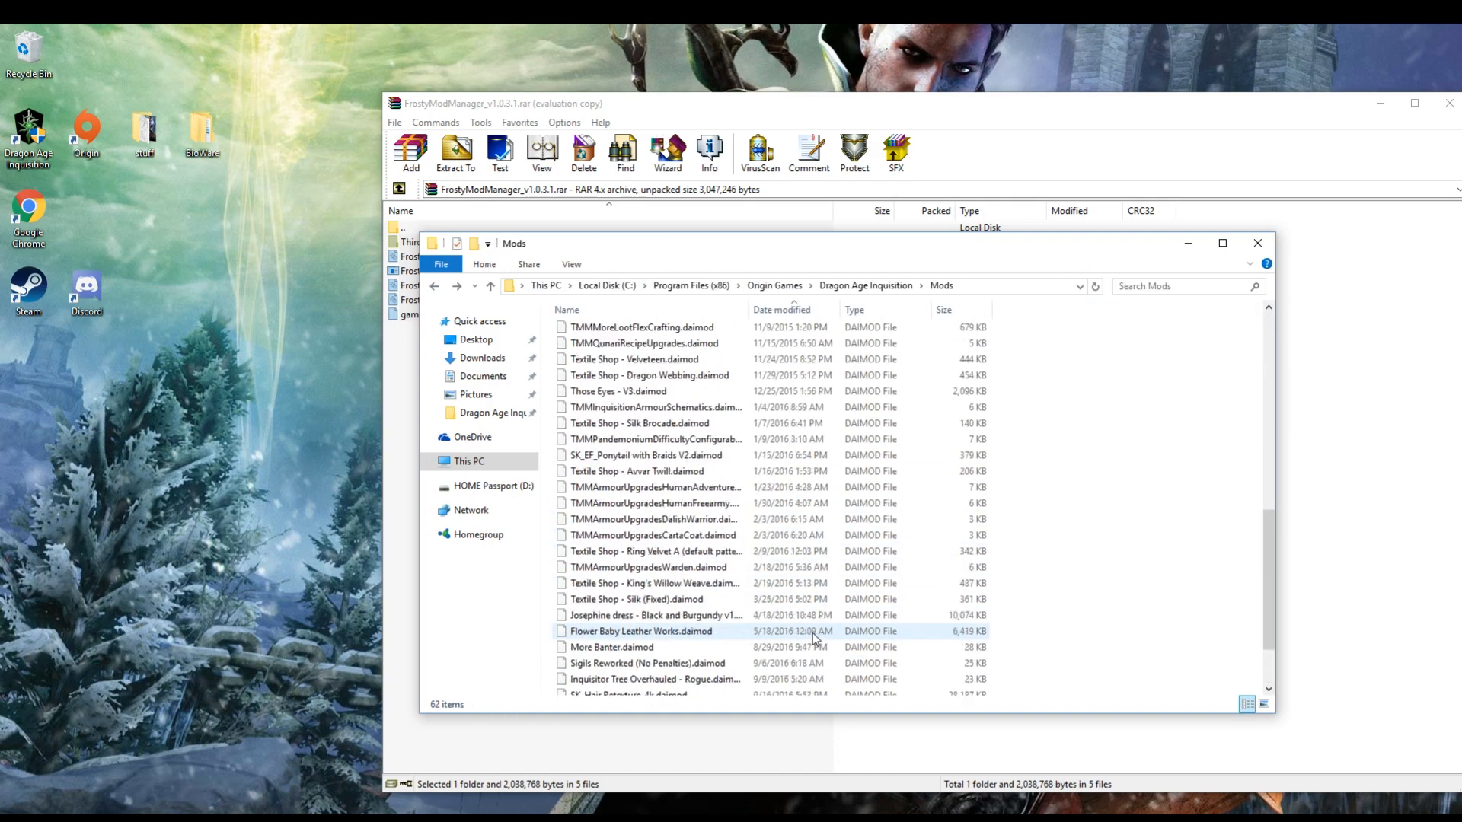
pyautogui.scroll(2, 811, 637)
pyautogui.scroll(2, 812, 635)
pyautogui.scroll(2, 824, 633)
pyautogui.scroll(4, 824, 634)
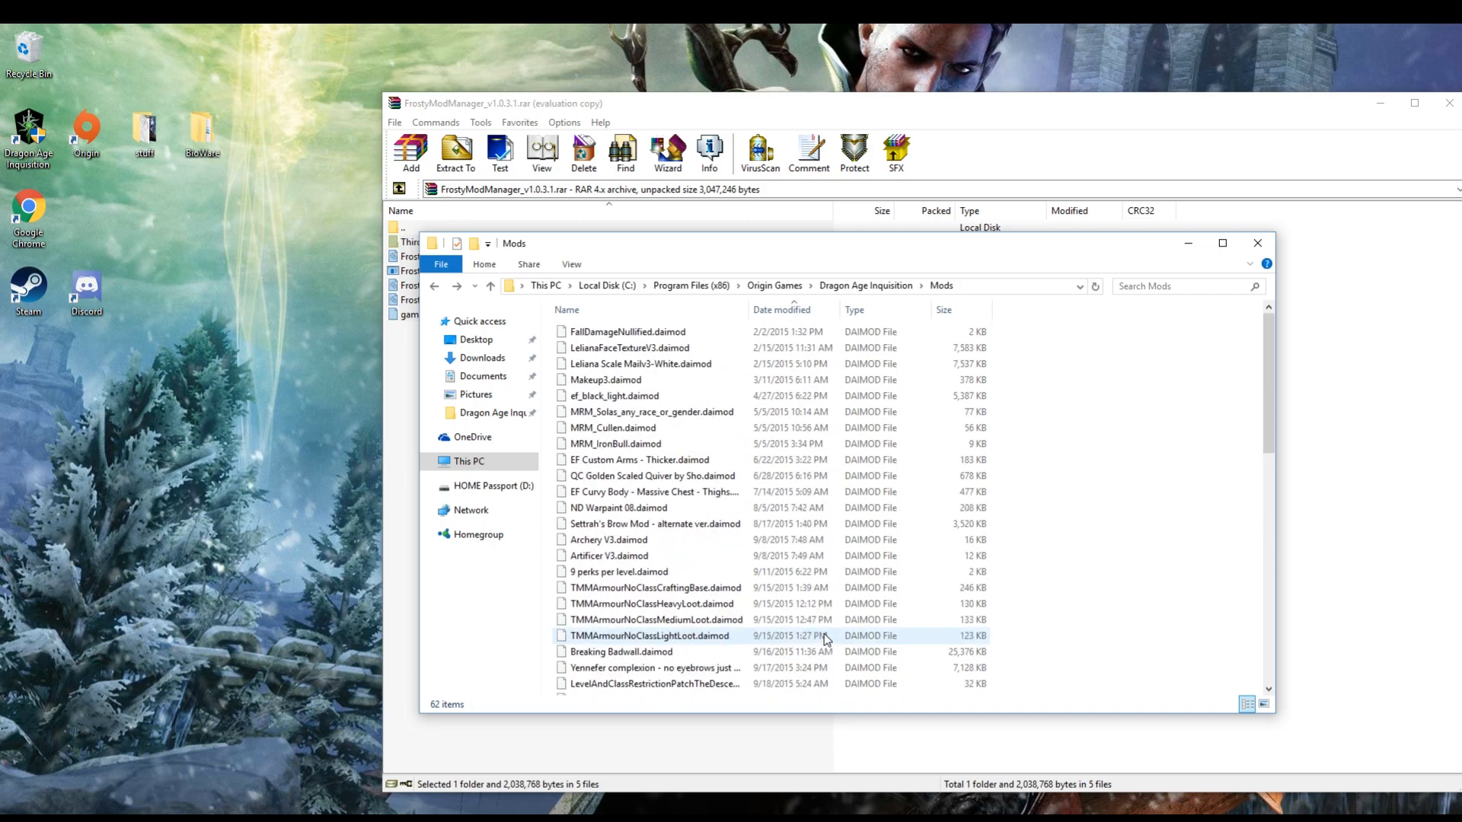
pyautogui.scroll(-5, 824, 640)
pyautogui.scroll(-5, 825, 640)
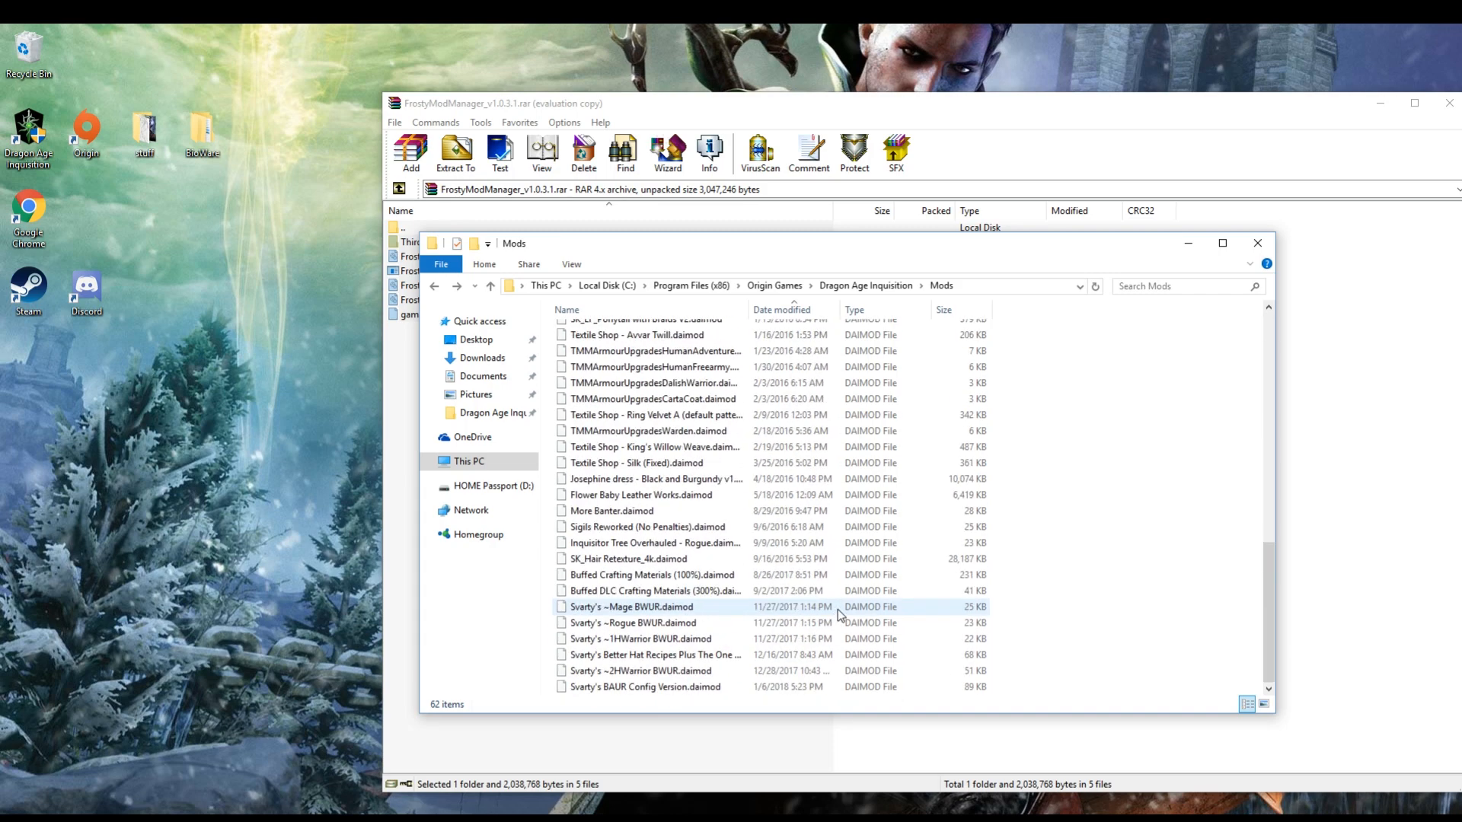
pyautogui.scroll(-3, 825, 639)
# - Minimize all windows to show the desktop
pyautogui.rightClick(884, 813)
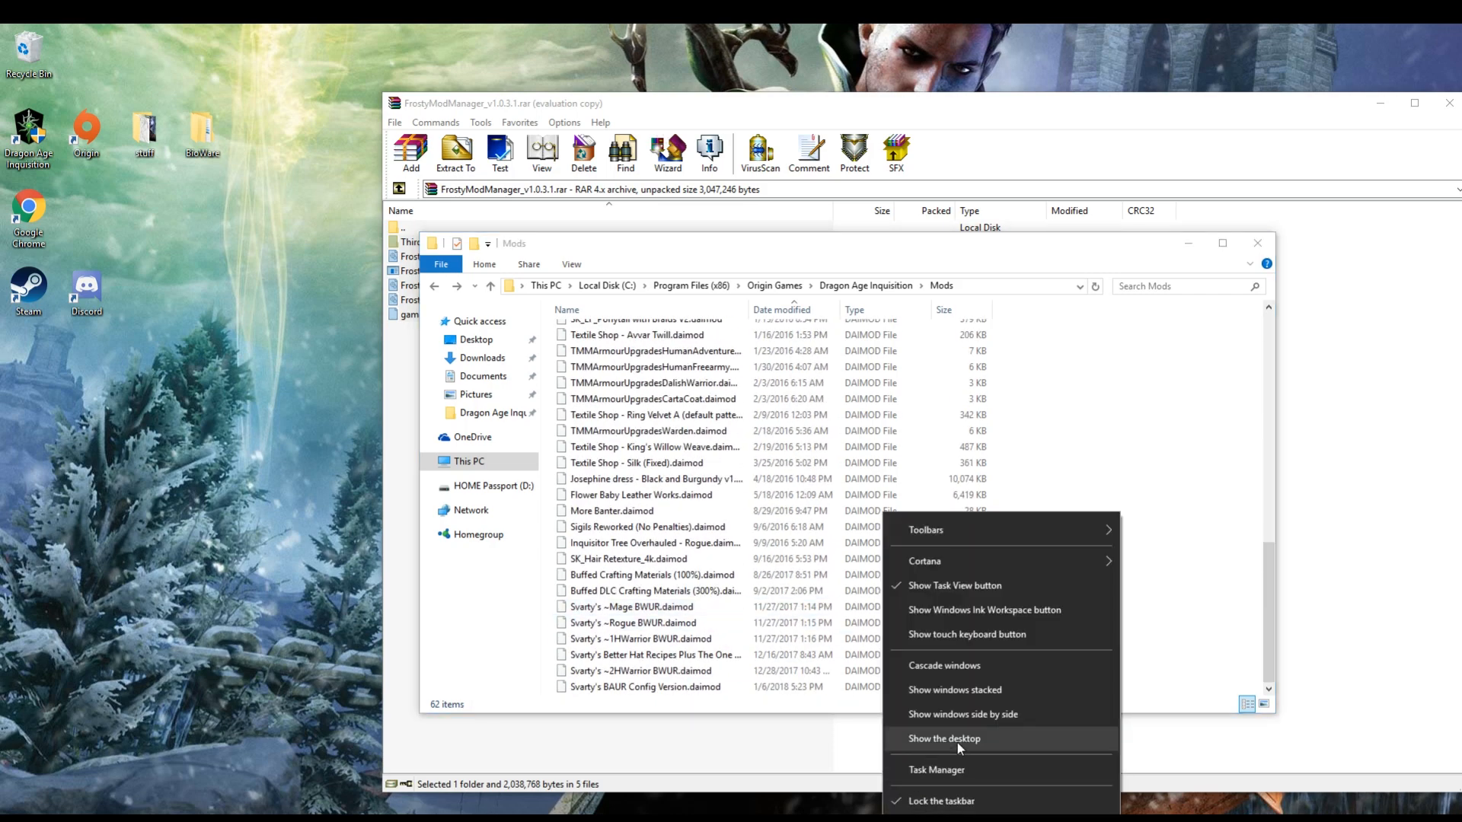
pyautogui.click(957, 743)
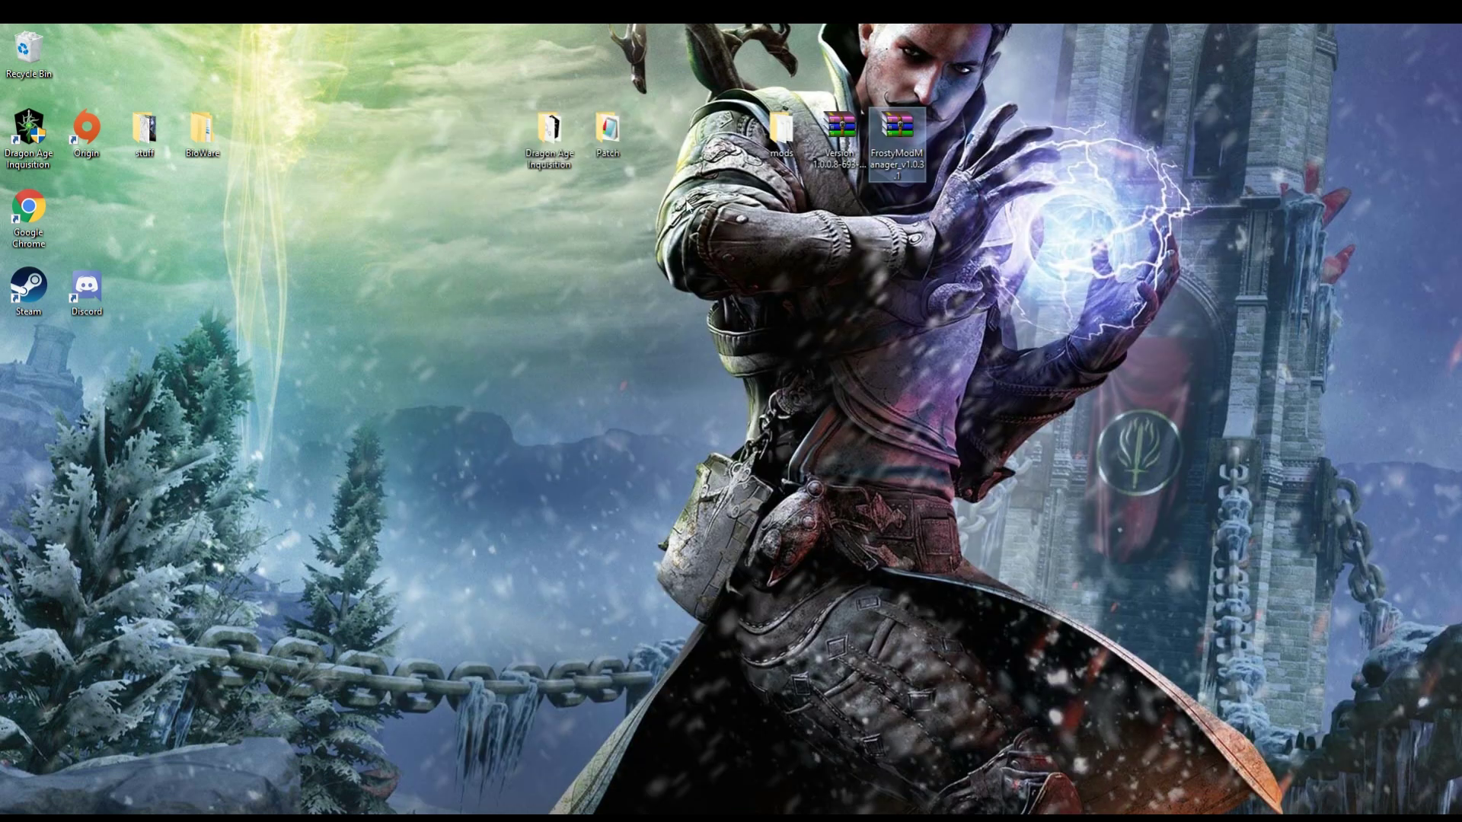
# - Move both Cullen_face mod files from the desktop mods folder into the game's Mods folder
pyautogui.doubleClick(797, 119)
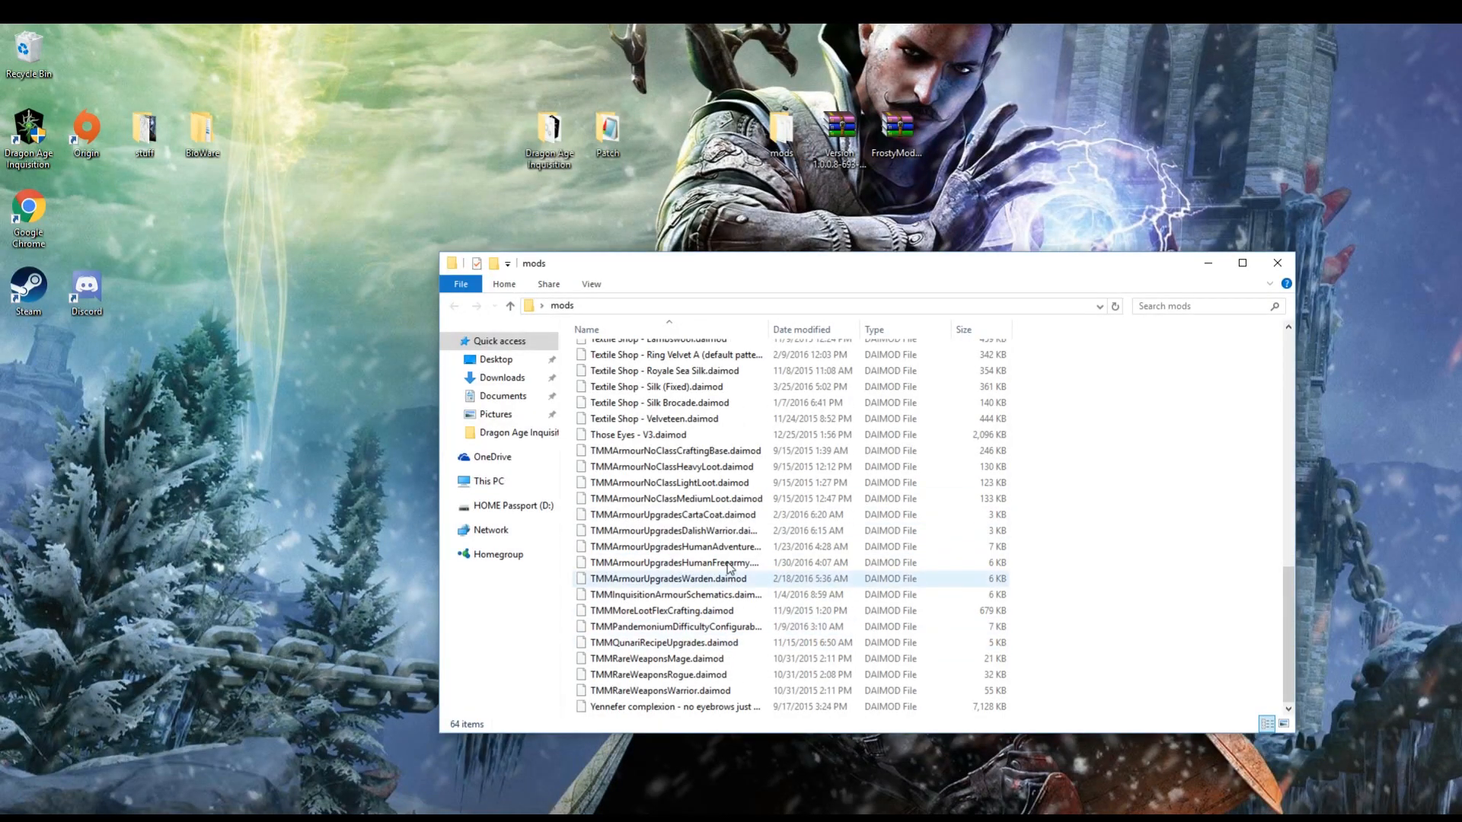
pyautogui.scroll(2, 717, 526)
pyautogui.scroll(2, 717, 518)
pyautogui.scroll(5, 723, 521)
pyautogui.scroll(3, 722, 521)
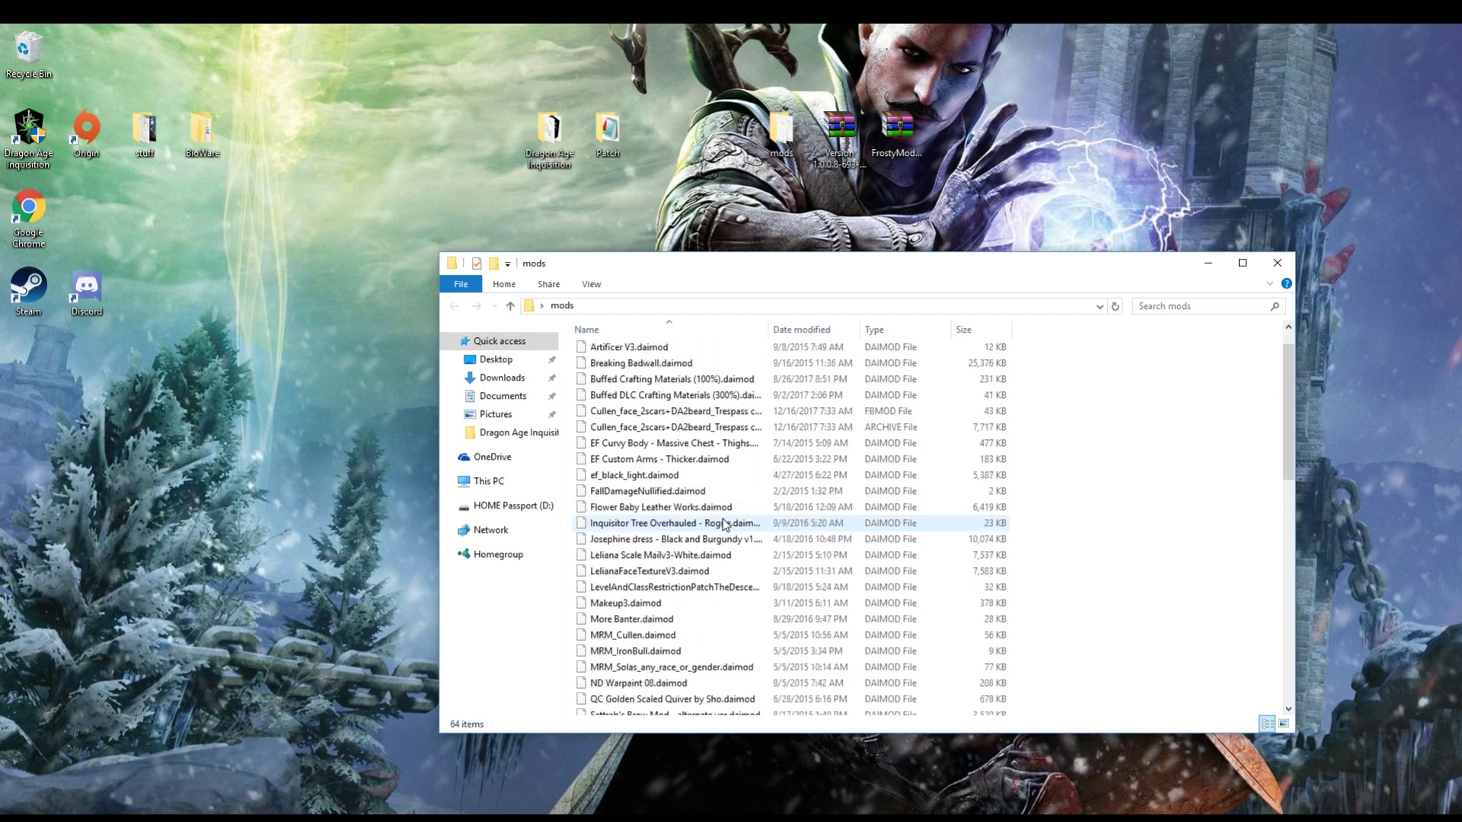
pyautogui.click(757, 425)
pyautogui.keyDown('shift'); pyautogui.click(737, 414); pyautogui.keyUp('shift')
pyautogui.moveTo(706, 420); pyautogui.dragTo(1127, 483)
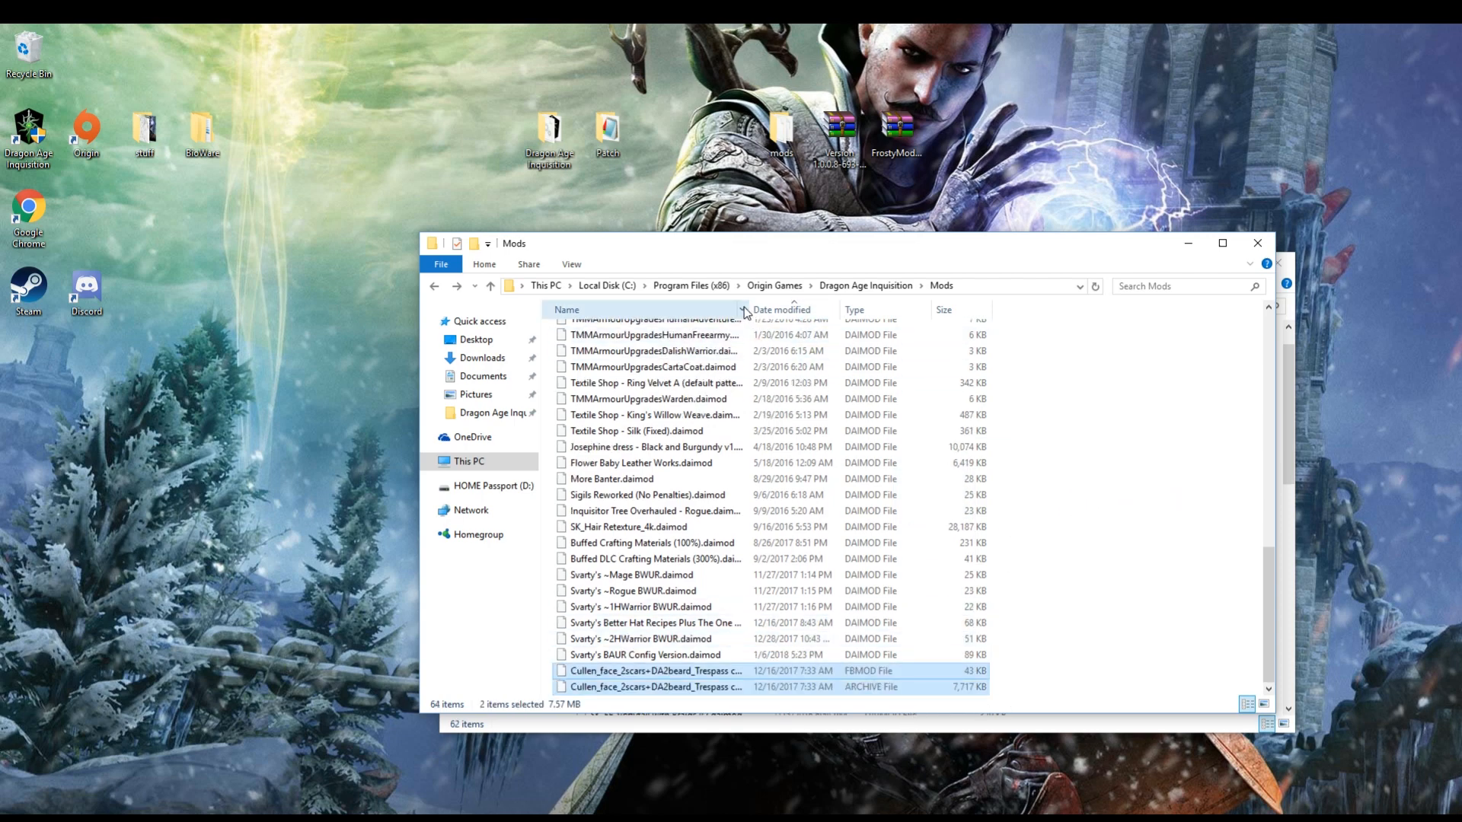
# - Check the moved .archive file with full names visible and return to the Dragon Age Inquisition folder
pyautogui.moveTo(745, 300); pyautogui.dragTo(873, 301)
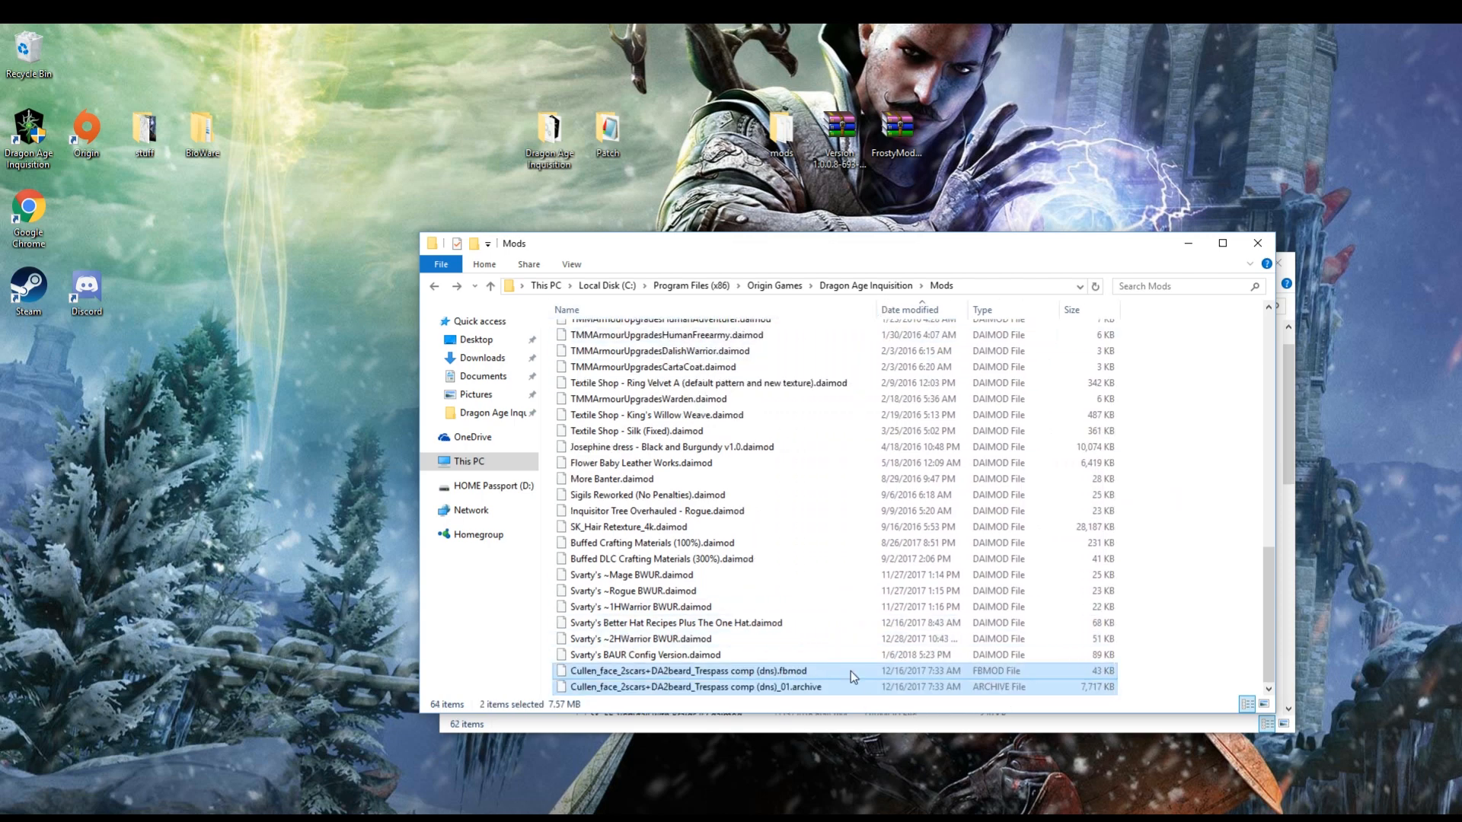
pyautogui.keyDown('ctrl'); pyautogui.click(819, 671); pyautogui.keyUp('ctrl')
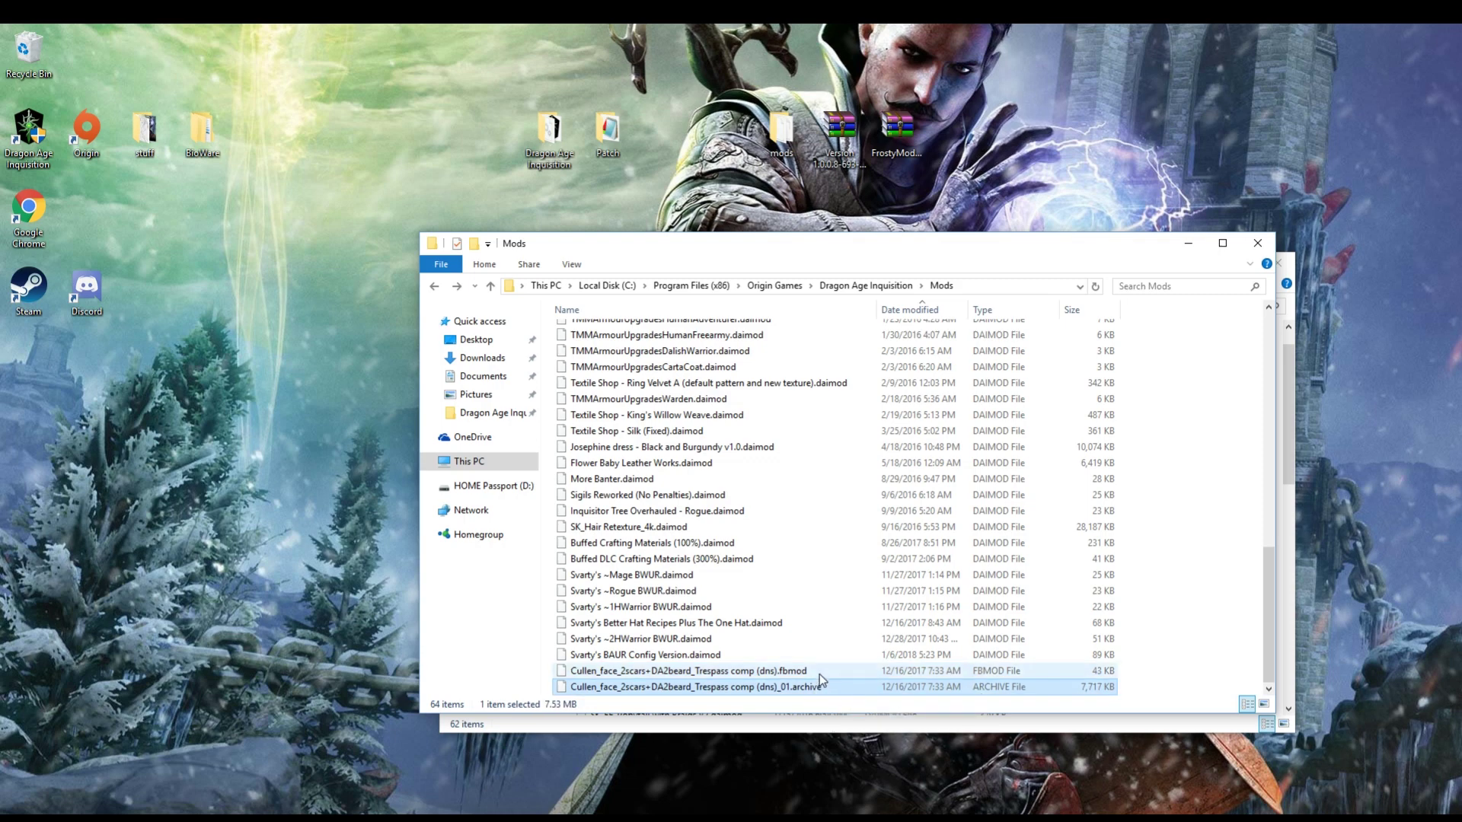
pyautogui.click(434, 286)
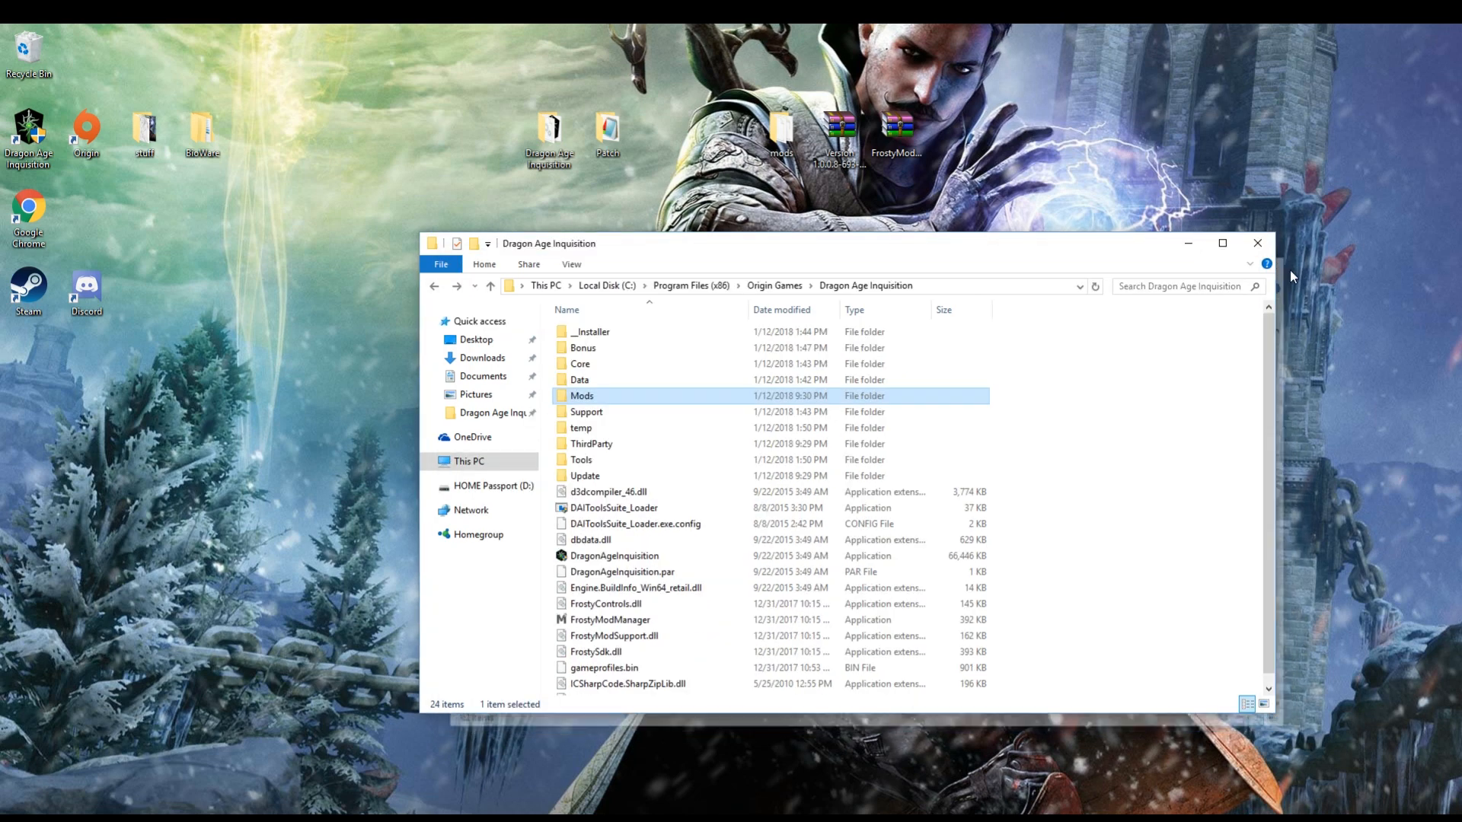
# - Launch FrostyModManager.exe from the game's install folder
pyautogui.rightClick(702, 617)
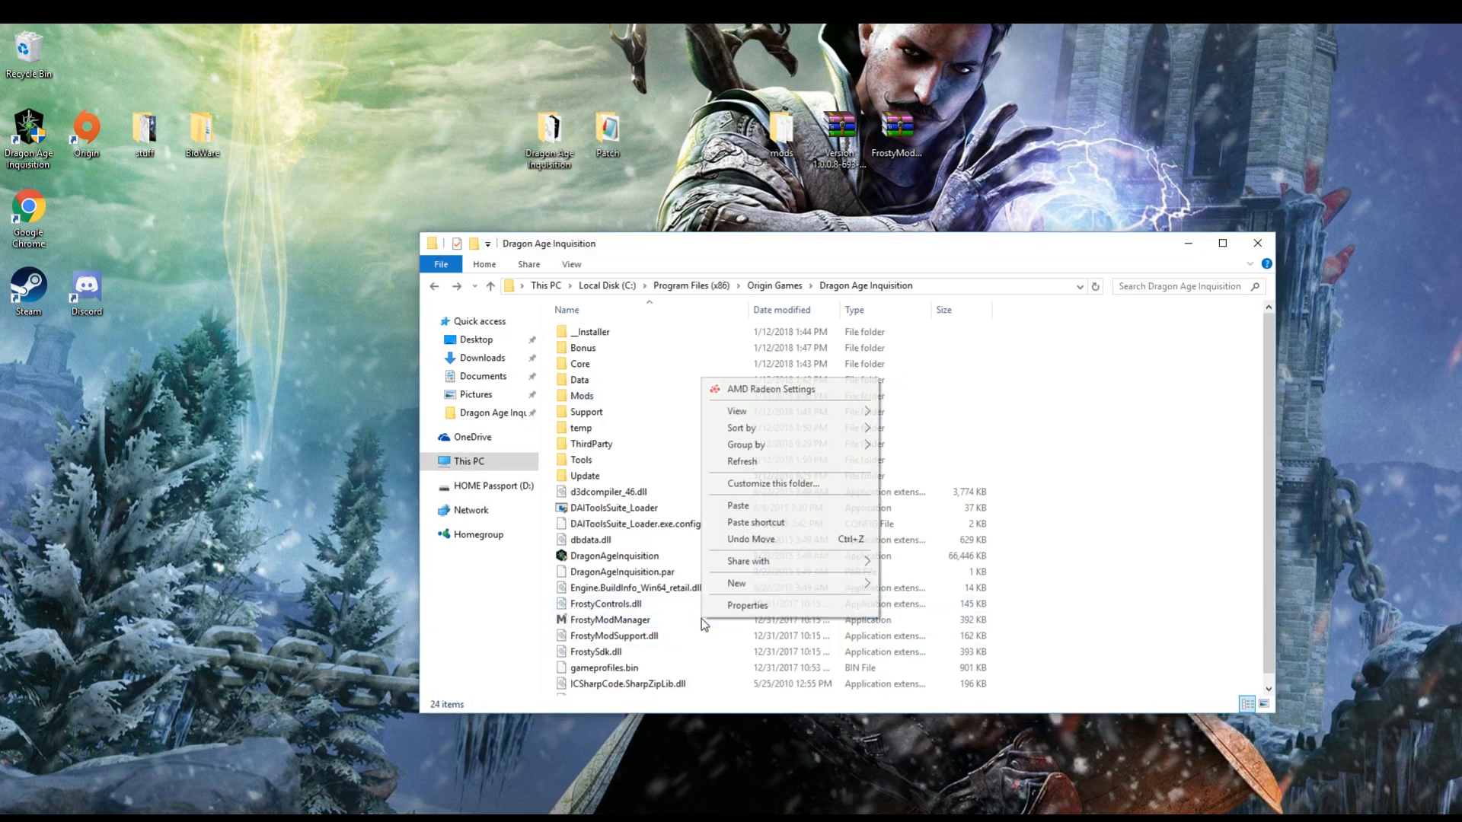
pyautogui.click(660, 627)
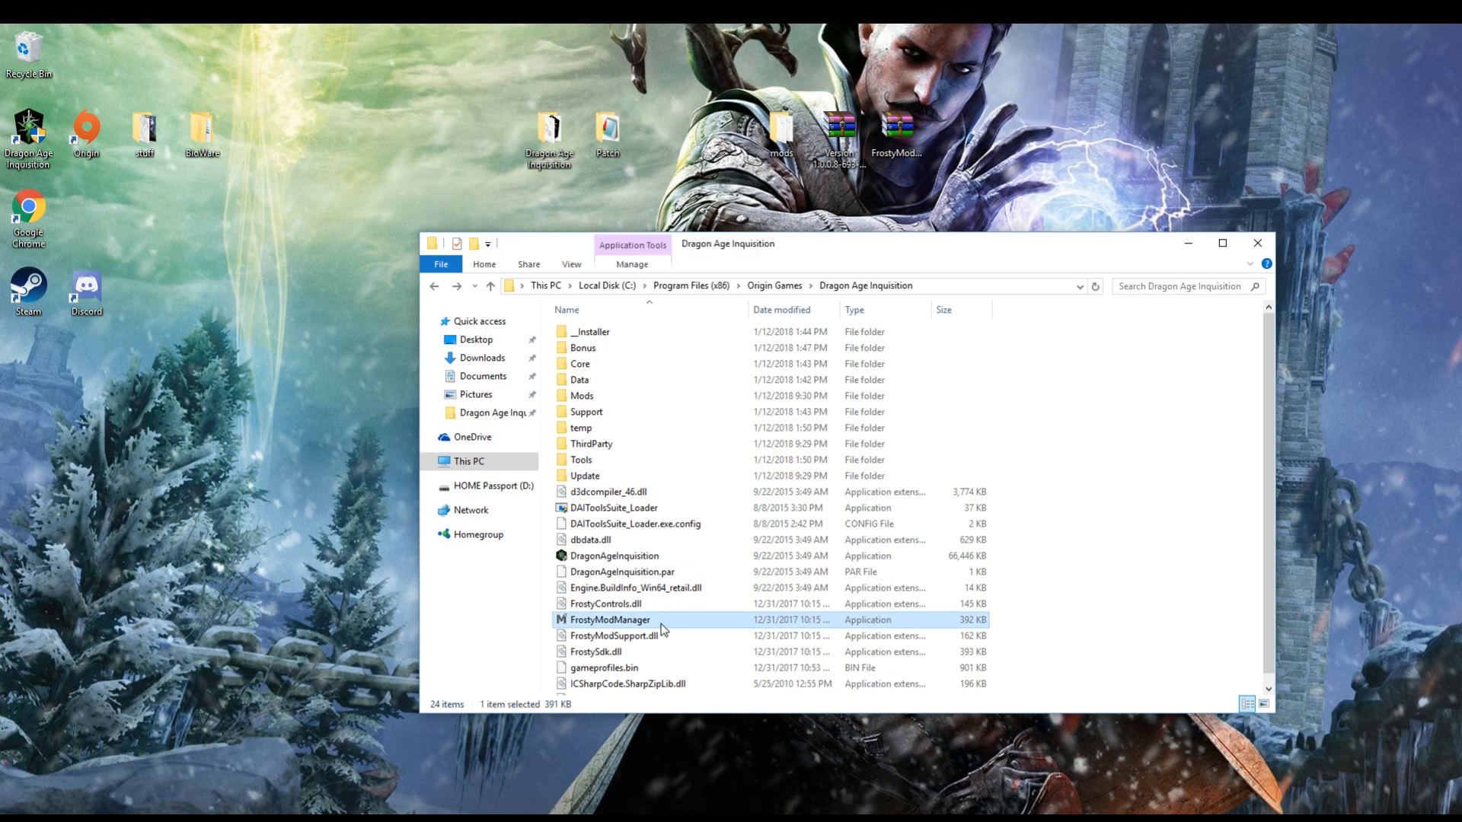
pyautogui.doubleClick(662, 624)
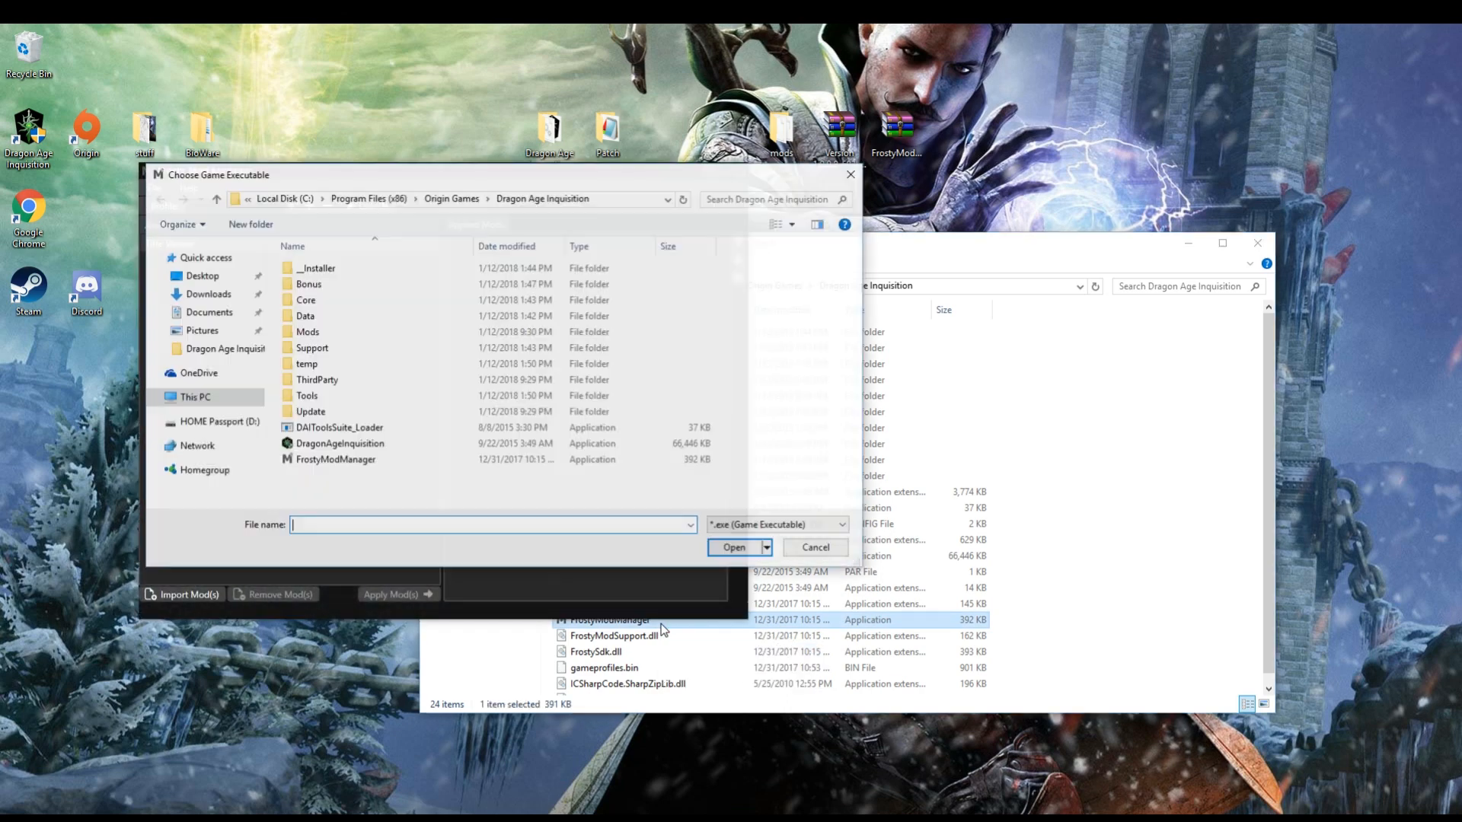
# - Choose DragonAgeInquisition.exe as the game executable so Frosty loads against it
pyautogui.click(349, 332)
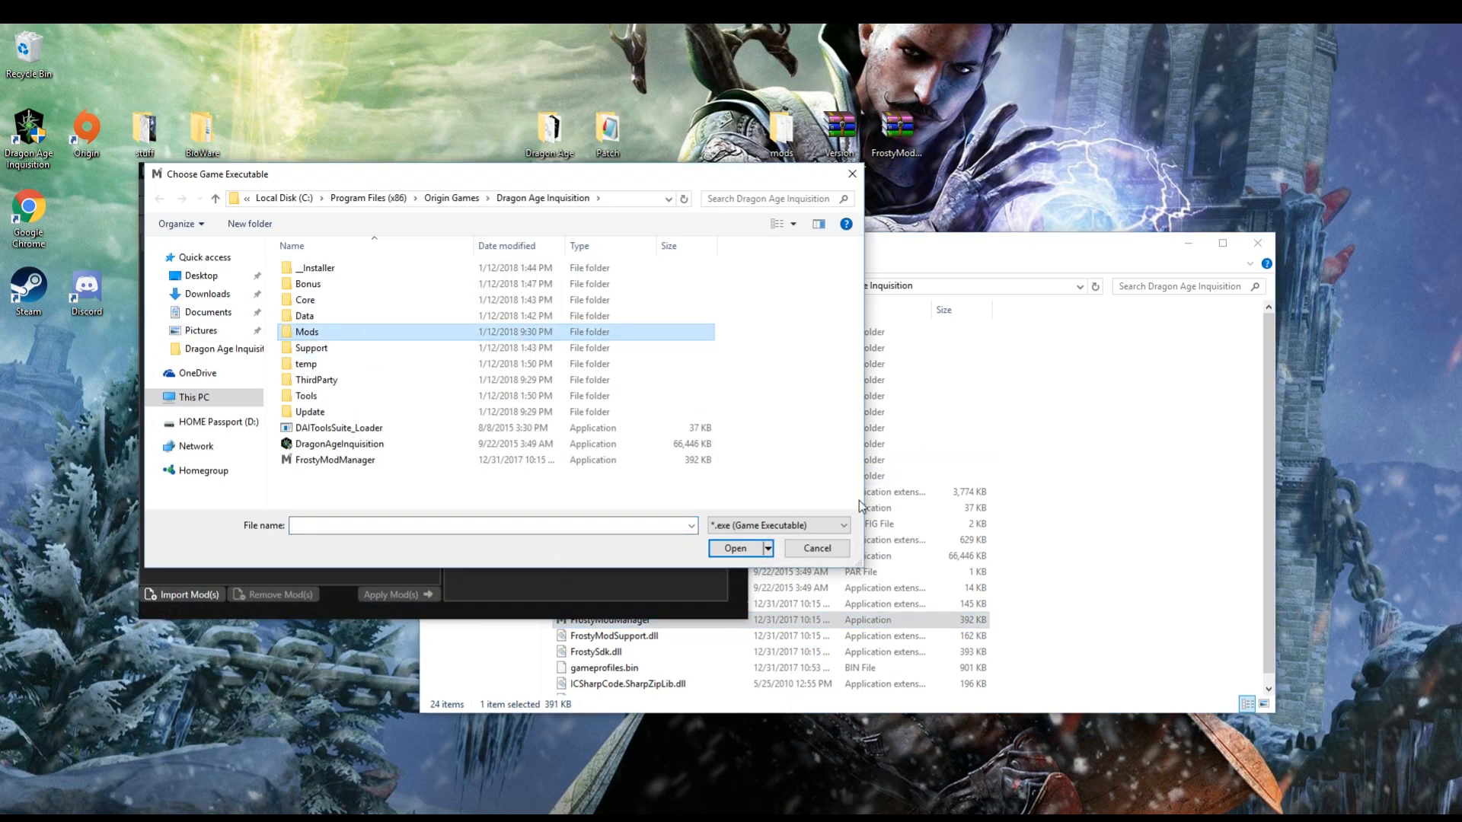
pyautogui.click(380, 445)
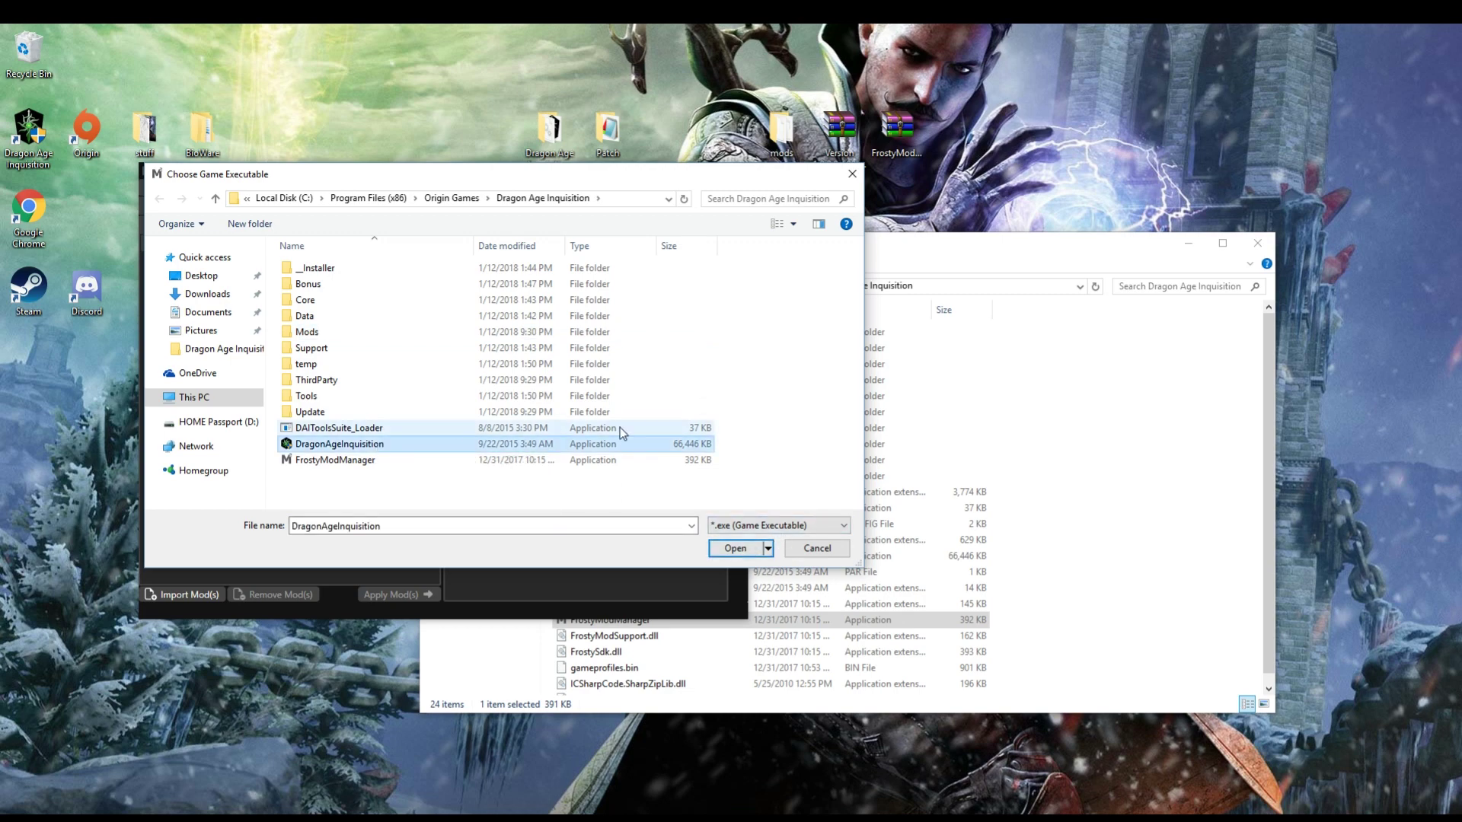
pyautogui.click(733, 550)
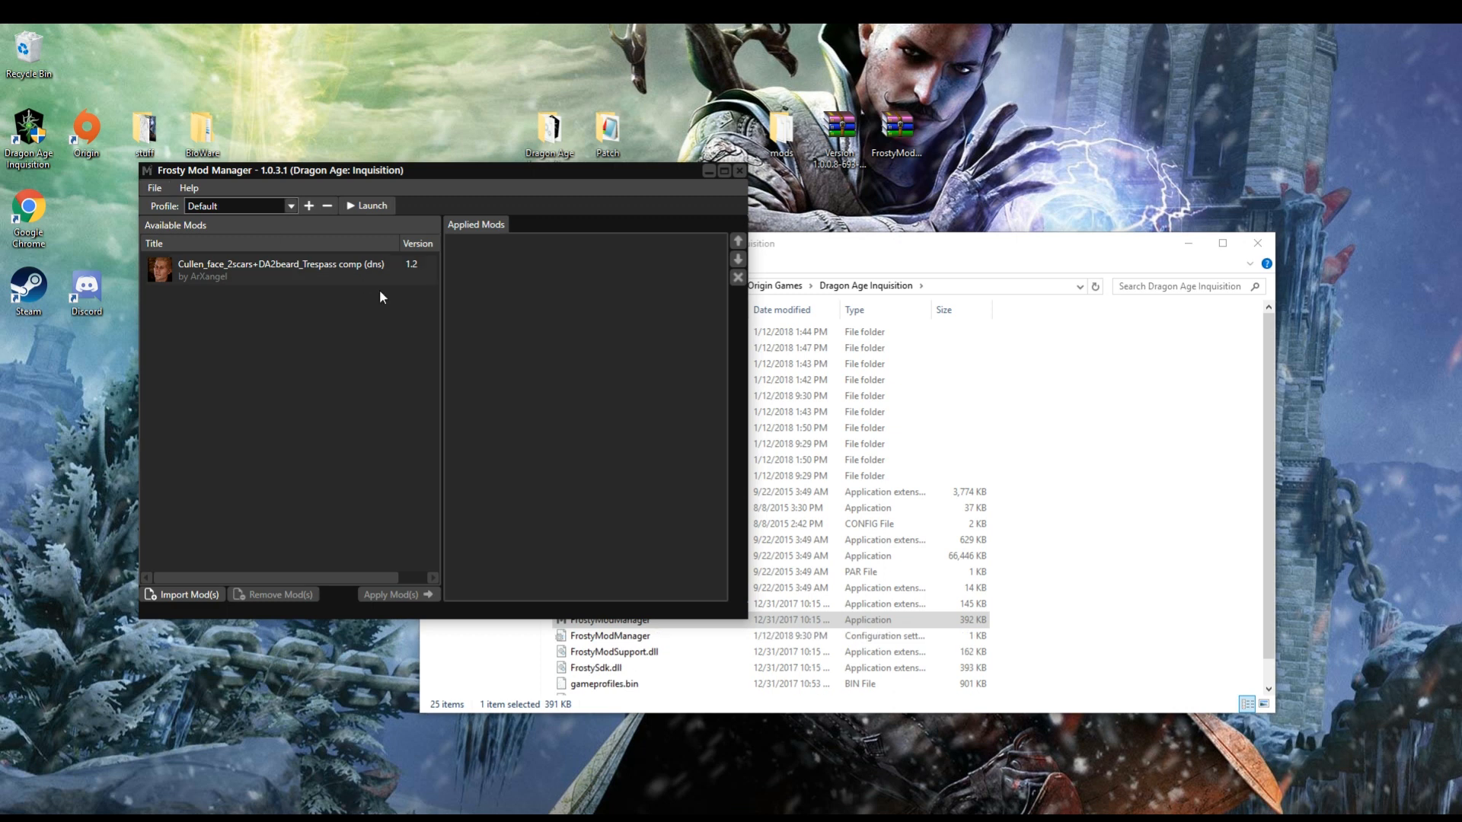
pyautogui.moveTo(418, 183); pyautogui.dragTo(511, 215)
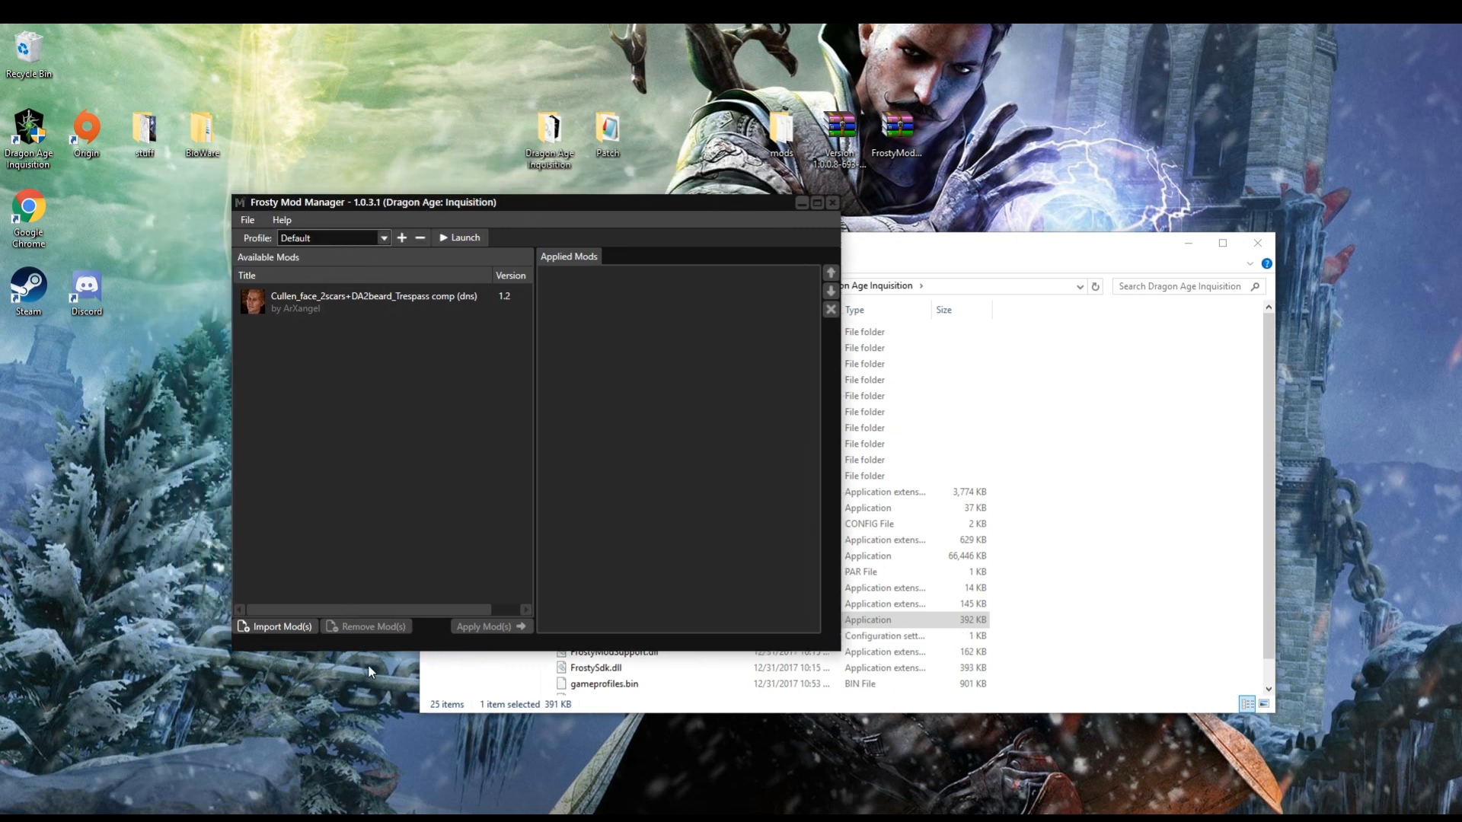
# - Look into the Import Mod dialog's Mods folder and cancel without importing
pyautogui.click(265, 625)
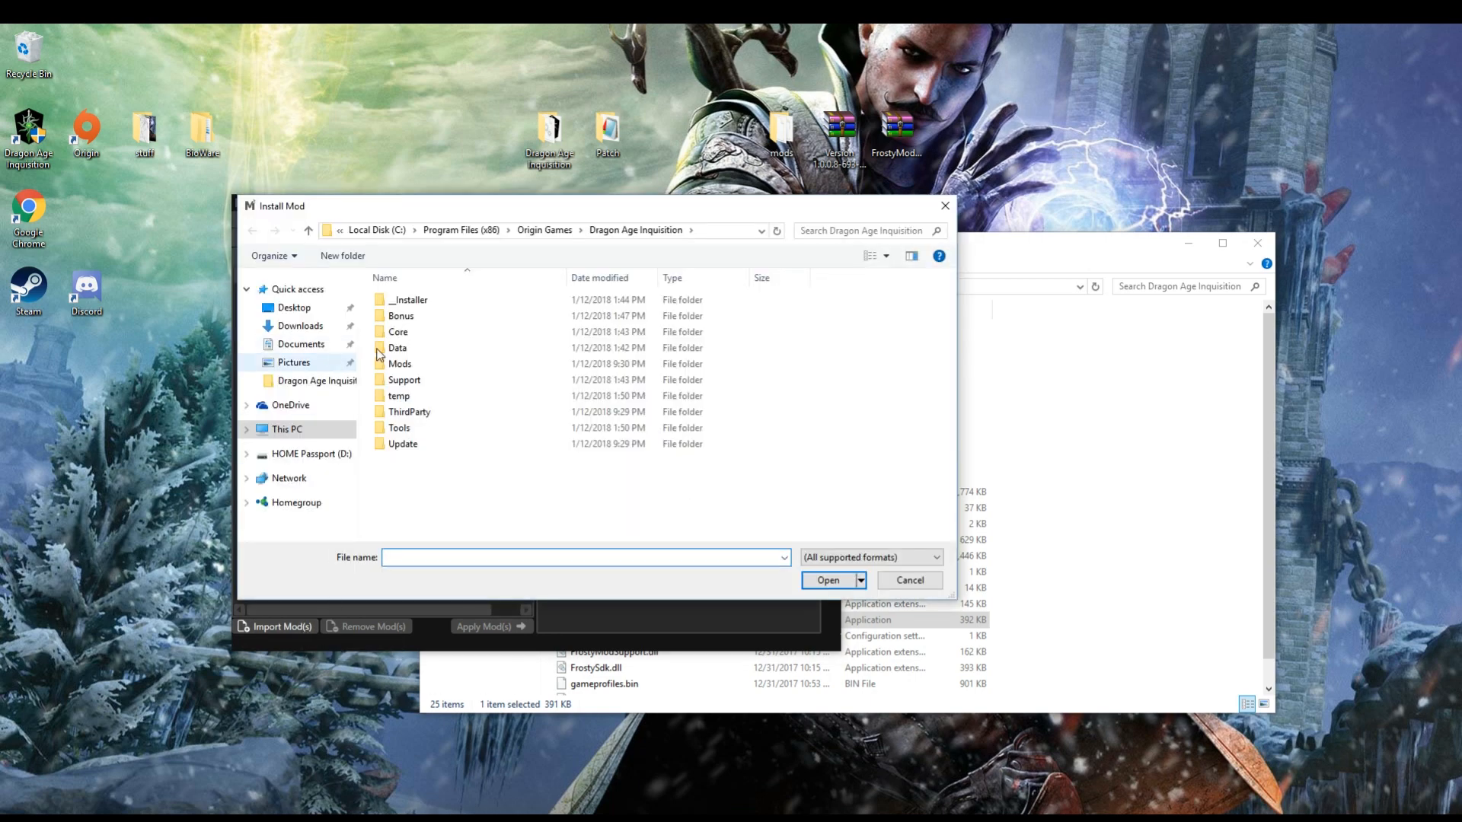
pyautogui.doubleClick(389, 365)
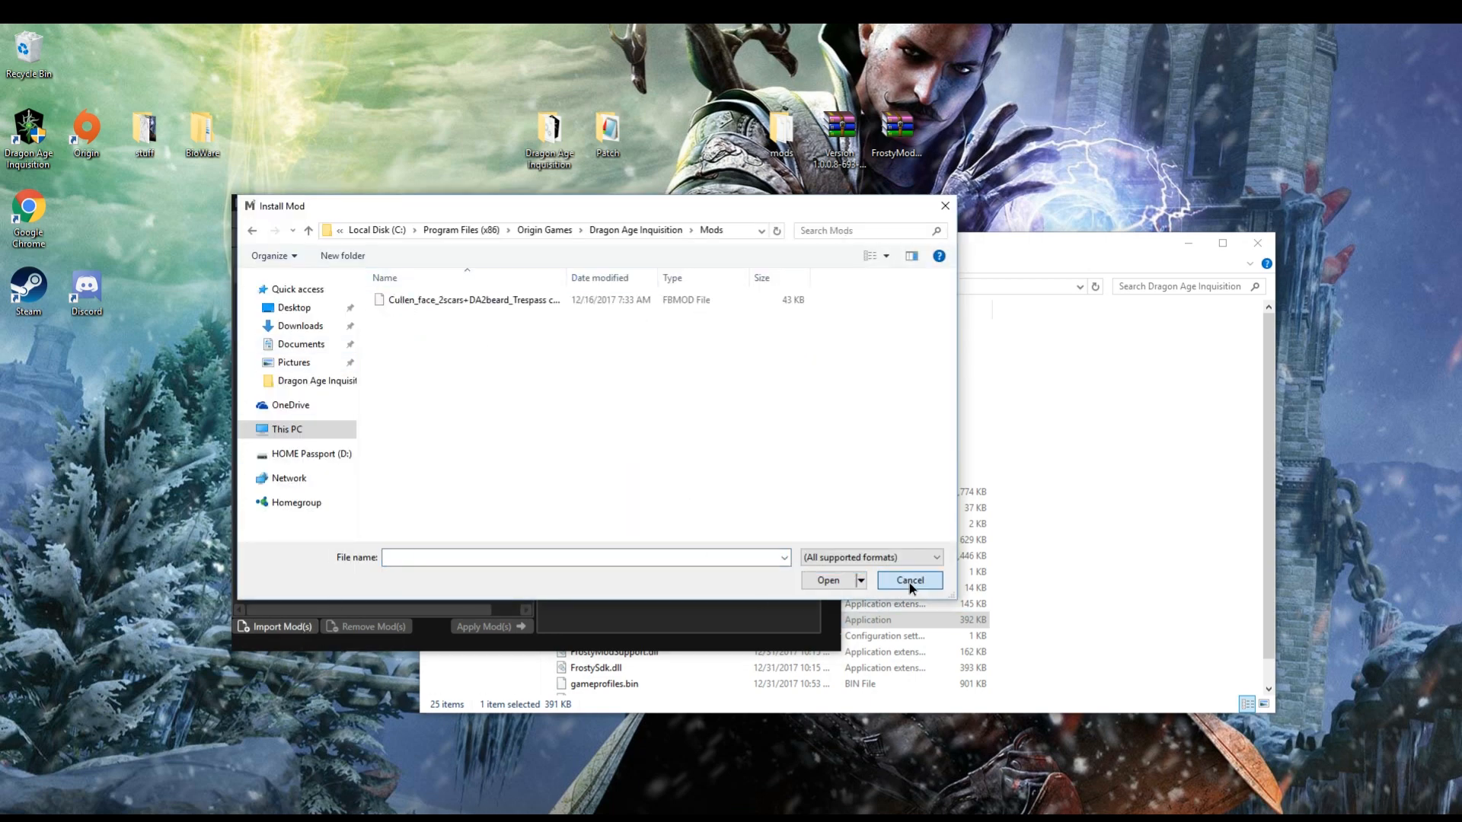
pyautogui.click(828, 580)
# - Apply the Cullen_face mod and launch the game, acknowledging the admin-access message
pyautogui.click(379, 296)
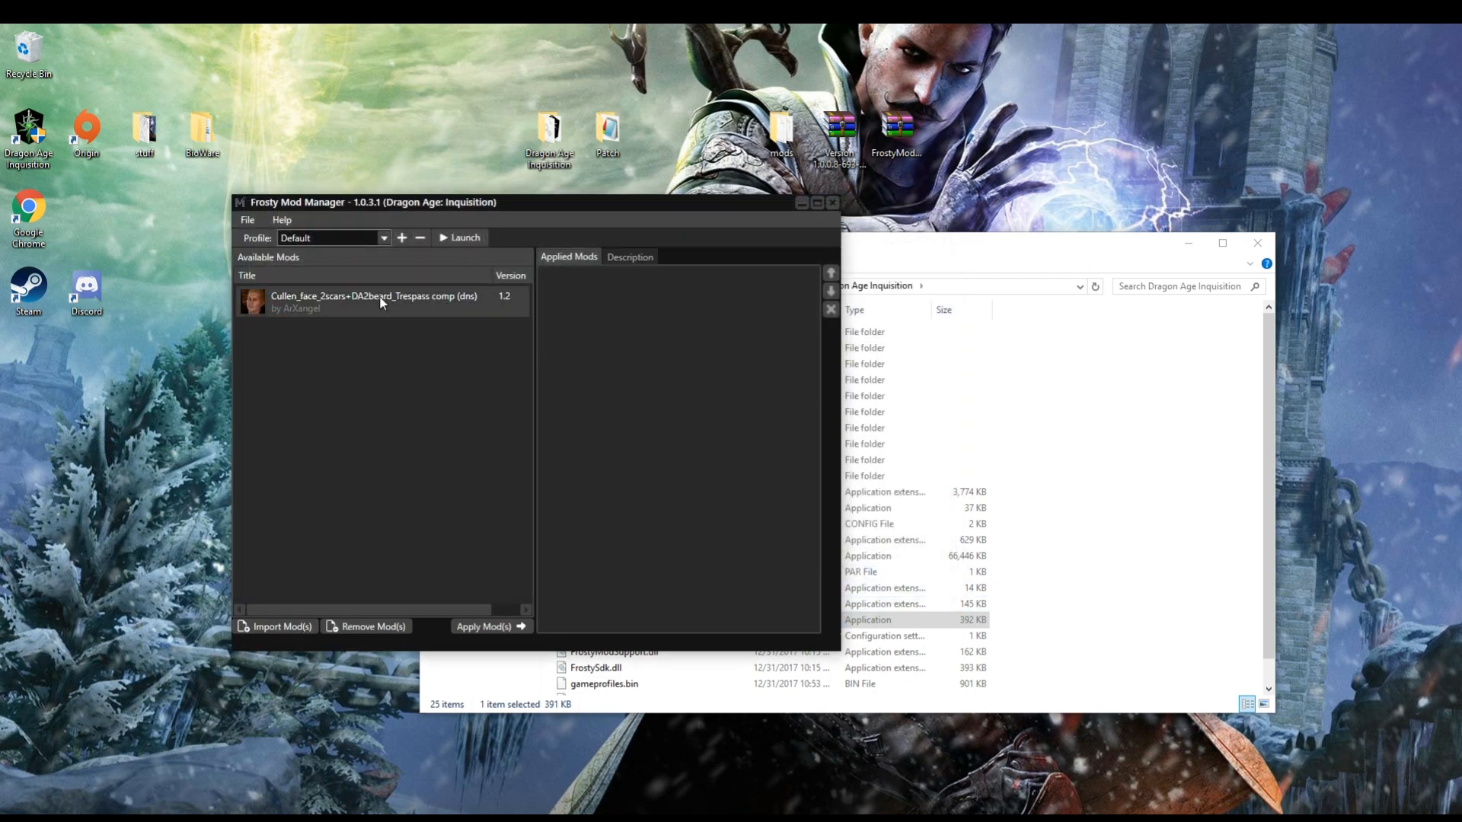
pyautogui.click(491, 631)
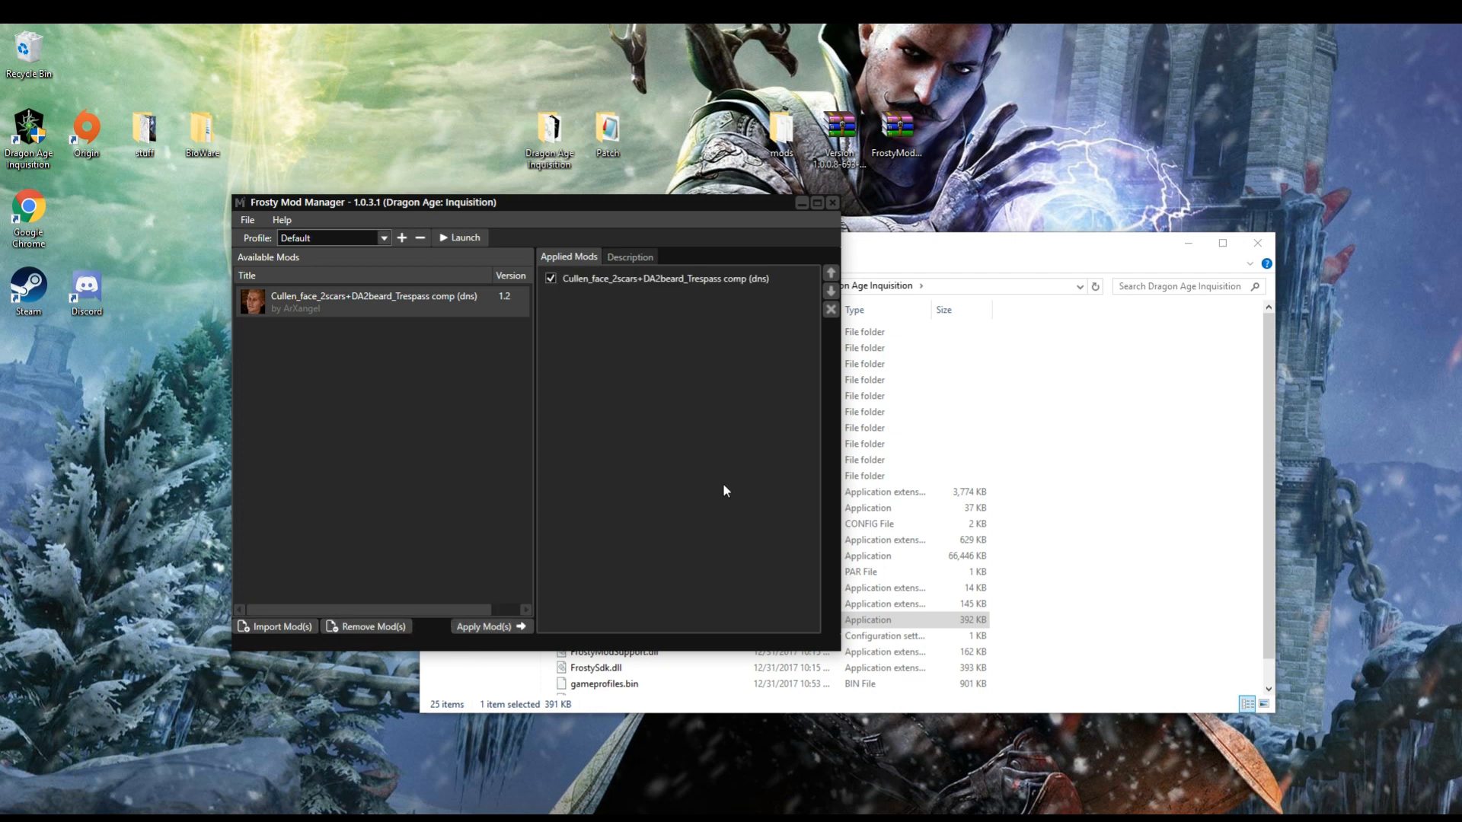
pyautogui.click(476, 237)
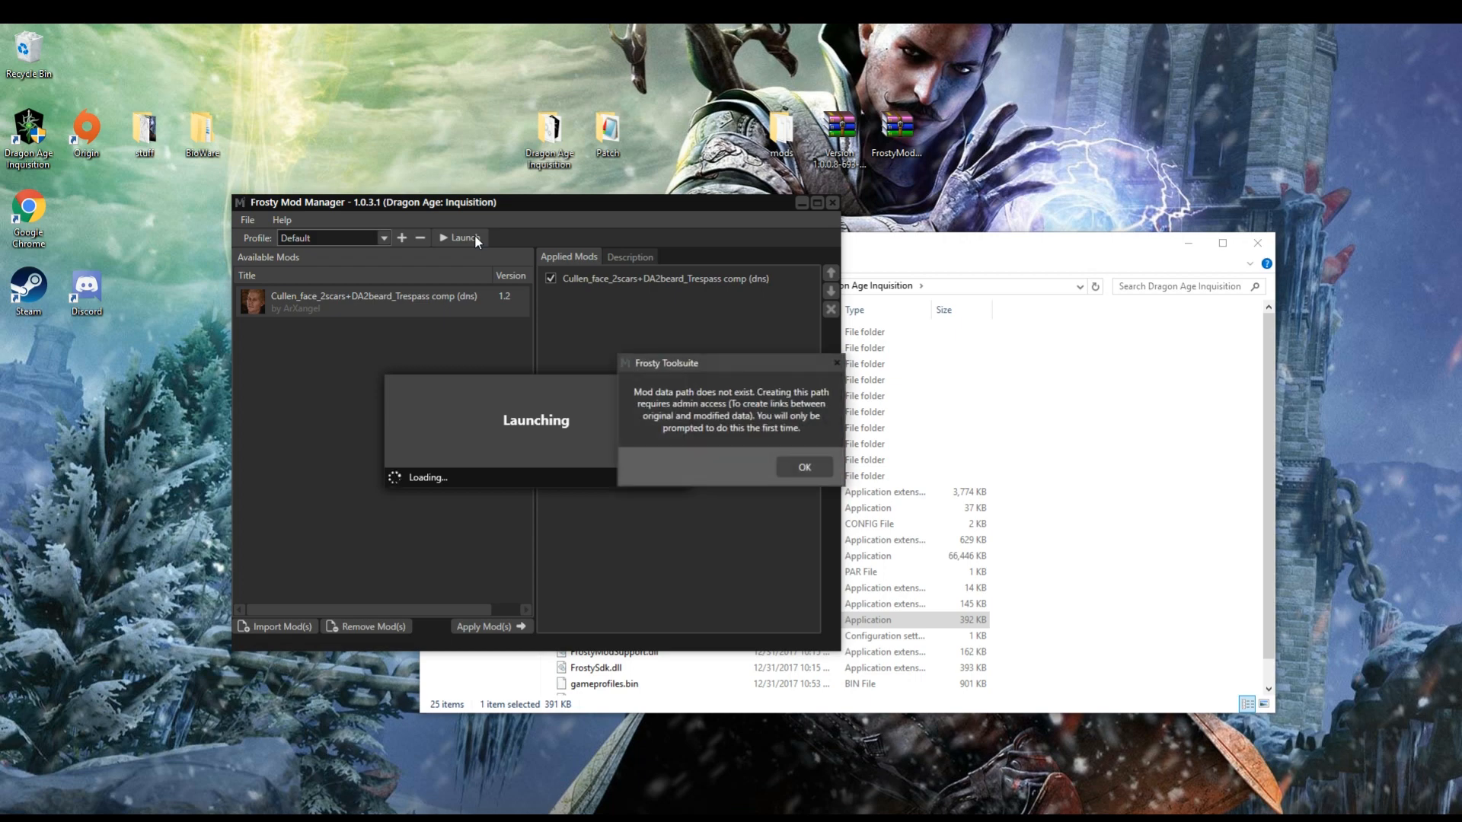
pyautogui.click(802, 468)
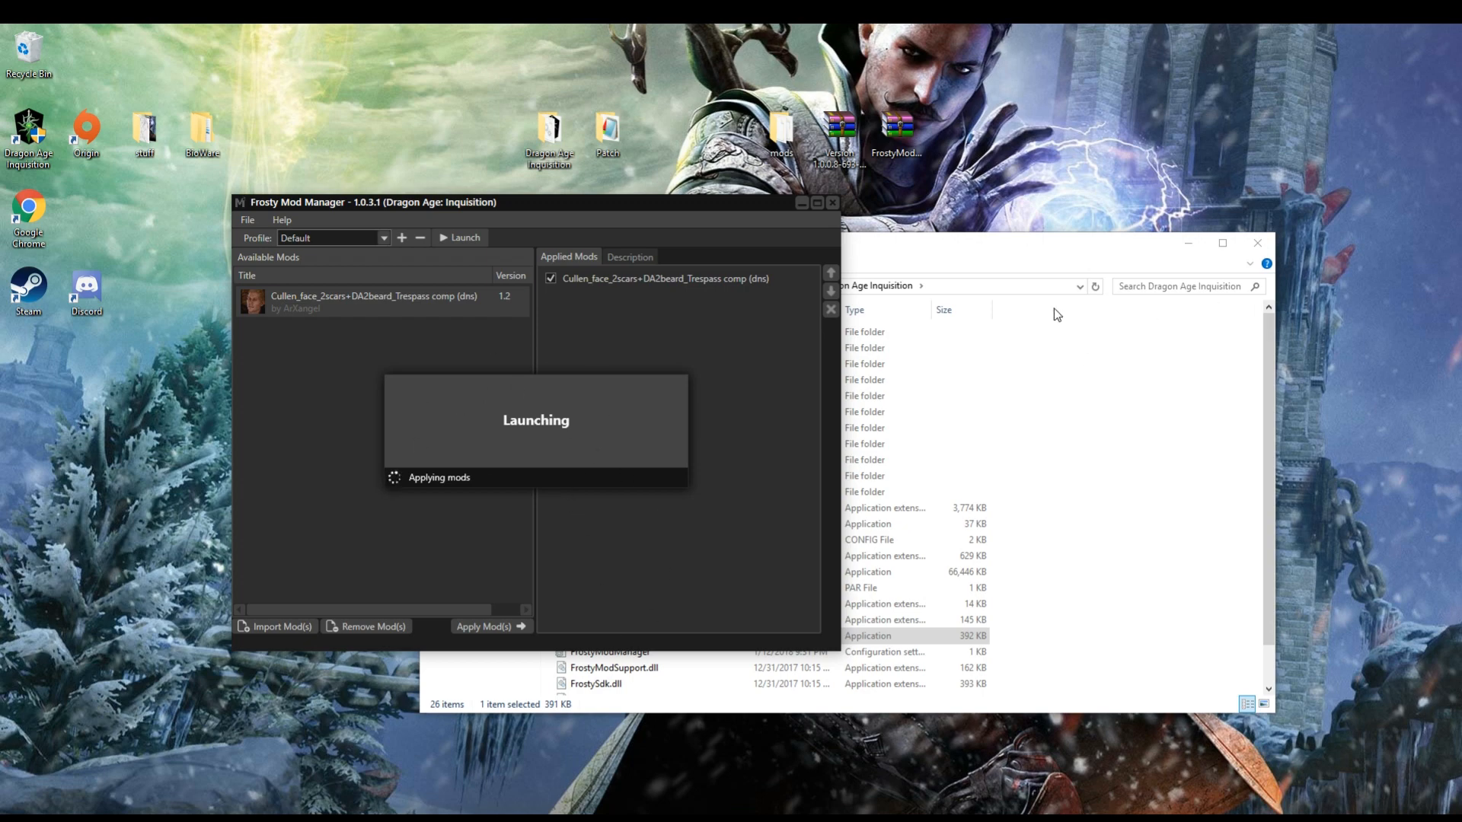
# - Check the Mods folder in Explorer, then close Explorer and the stray DAITools Loader pop-up
pyautogui.click(1090, 247)
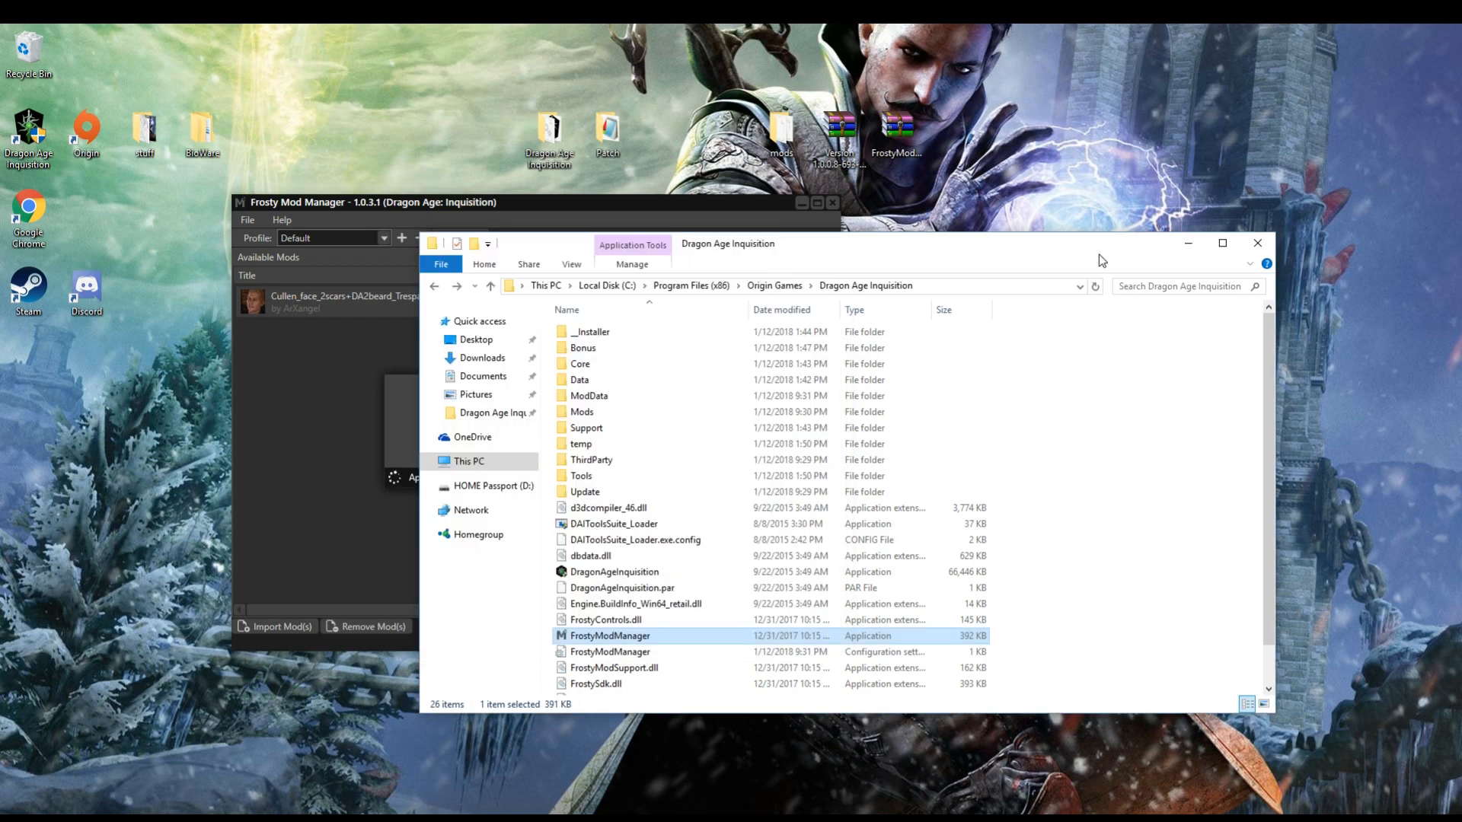
pyautogui.doubleClick(700, 420)
pyautogui.click(434, 286)
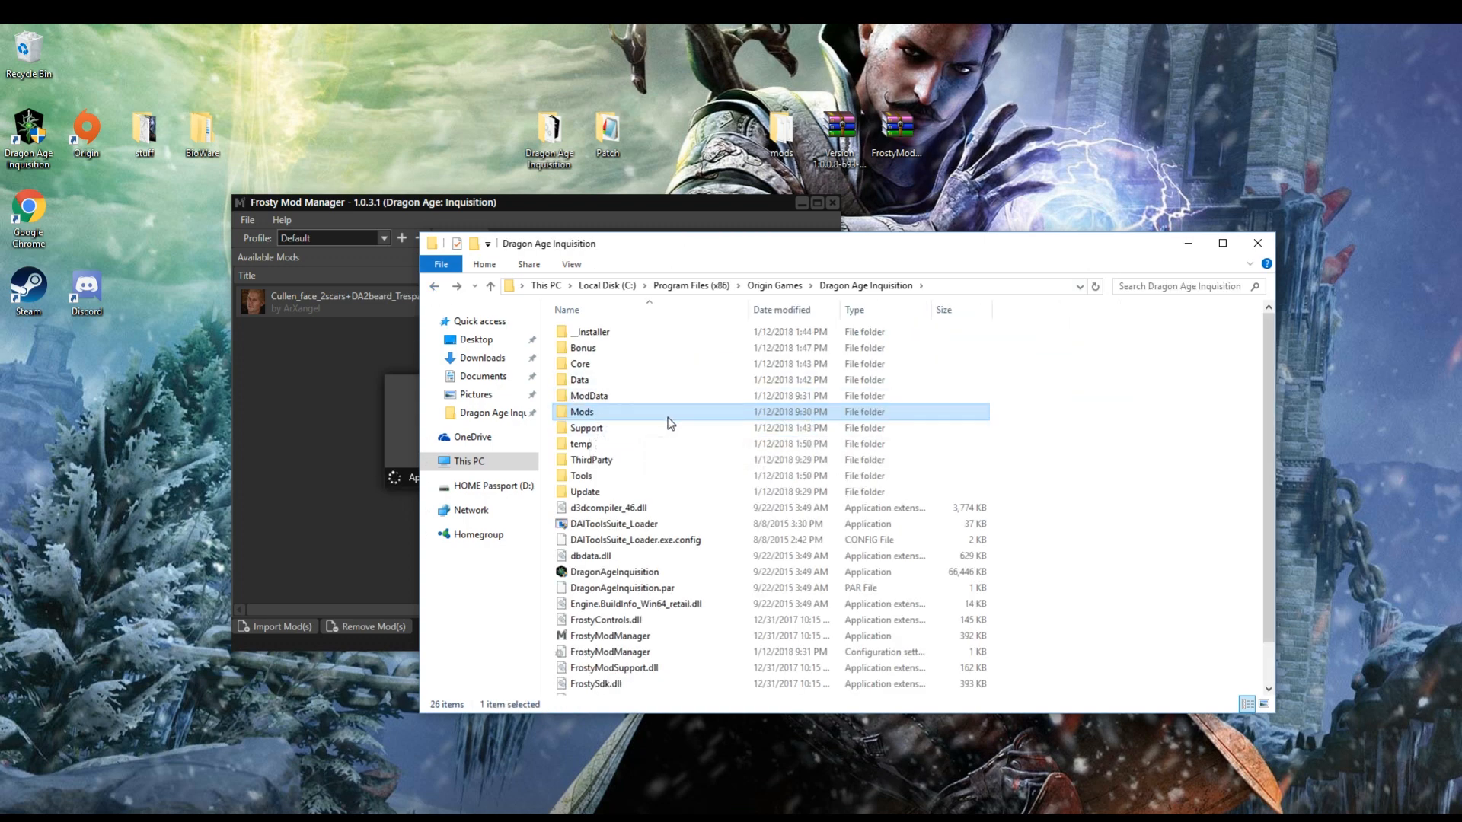
pyautogui.click(1256, 245)
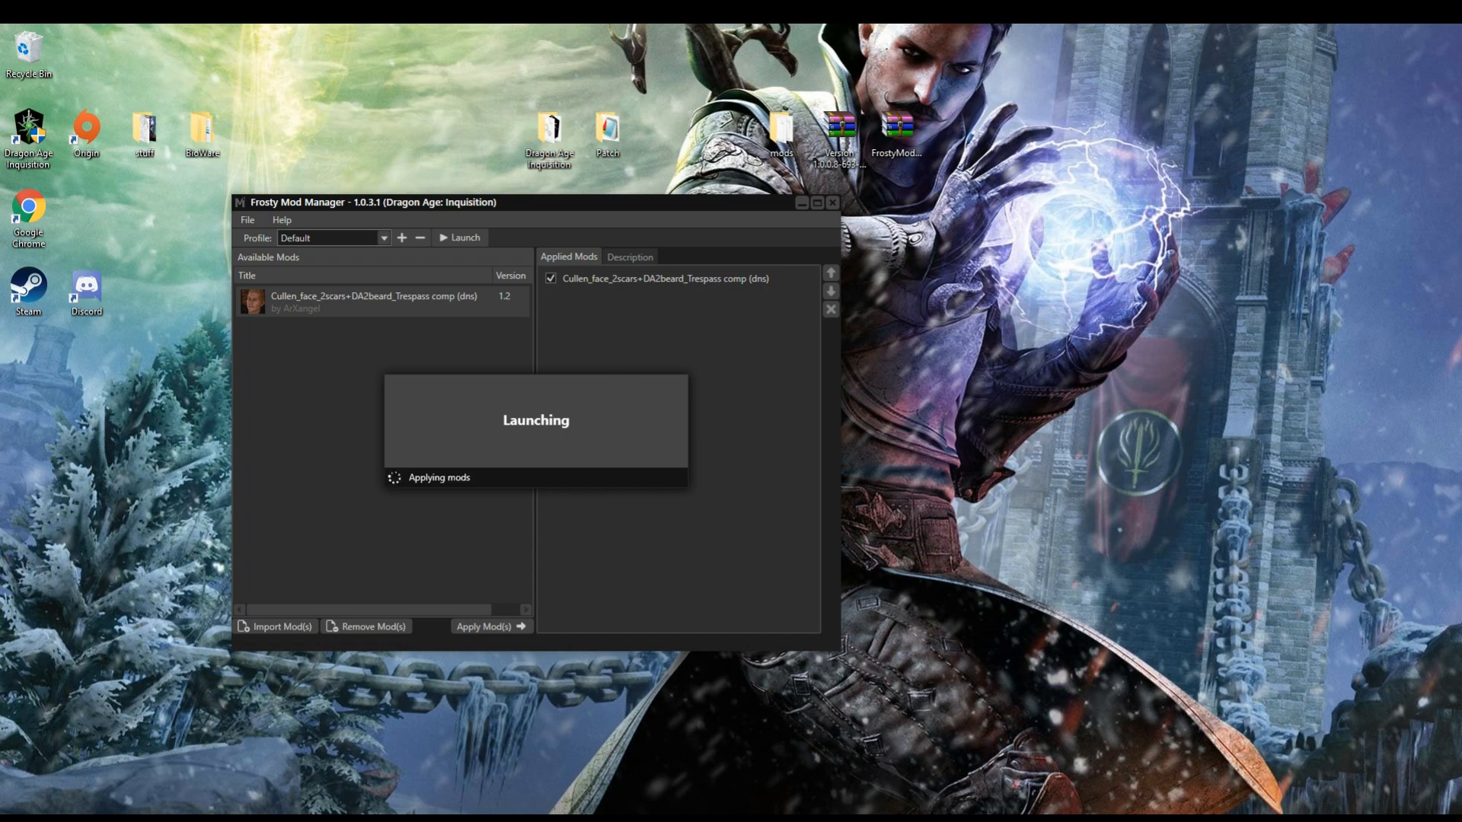
pyautogui.click(971, 187)
# - Enlarge the Dragon Age: Inquisition window and close Frosty Mod Manager behind it
pyautogui.moveTo(519, 209); pyautogui.dragTo(426, 177)
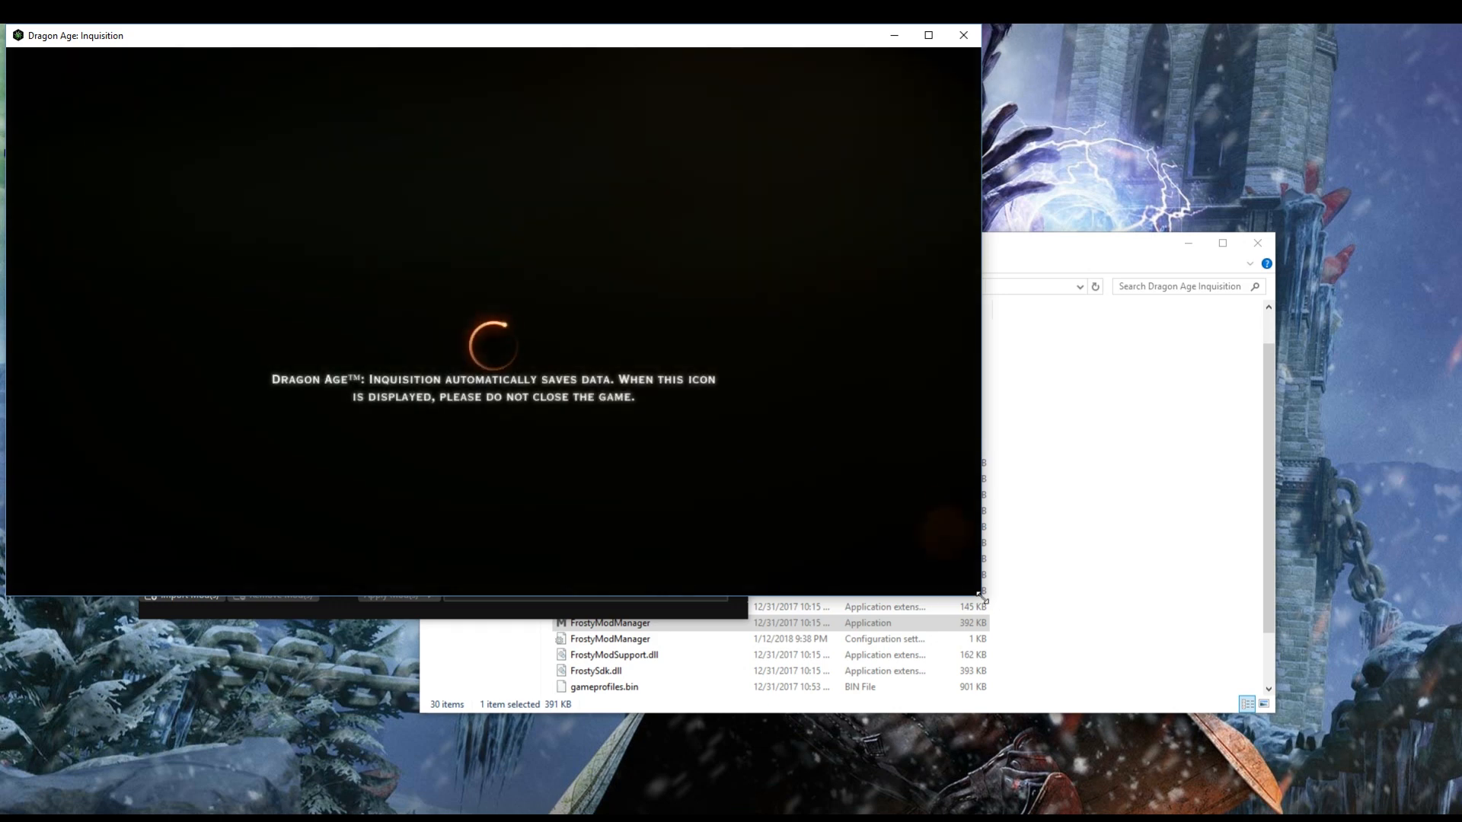
pyautogui.moveTo(983, 595); pyautogui.dragTo(1219, 759)
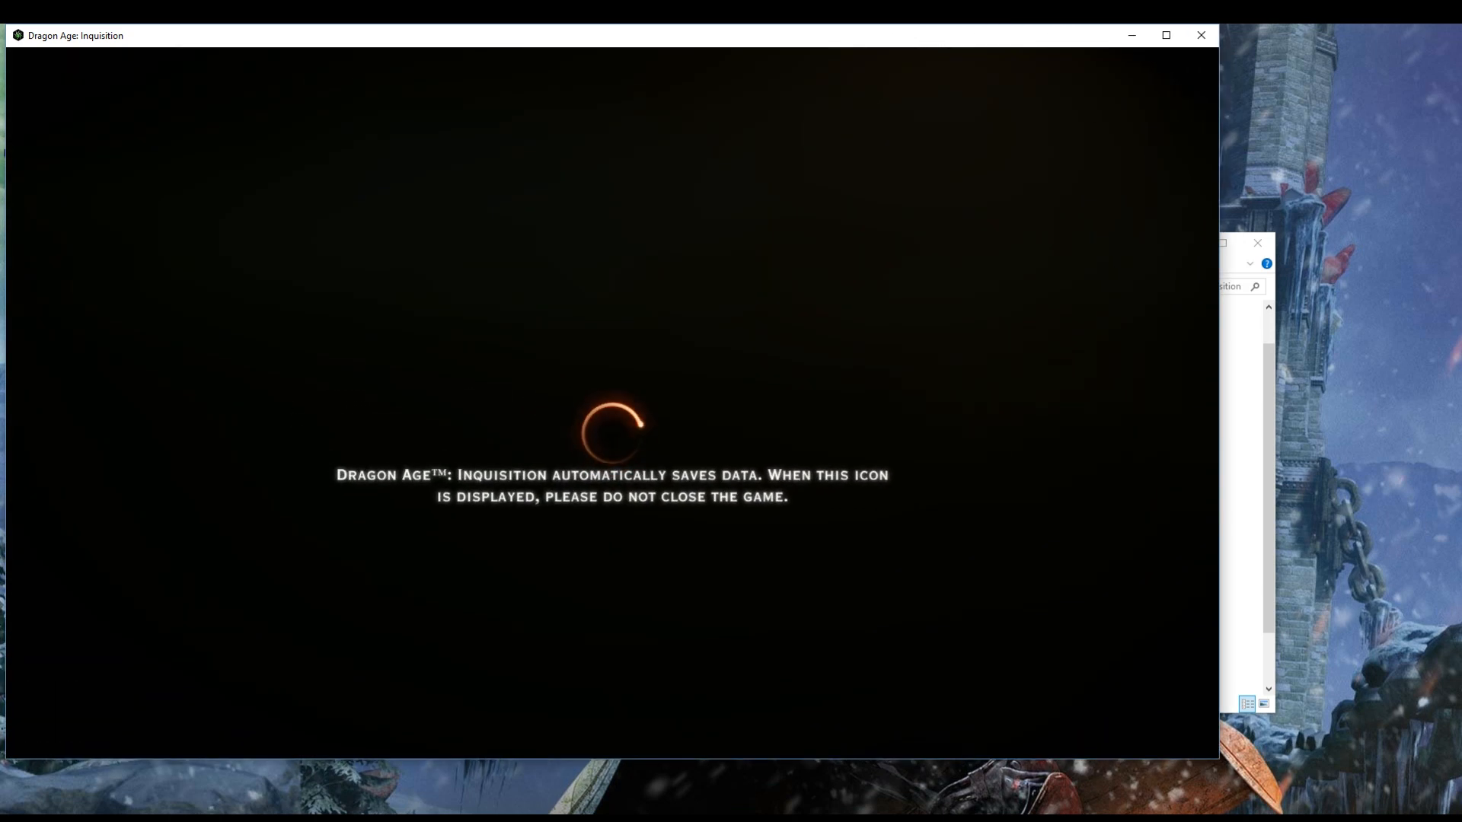
pyautogui.hotkey('alt', 'Tab')
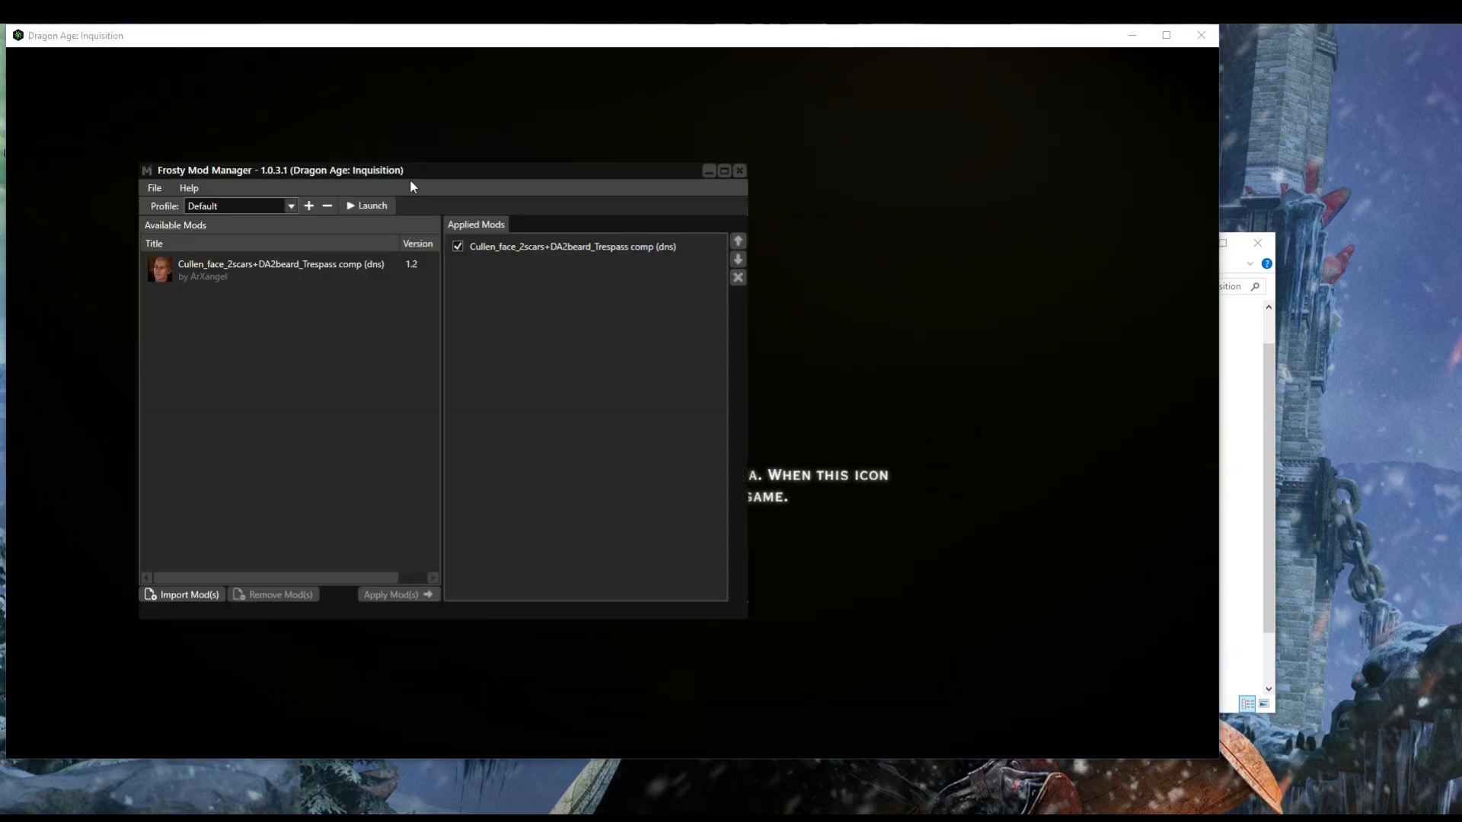
pyautogui.click(744, 175)
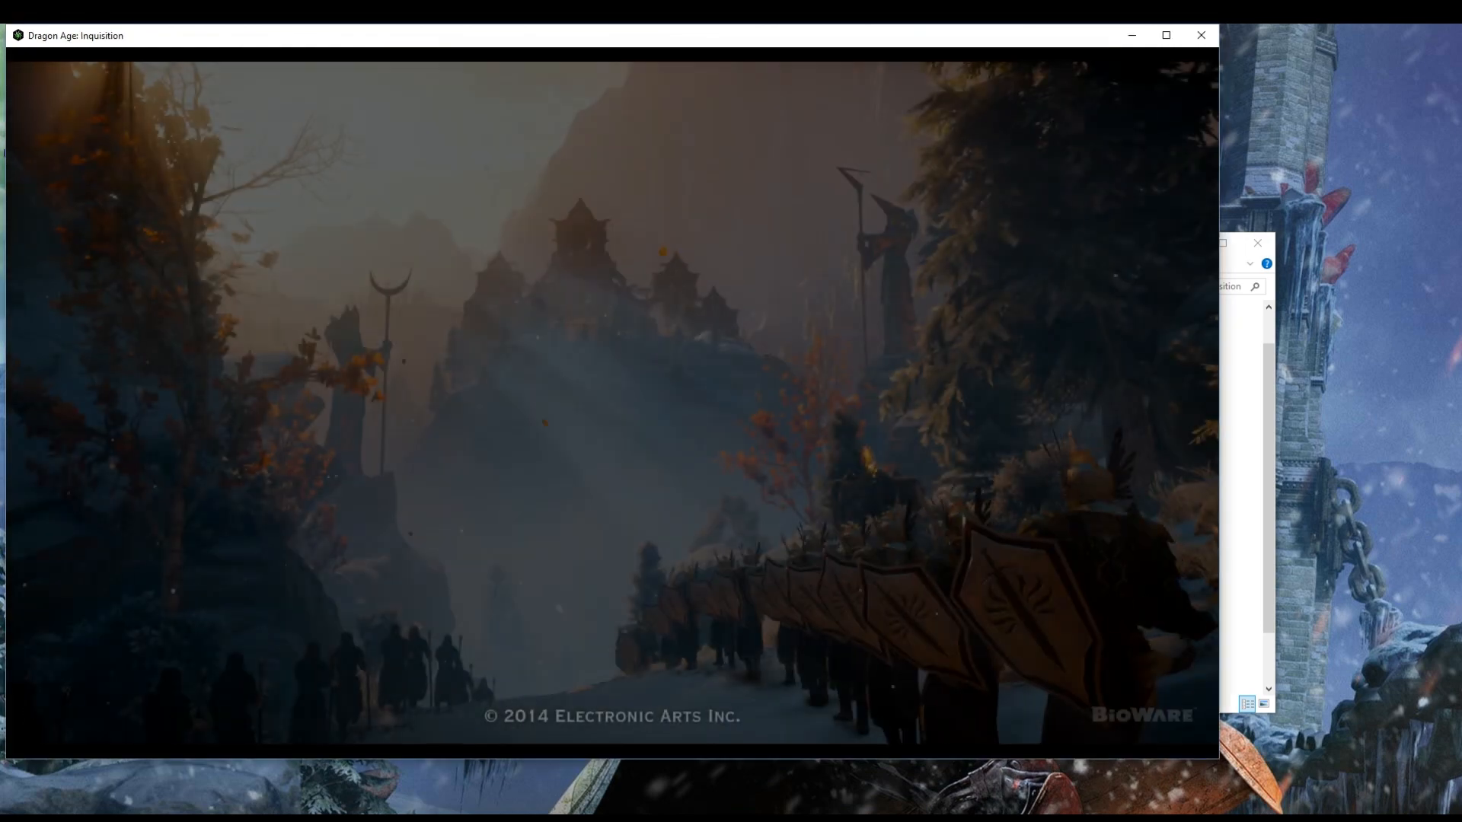
# - Continue the most recent save from the title screen and lower the system volume
pyautogui.press('Return')
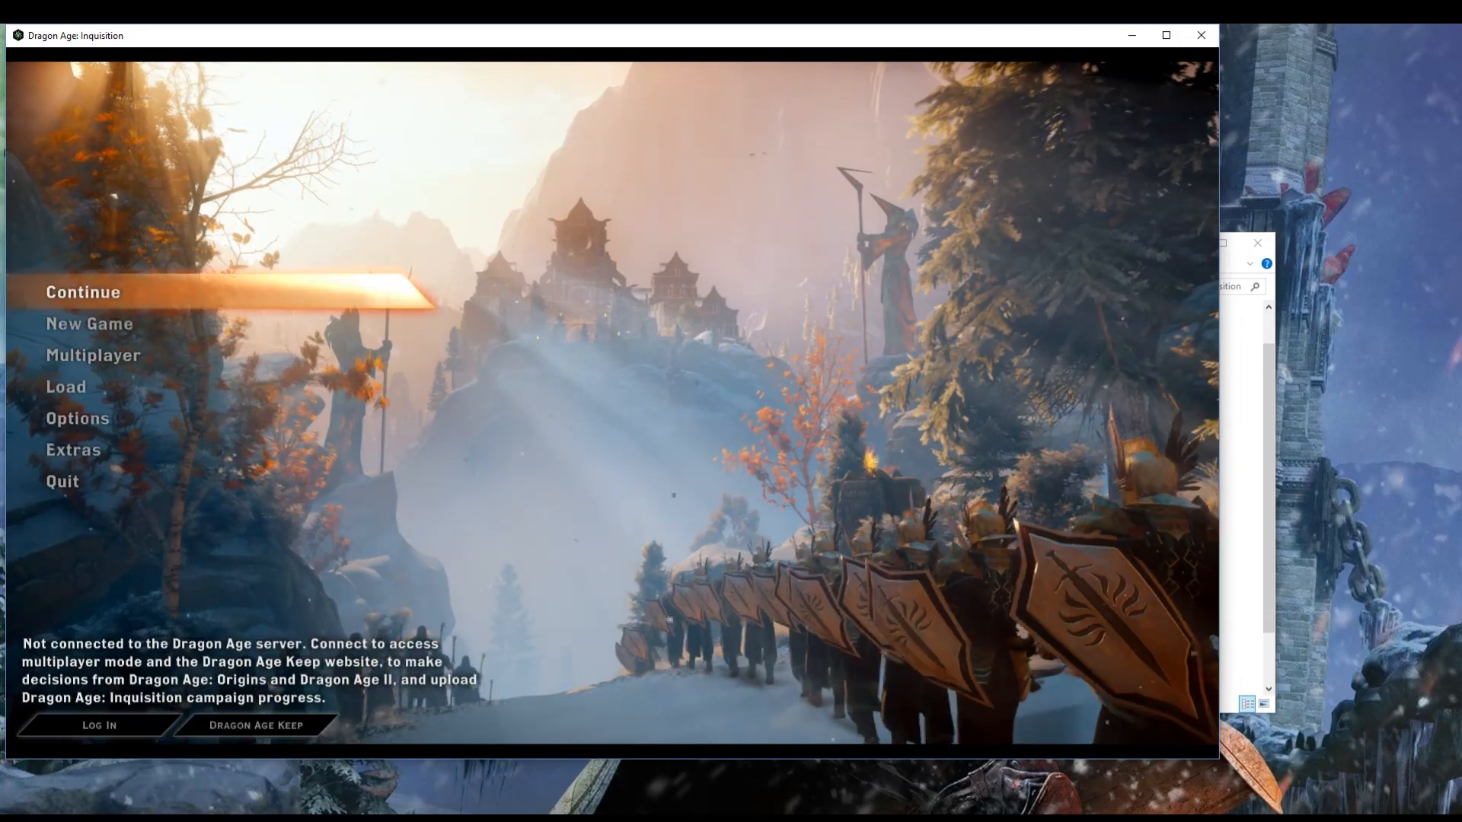
pyautogui.press('Return')
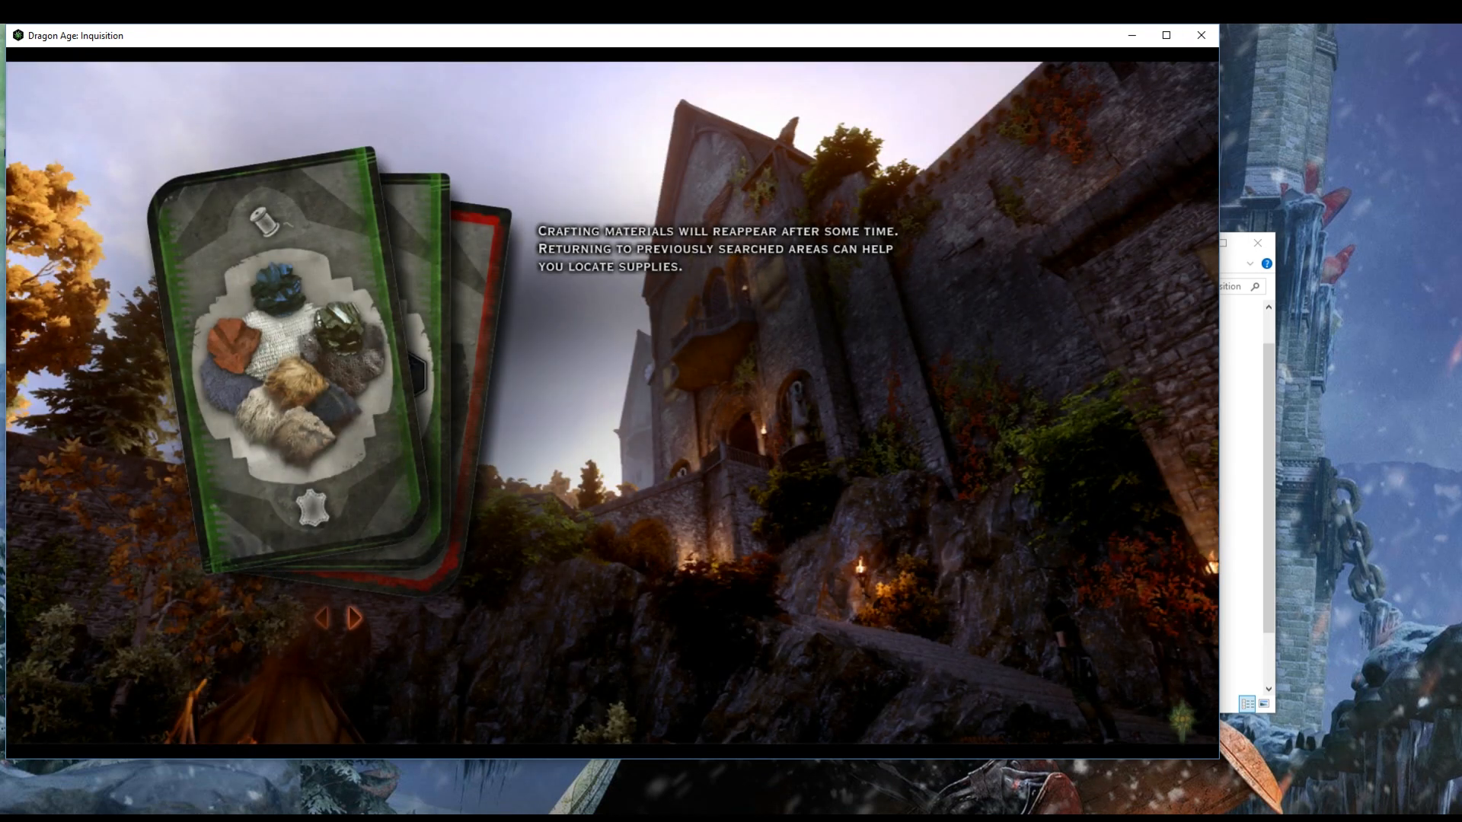
pyautogui.press('XF86AudioLowerVolume')
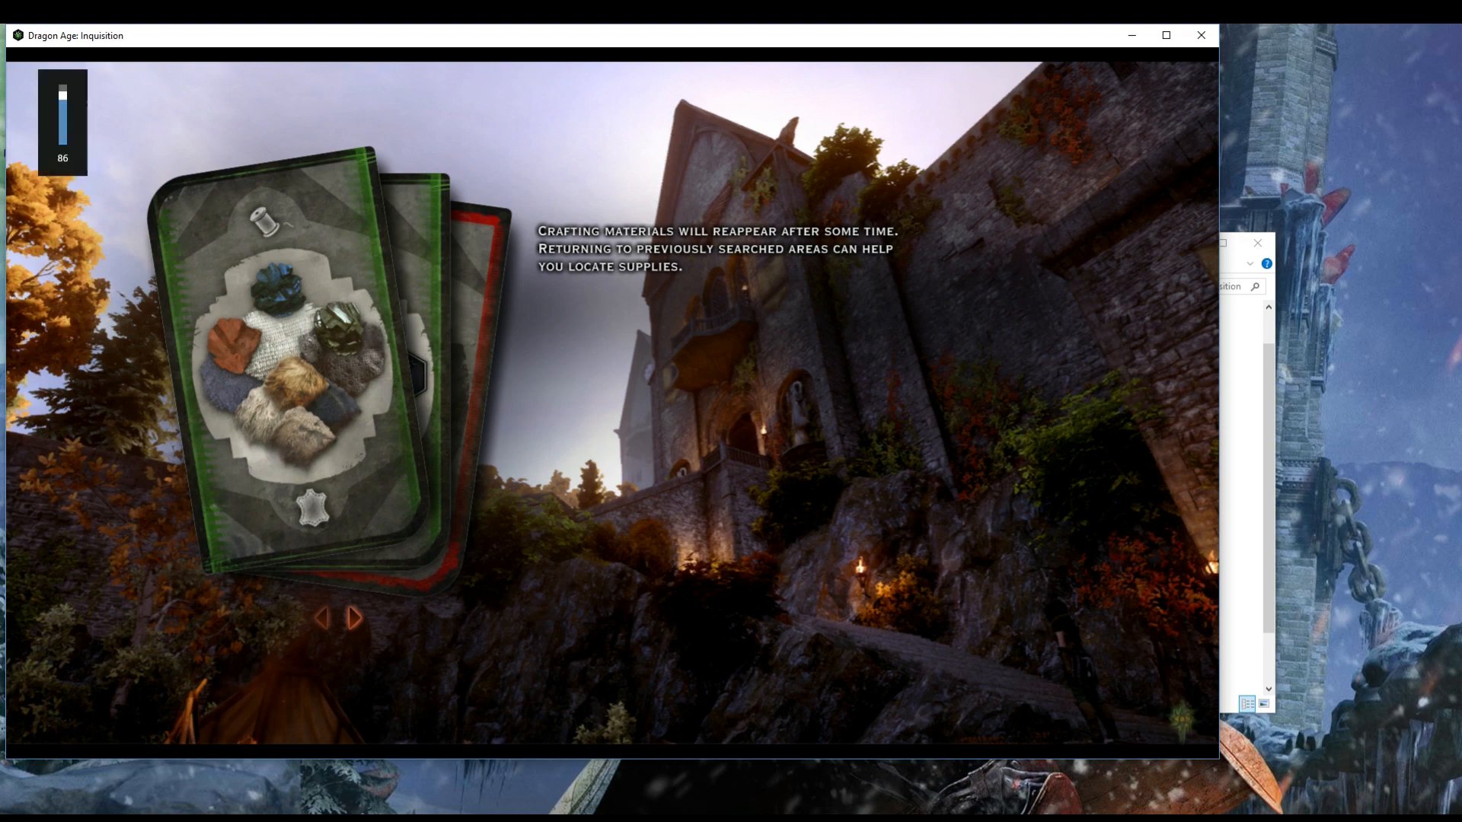
pyautogui.press('XF86AudioLowerVolume')
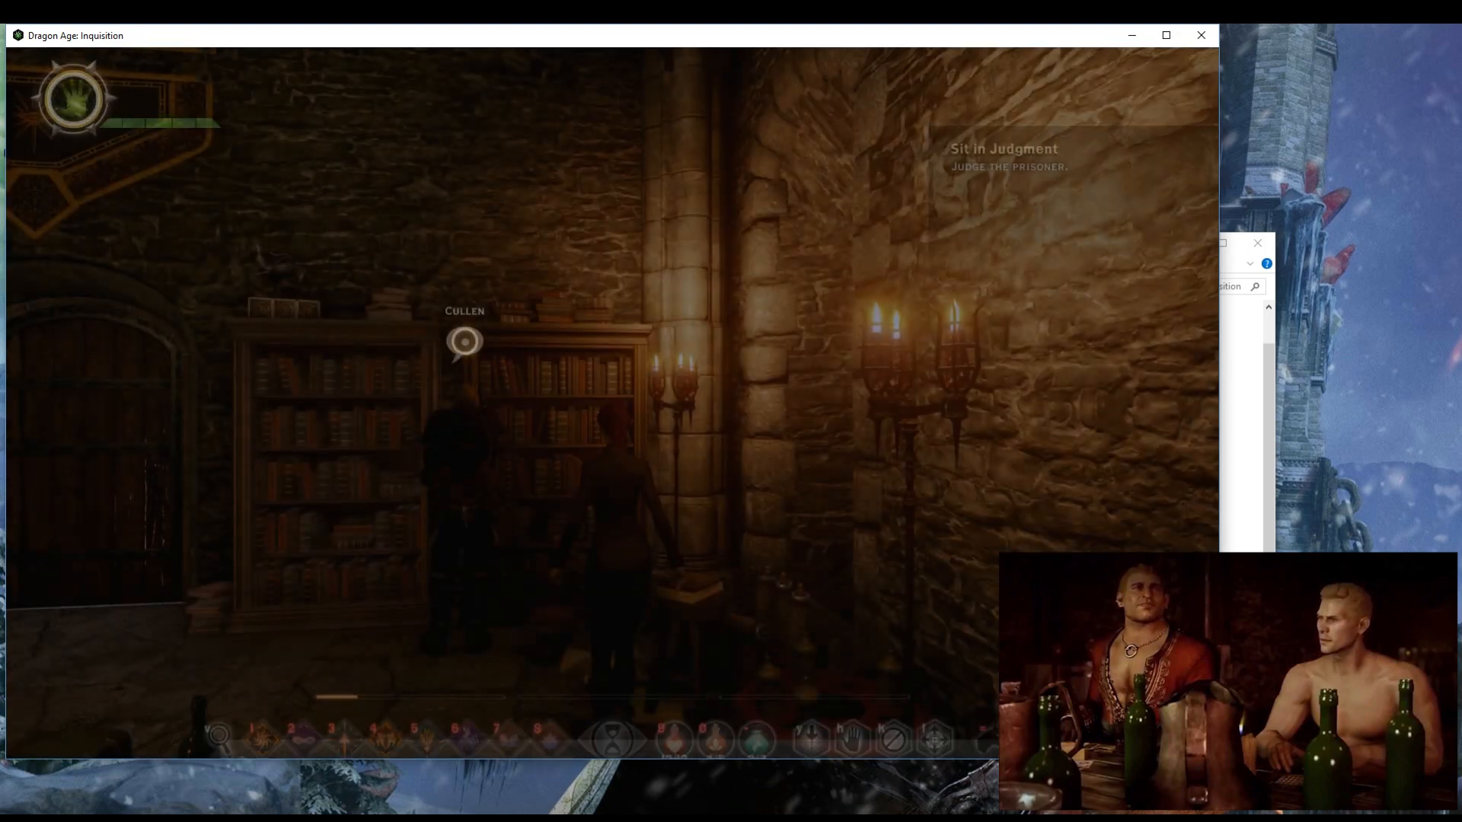
# - Walk the character with W, S and A across the room to face Cullen's modded face
pyautogui.press('w')
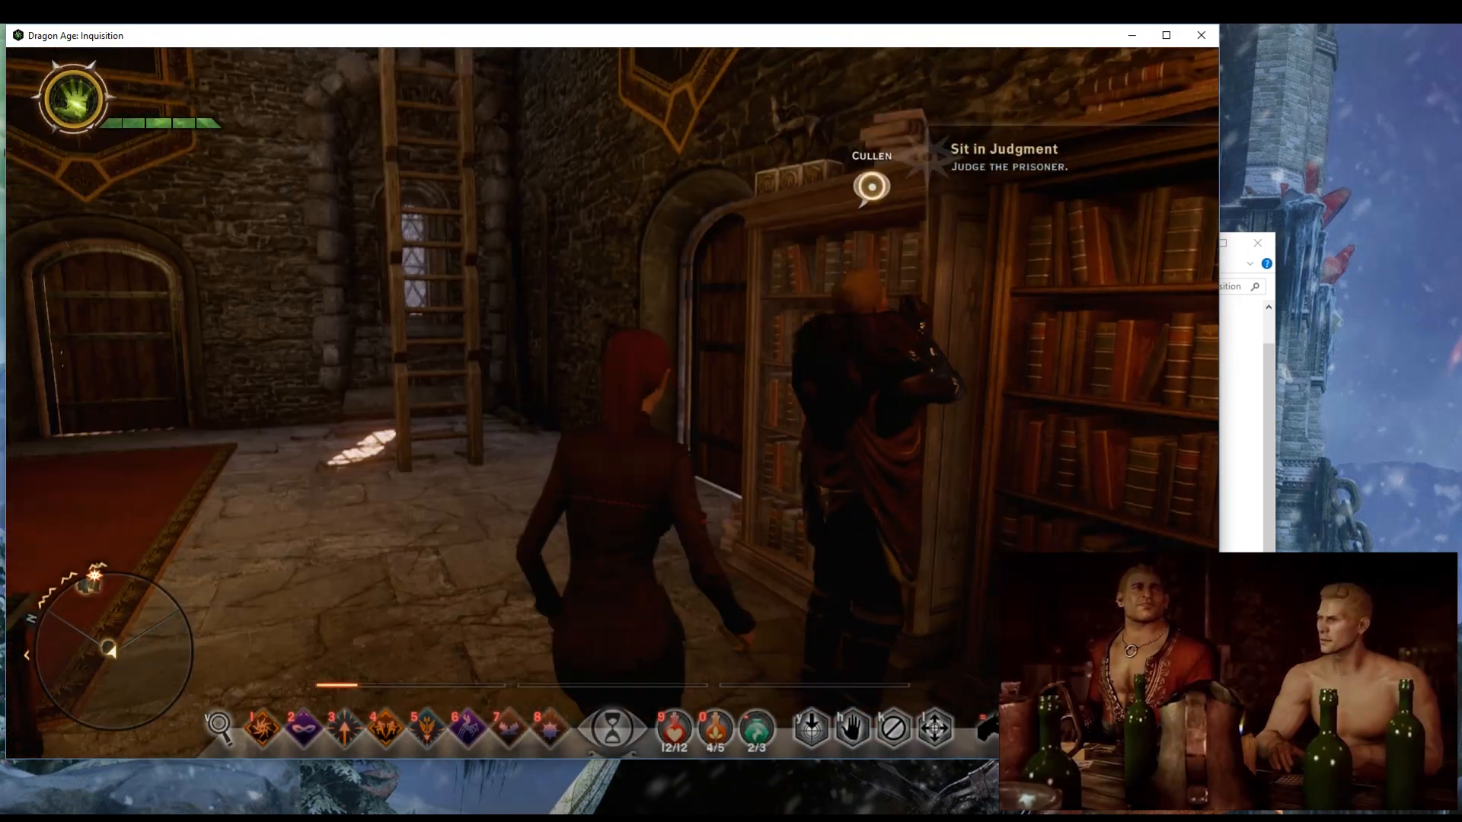
pyautogui.press('s')
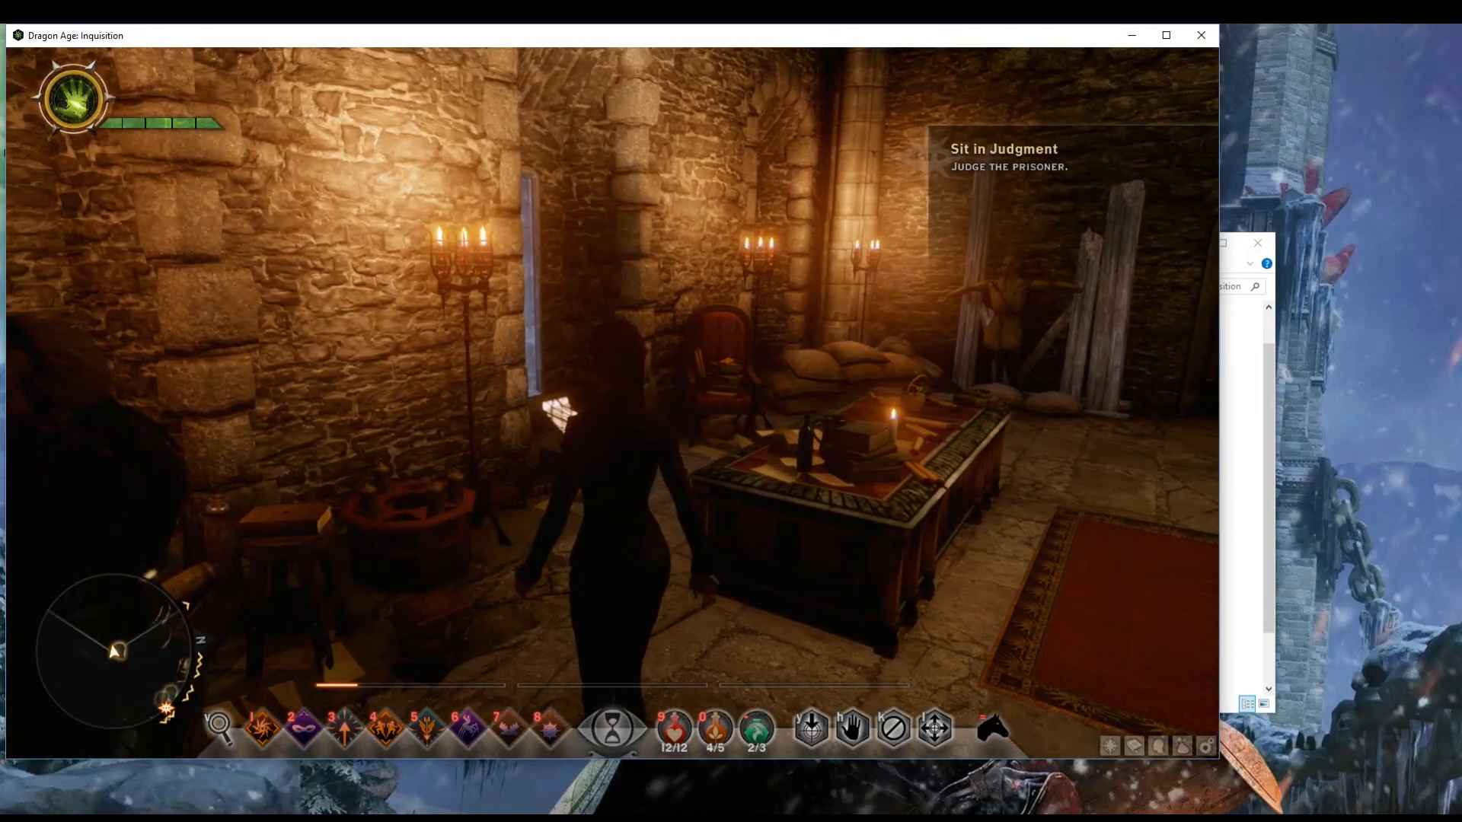
pyautogui.press('a')
pyautogui.press('a')
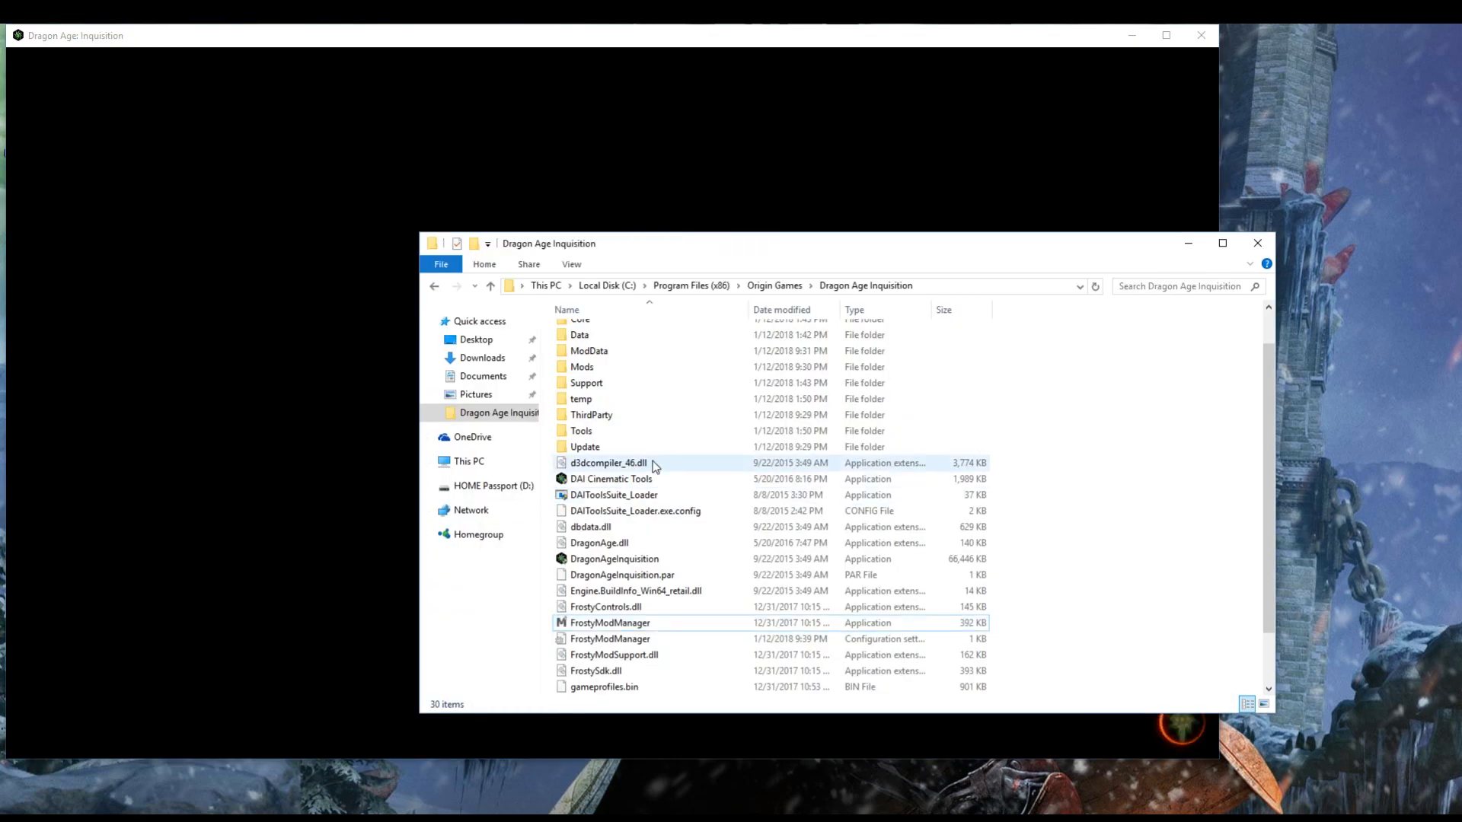
# - Run DAIToolsSuite_Loader, acknowledge the merged-patch warning, and close both DAITools windows
pyautogui.click(646, 495)
pyautogui.doubleClick(695, 493)
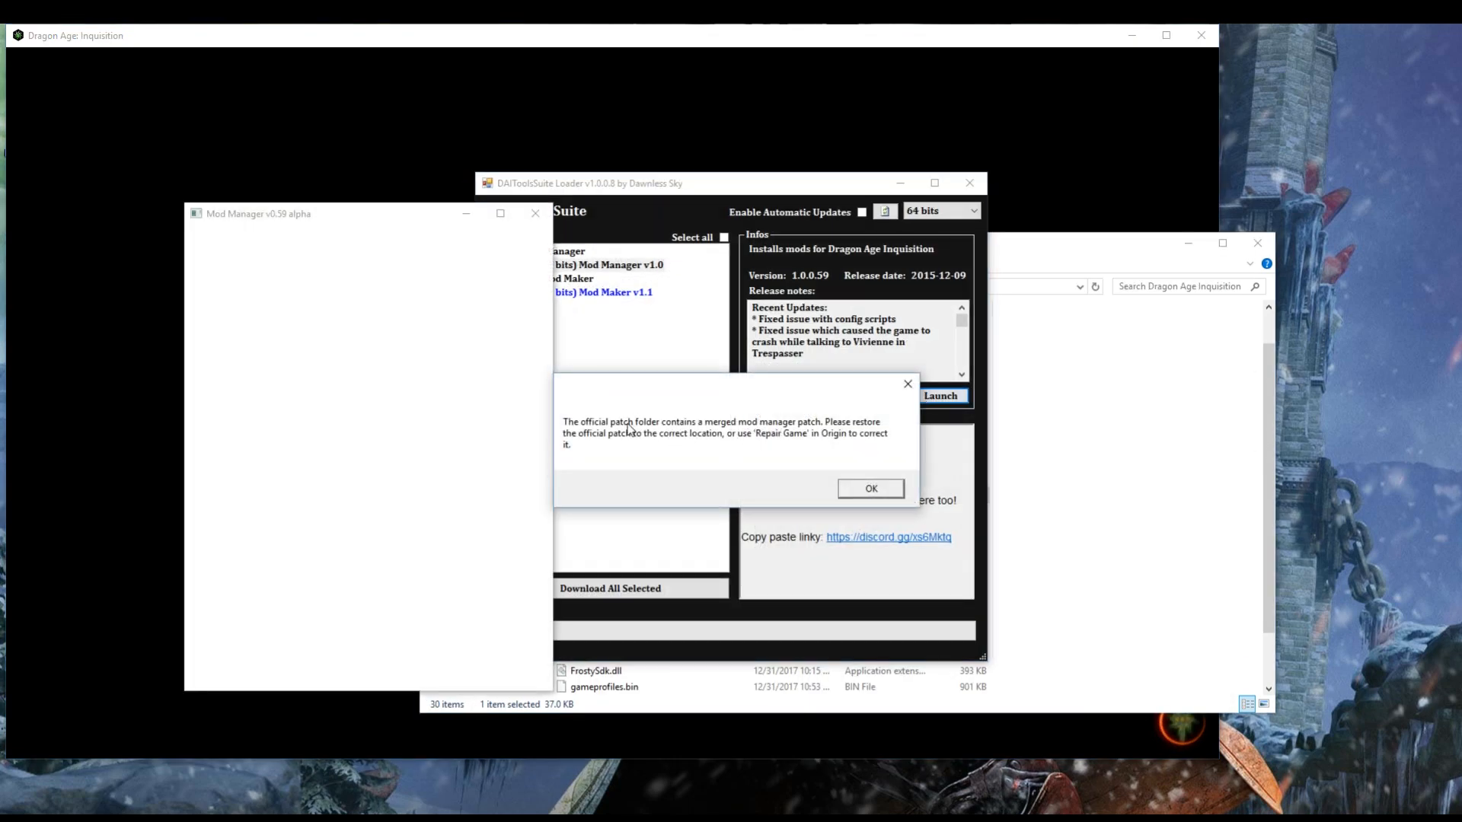
pyautogui.click(865, 488)
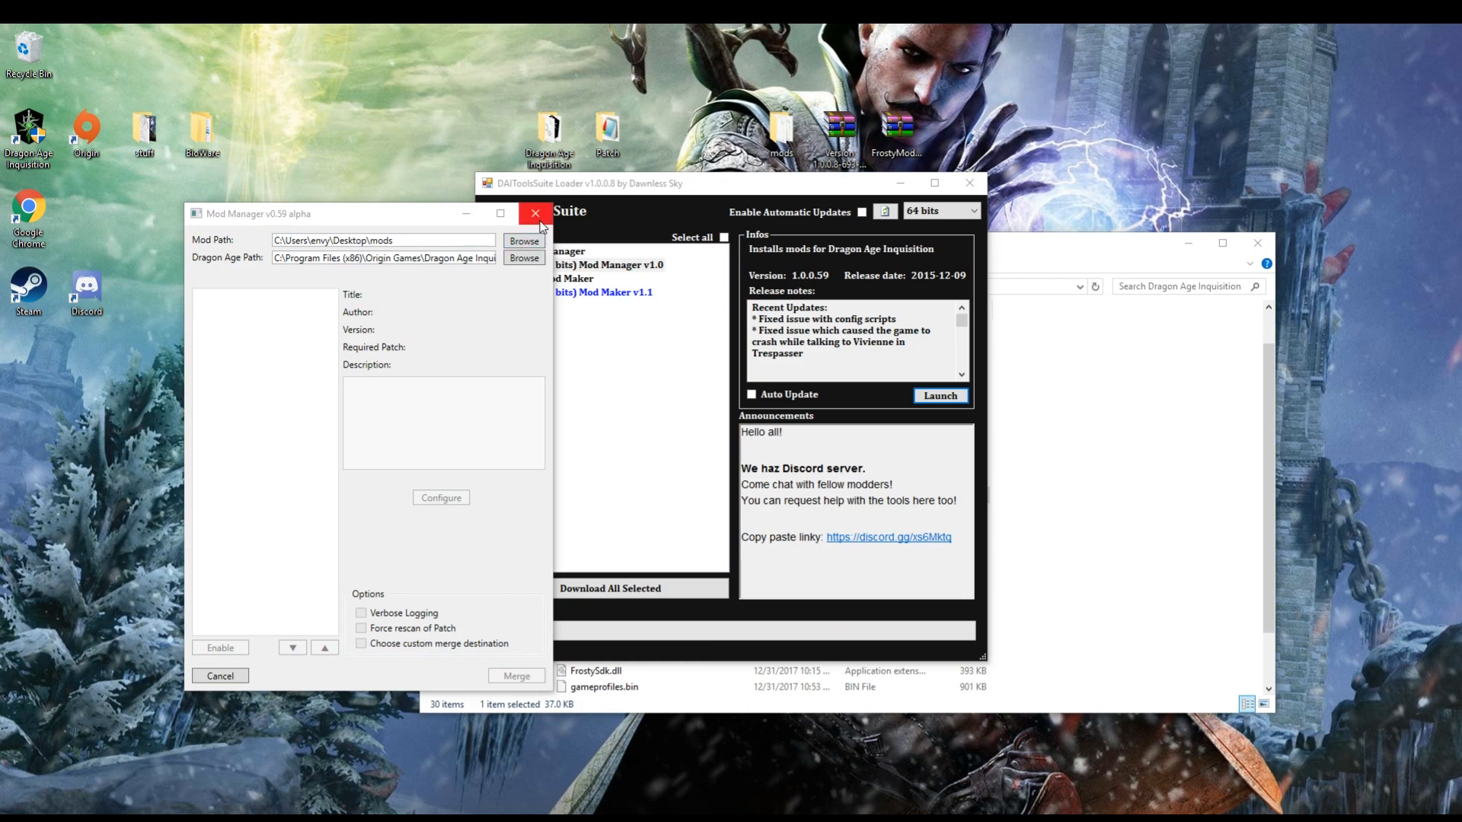
pyautogui.click(533, 213)
pyautogui.click(957, 183)
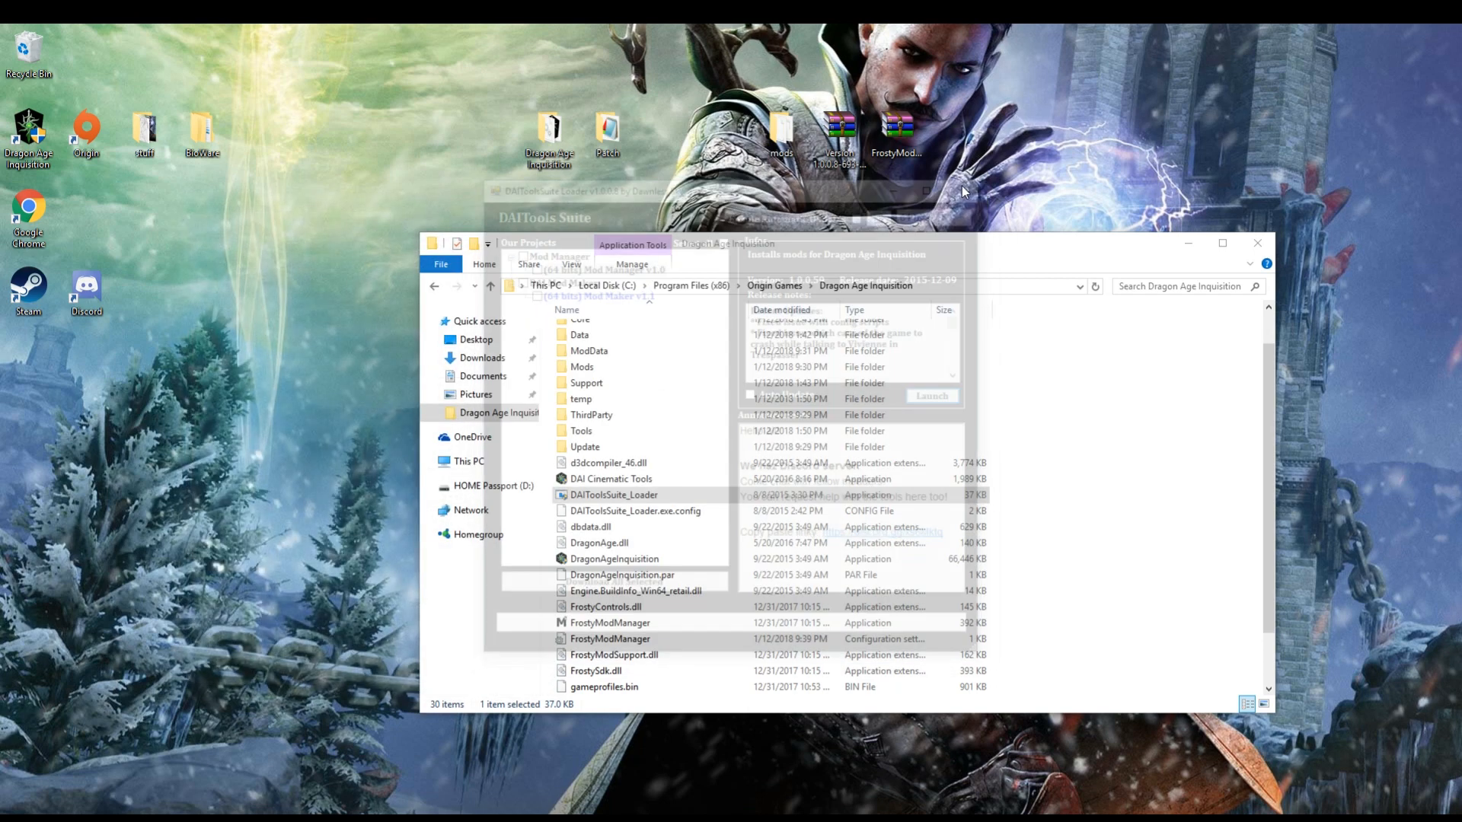
pyautogui.scroll(-2, 643, 503)
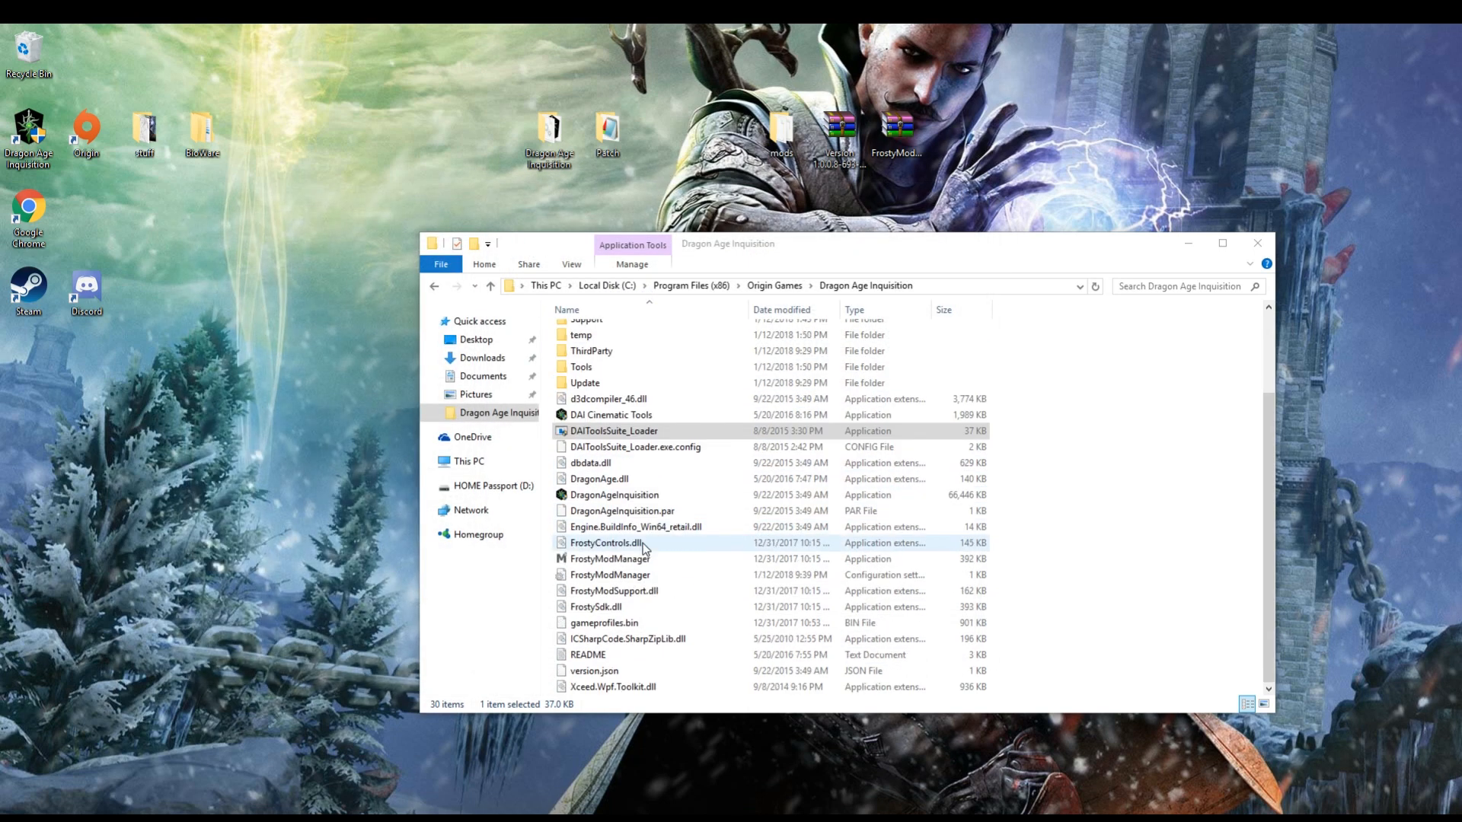
pyautogui.scroll(3, 686, 525)
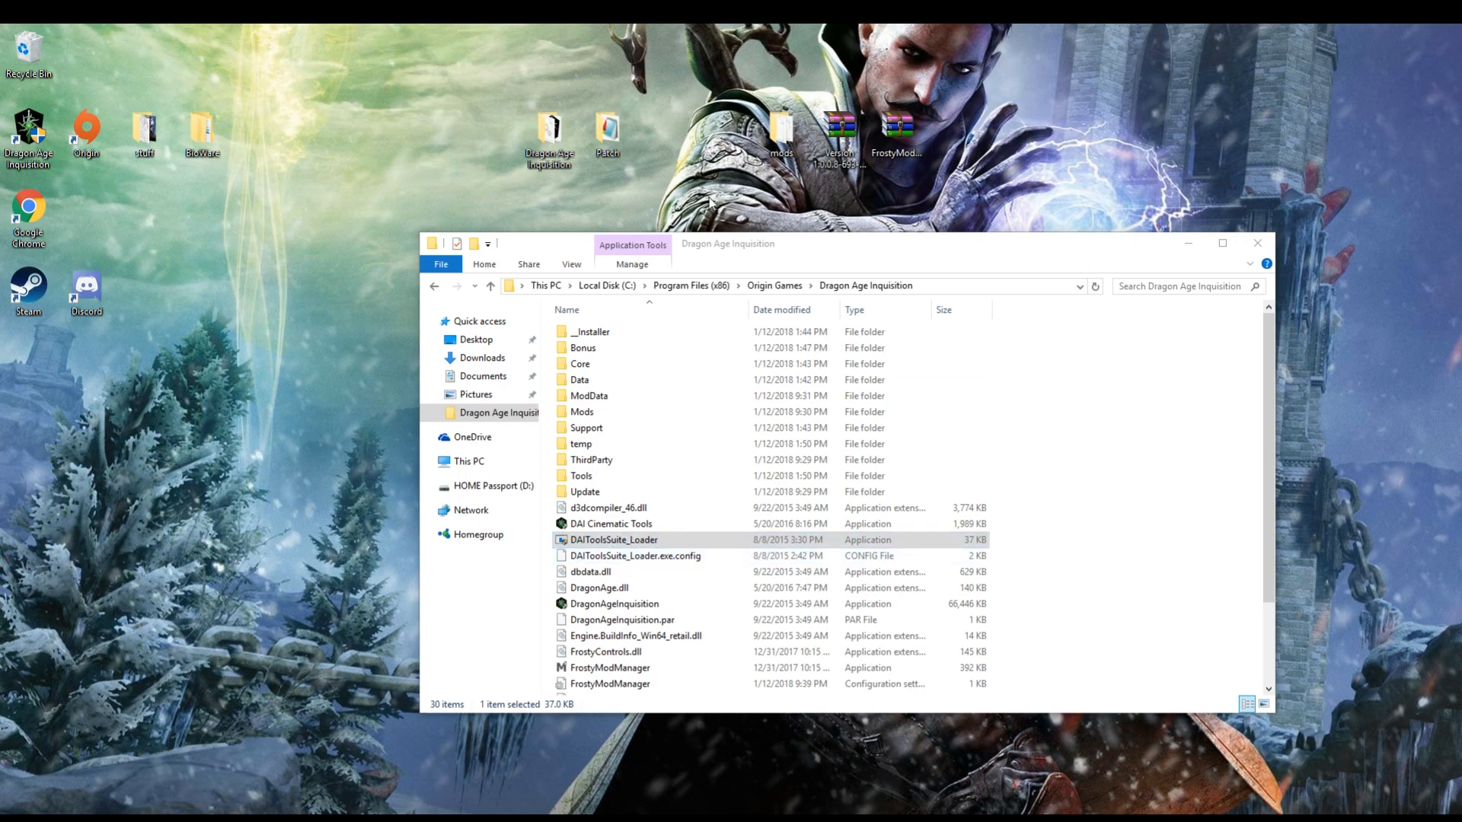
pyautogui.click(555, 173)
pyautogui.click(559, 169)
pyautogui.press('Return')
pyautogui.moveTo(1027, 259); pyautogui.dragTo(967, 256)
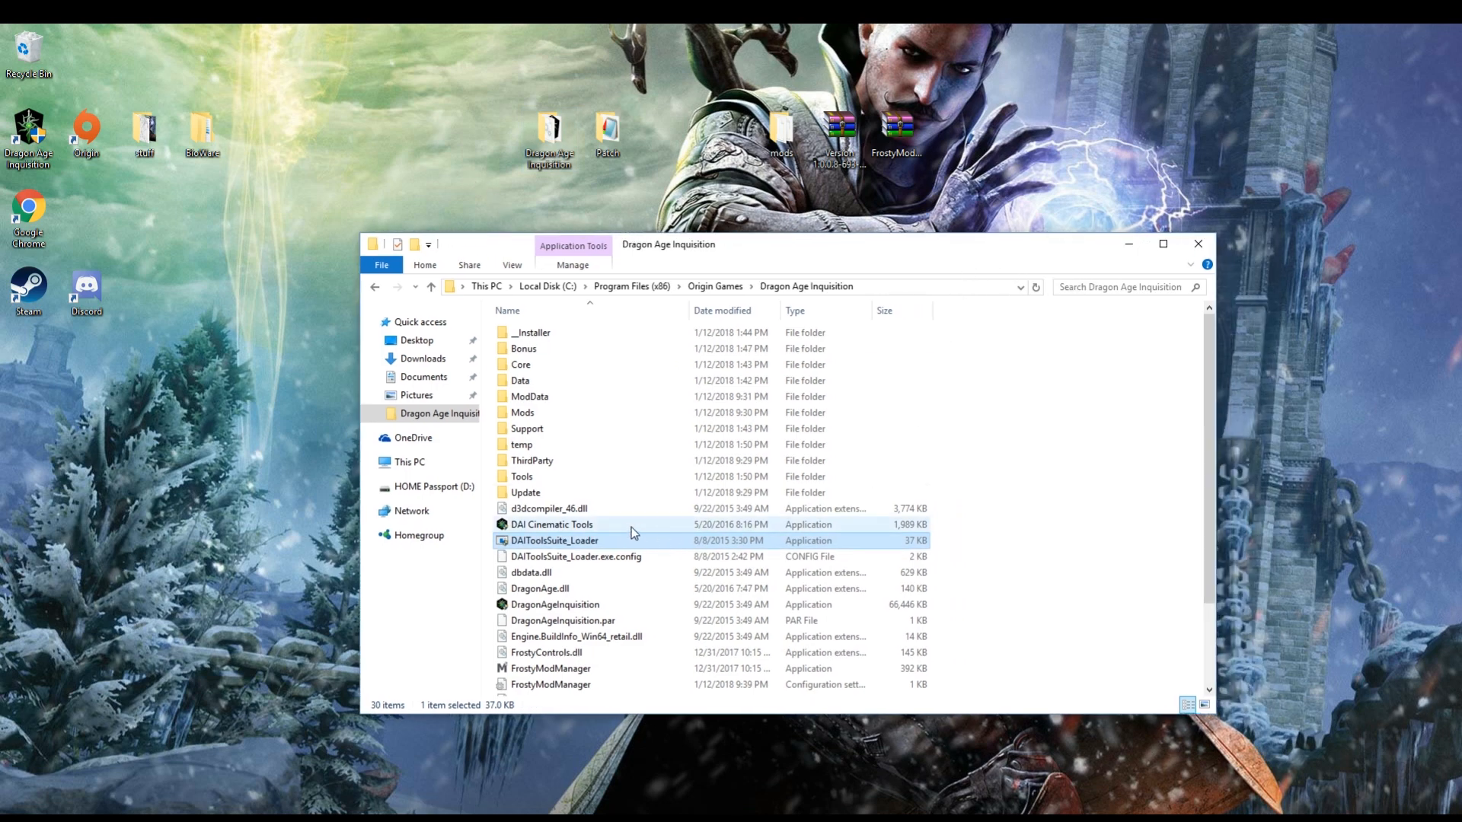
pyautogui.click(619, 668)
pyautogui.scroll(-3, 1090, 506)
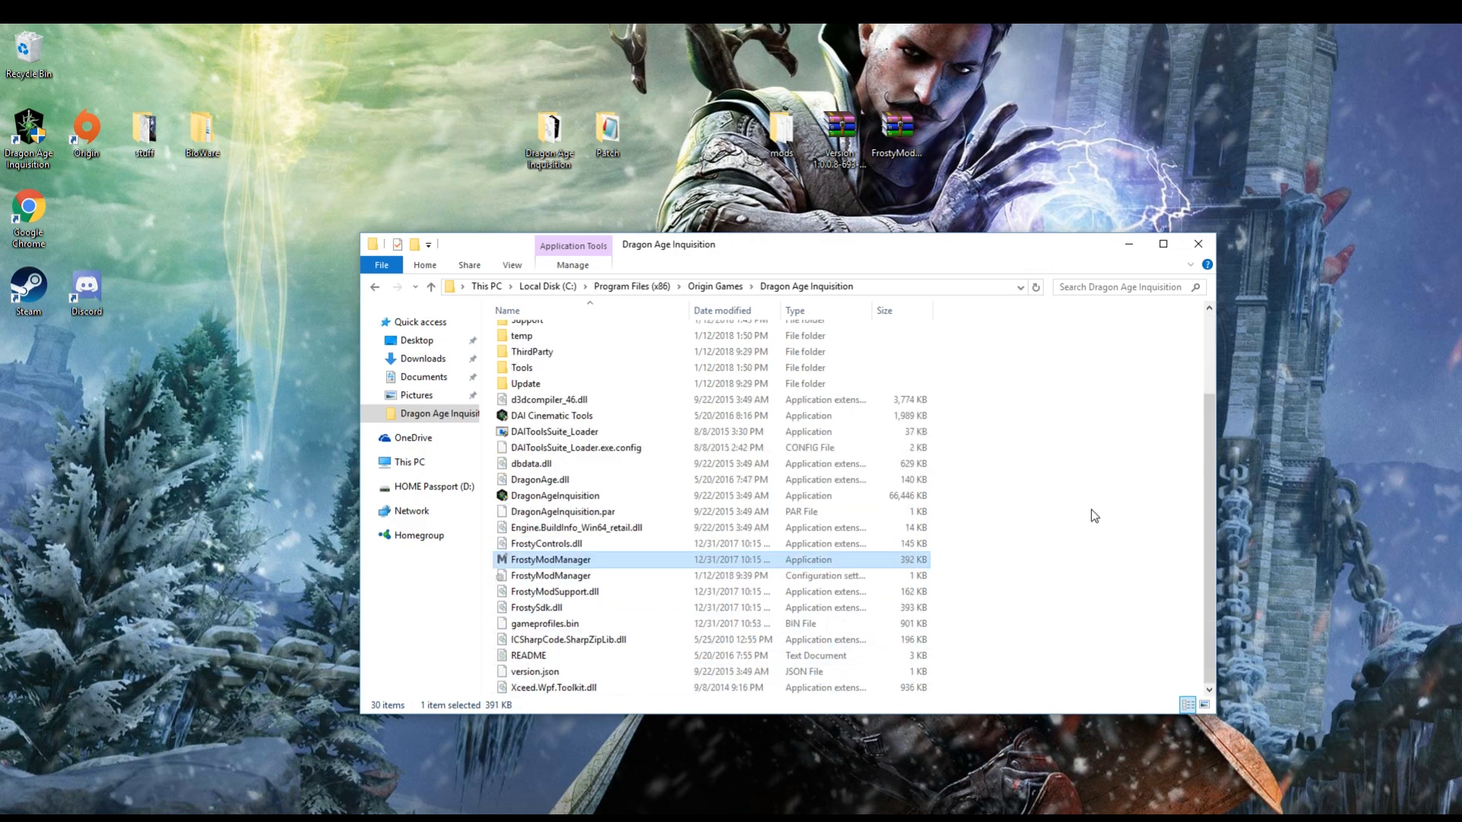
pyautogui.scroll(3, 1084, 519)
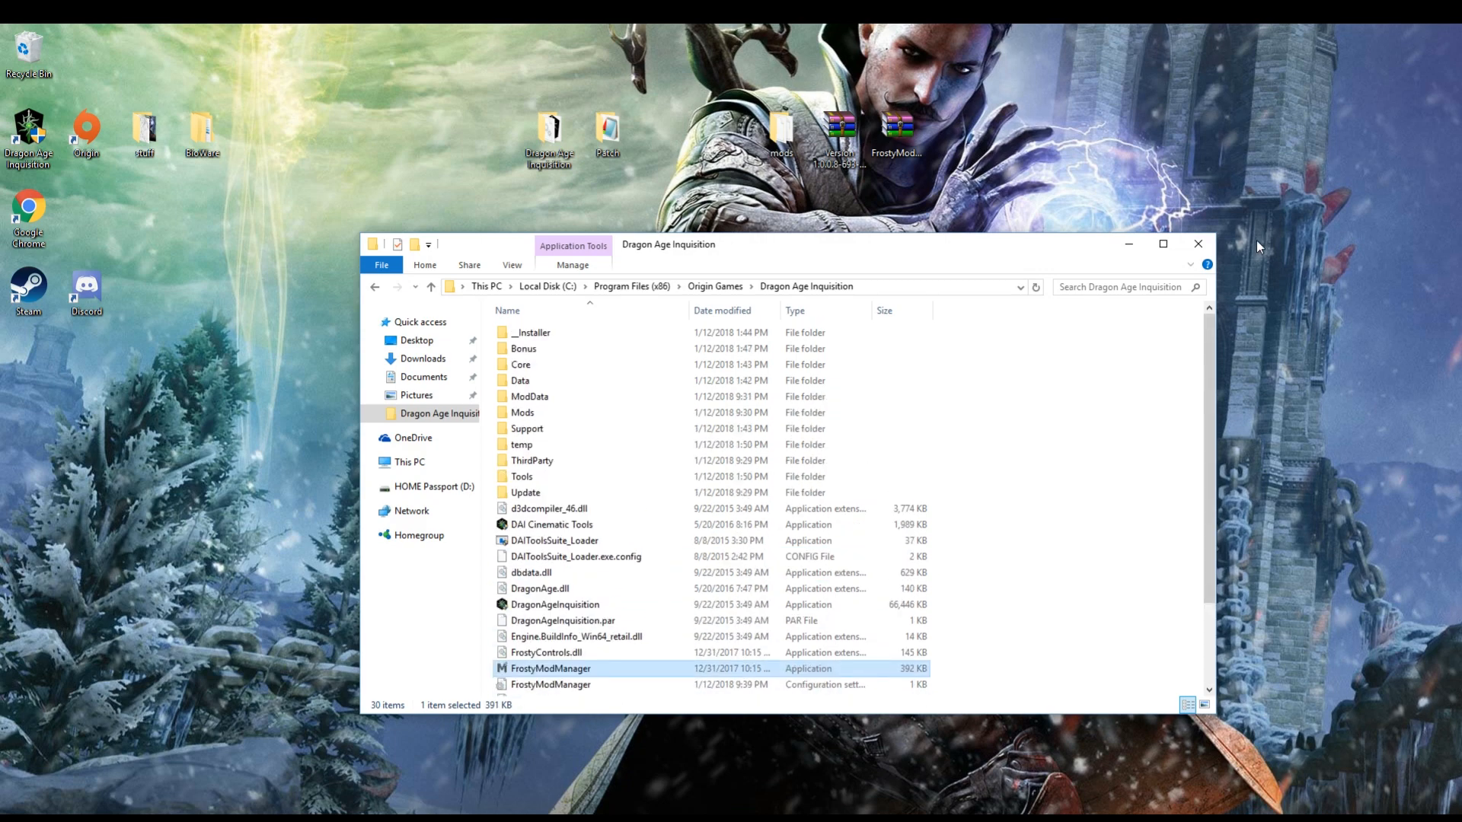
pyautogui.click(1068, 356)
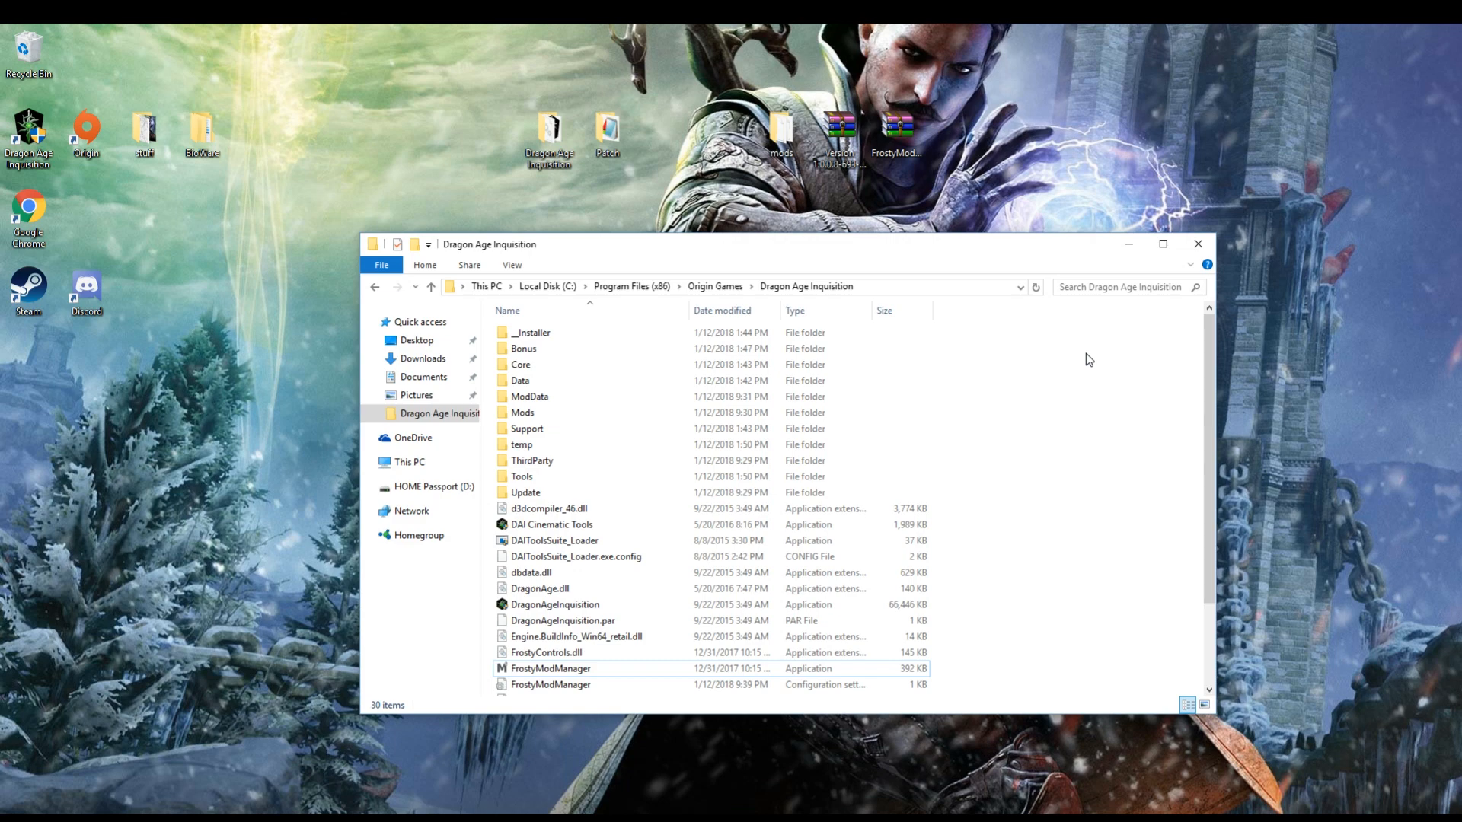
pyautogui.moveTo(1085, 250); pyautogui.dragTo(1063, 248)
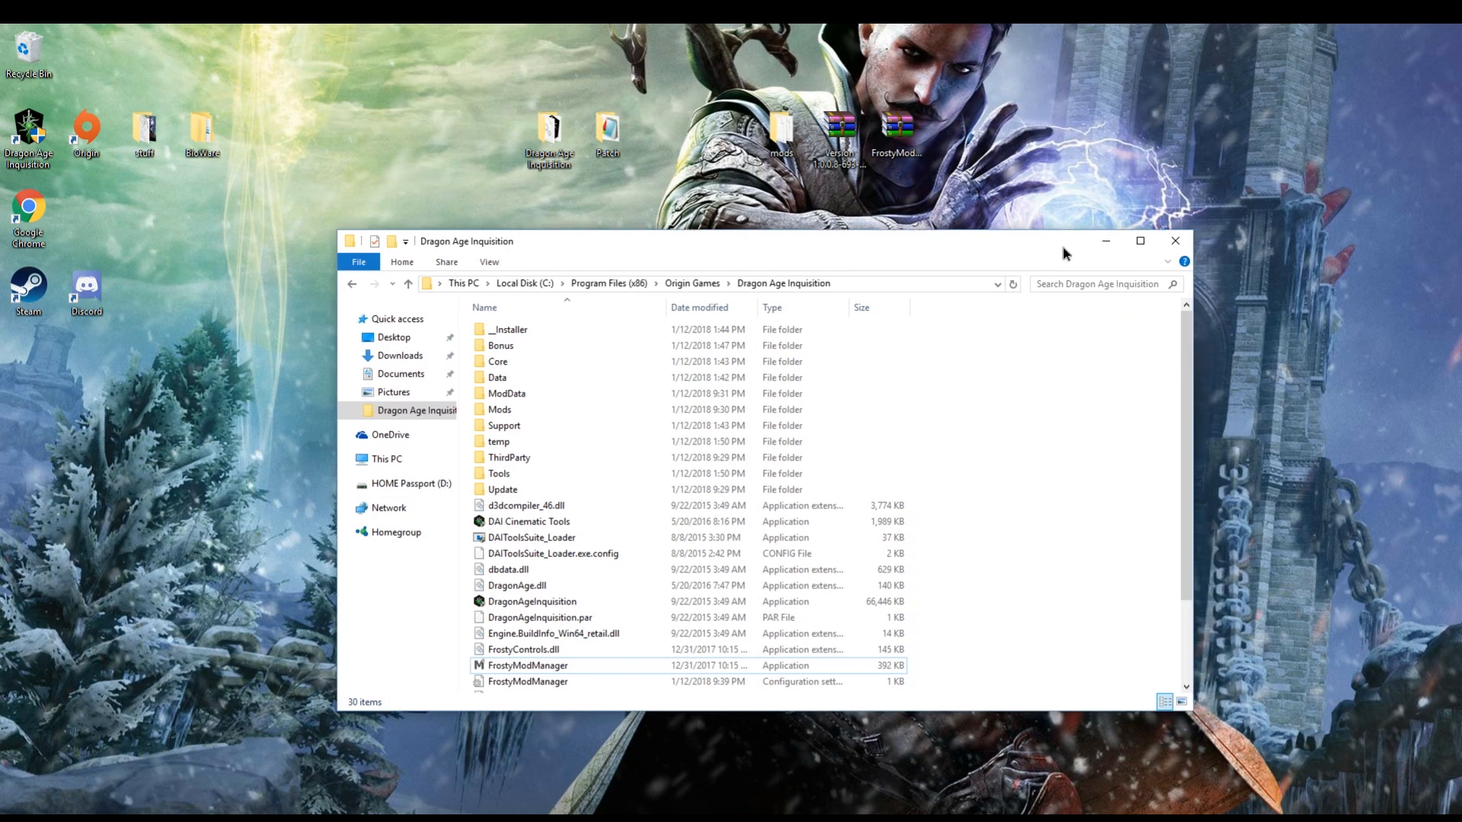
pyautogui.scroll(-3, 1032, 378)
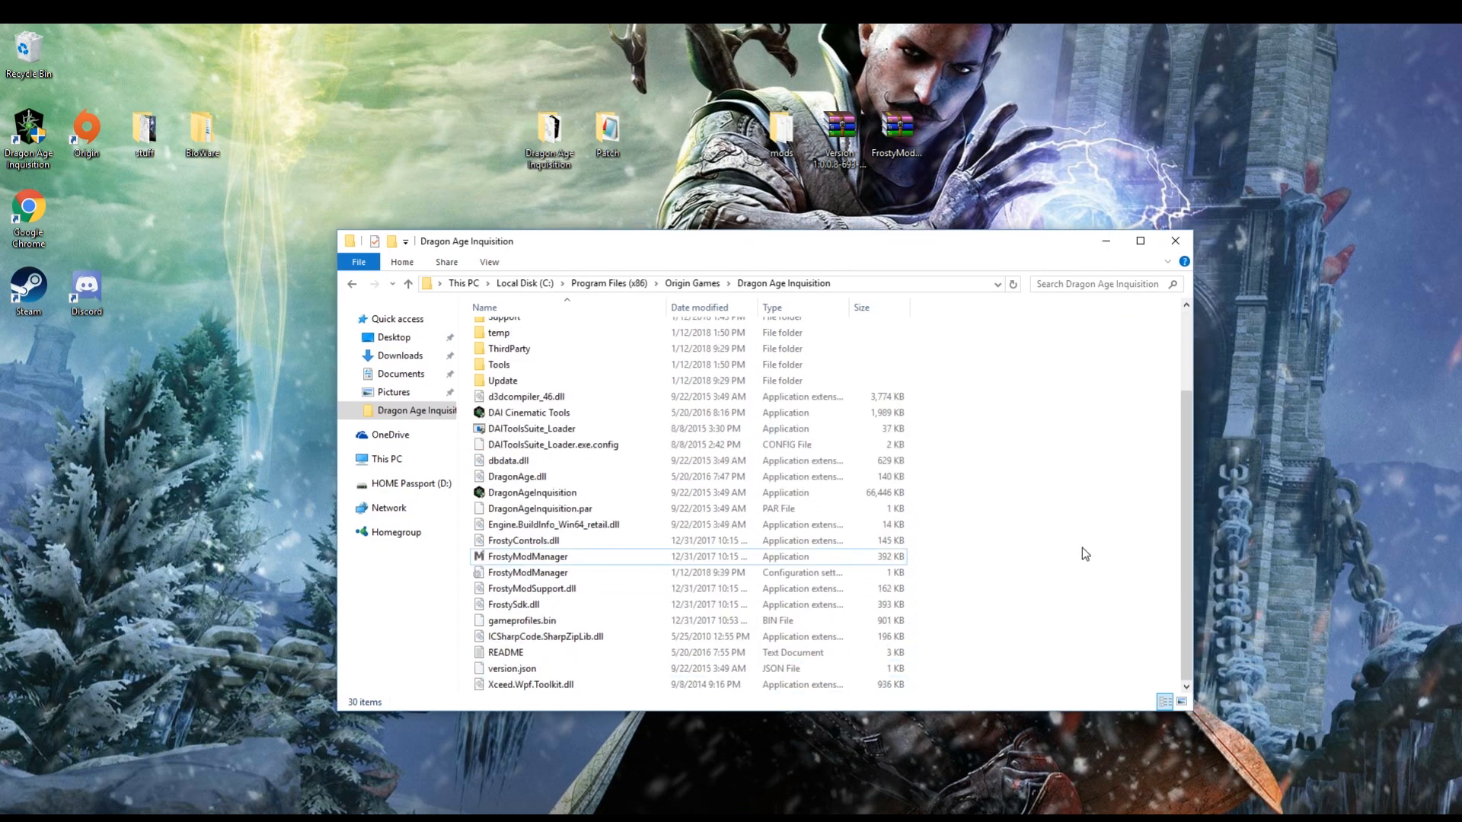
pyautogui.scroll(2, 1082, 547)
pyautogui.scroll(-1, 1081, 547)
pyautogui.scroll(-1, 1080, 554)
pyautogui.scroll(3, 1080, 554)
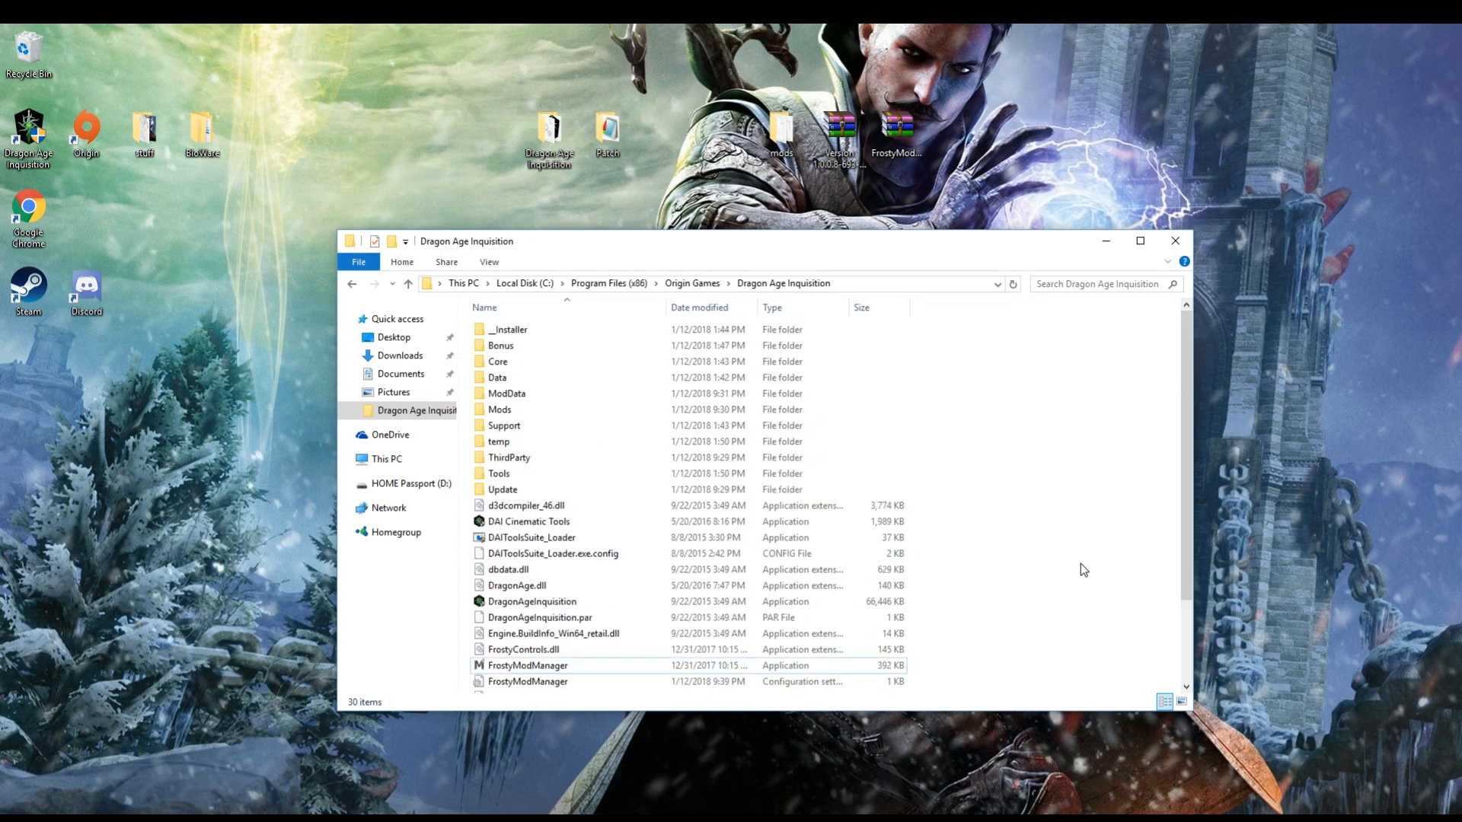